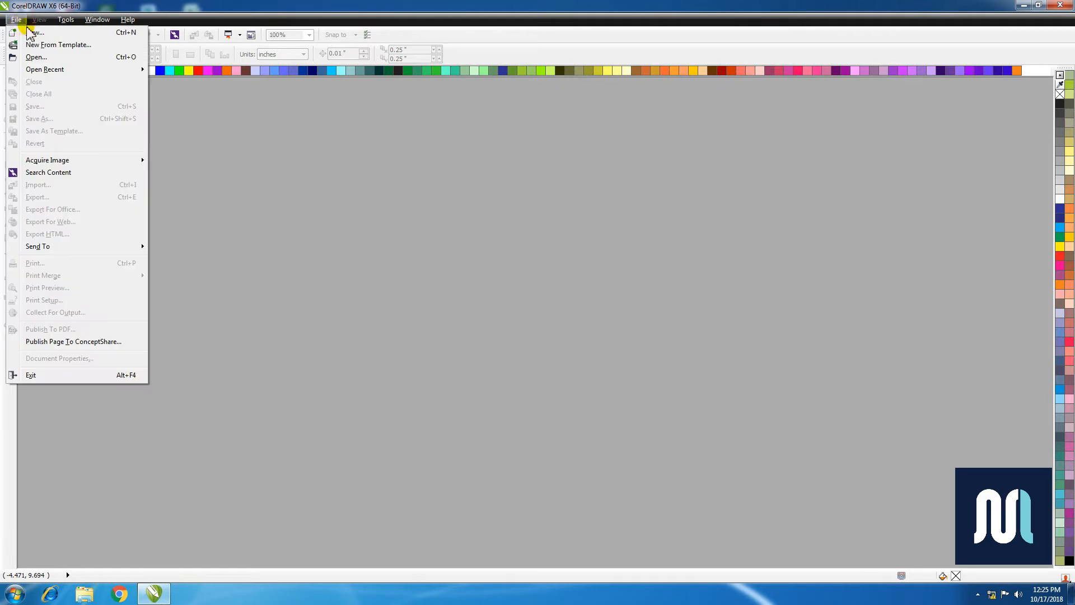
Step: Create a landscape Letter document and draw a rectangle about 2.21 × 1.26 inches near the page's upper-left corner
click(33, 32)
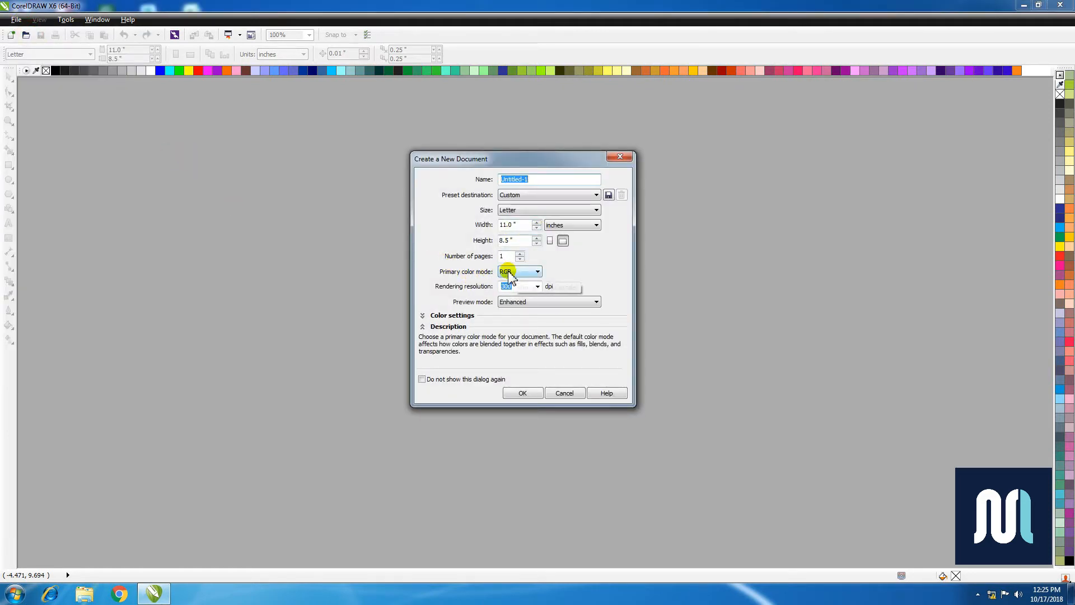
click(522, 393)
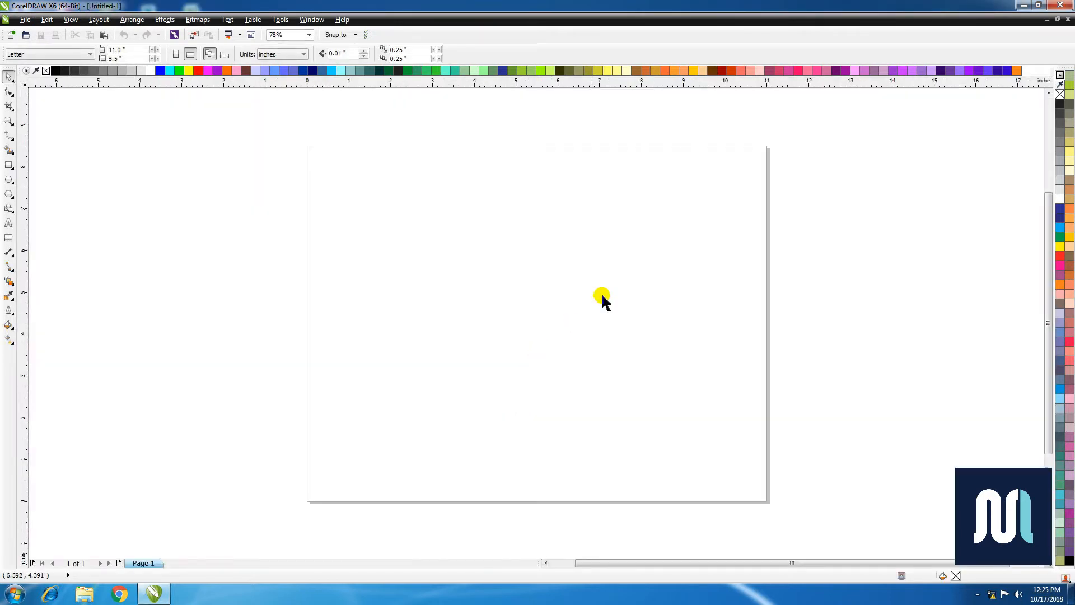
click(9, 165)
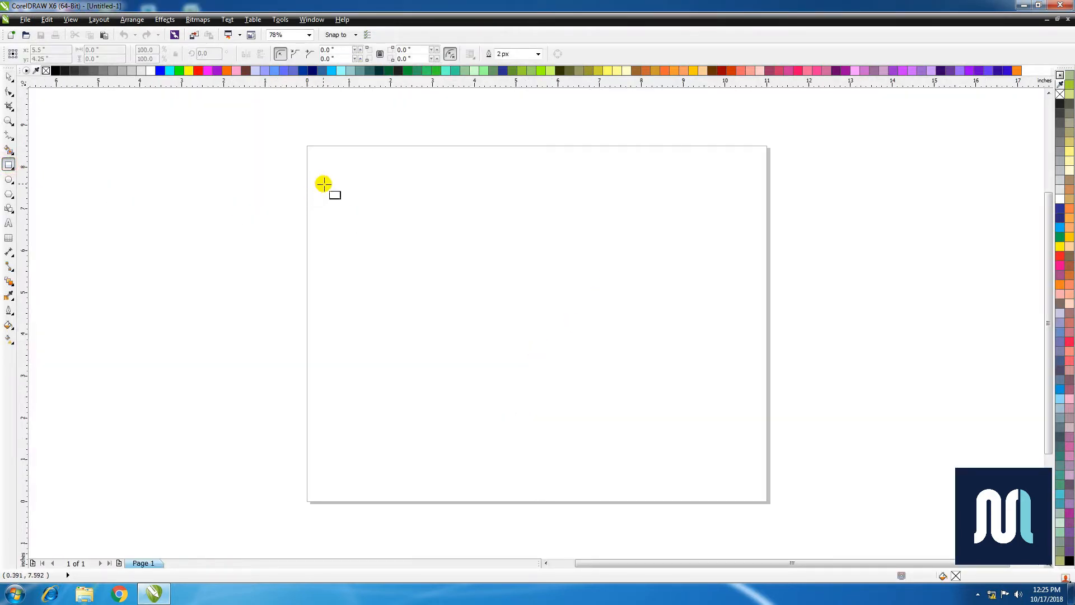
drag(326, 182, 418, 234)
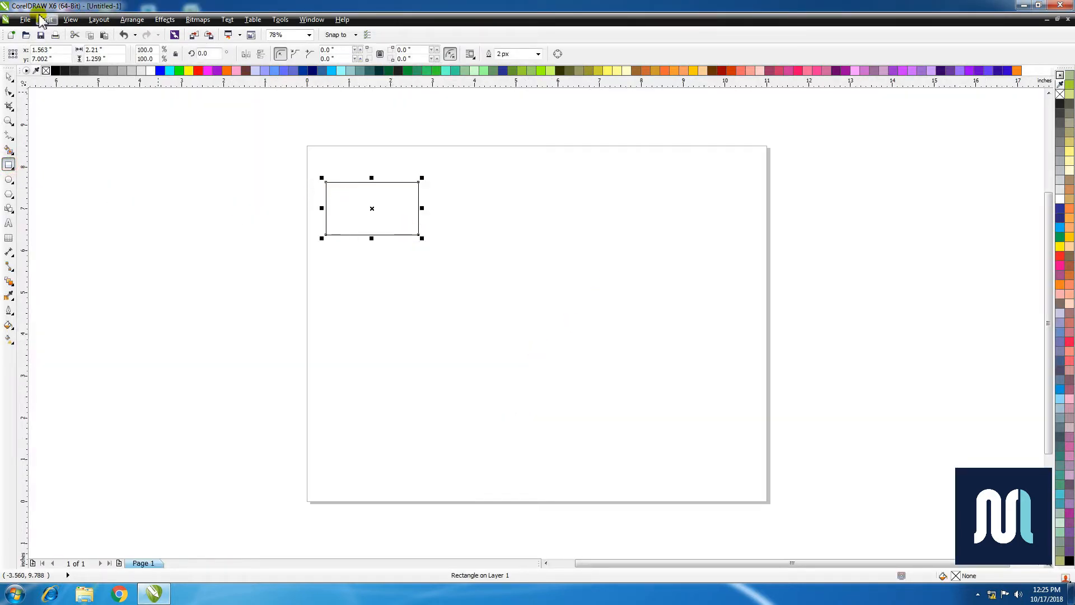
Step: Set the document units to pixels with no object selected
click(271, 114)
click(283, 54)
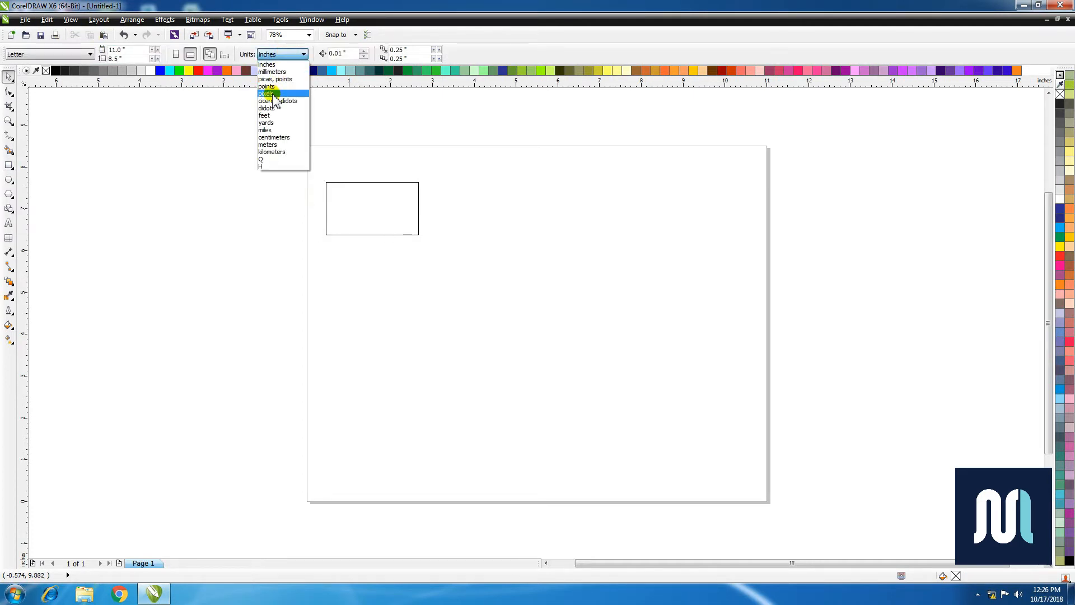
click(269, 94)
Step: Resize the rectangle to 1920 × 1080 px and move it fully inside the page's upper-left area
click(350, 200)
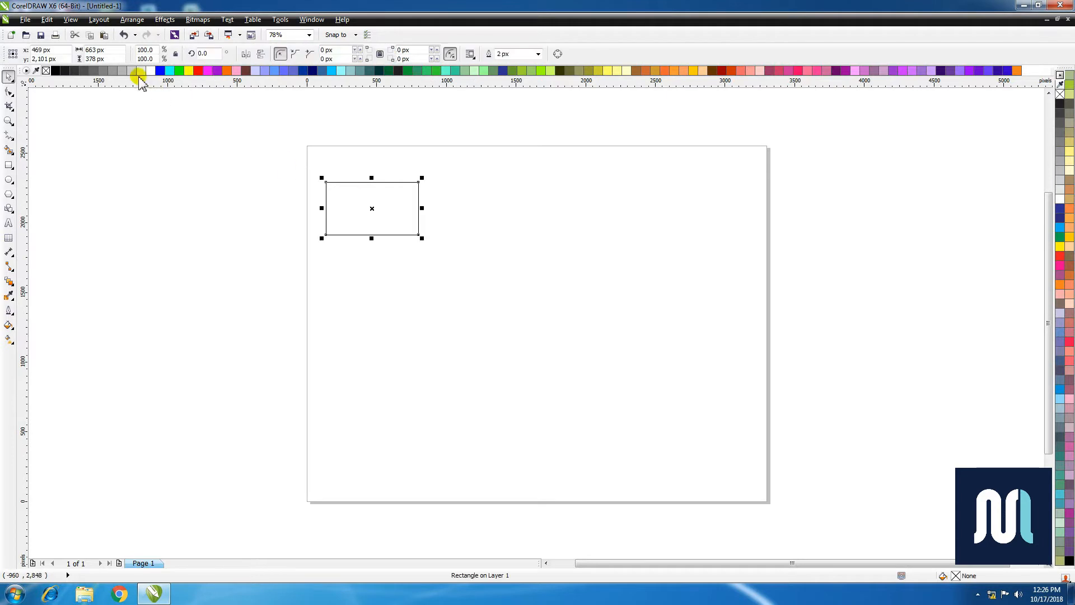
click(111, 52)
text(1080)
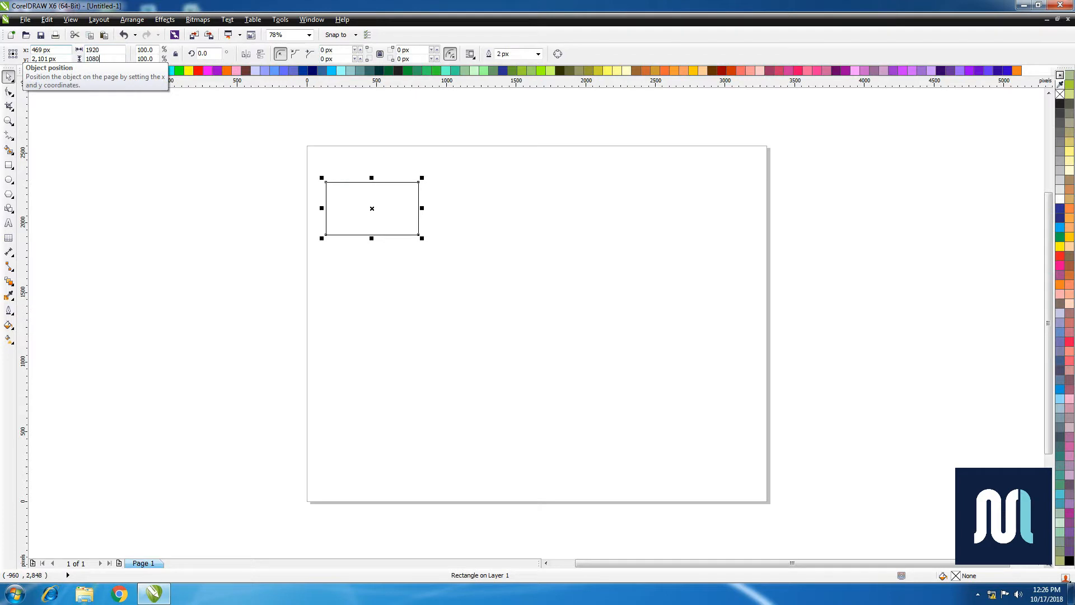
key(Return)
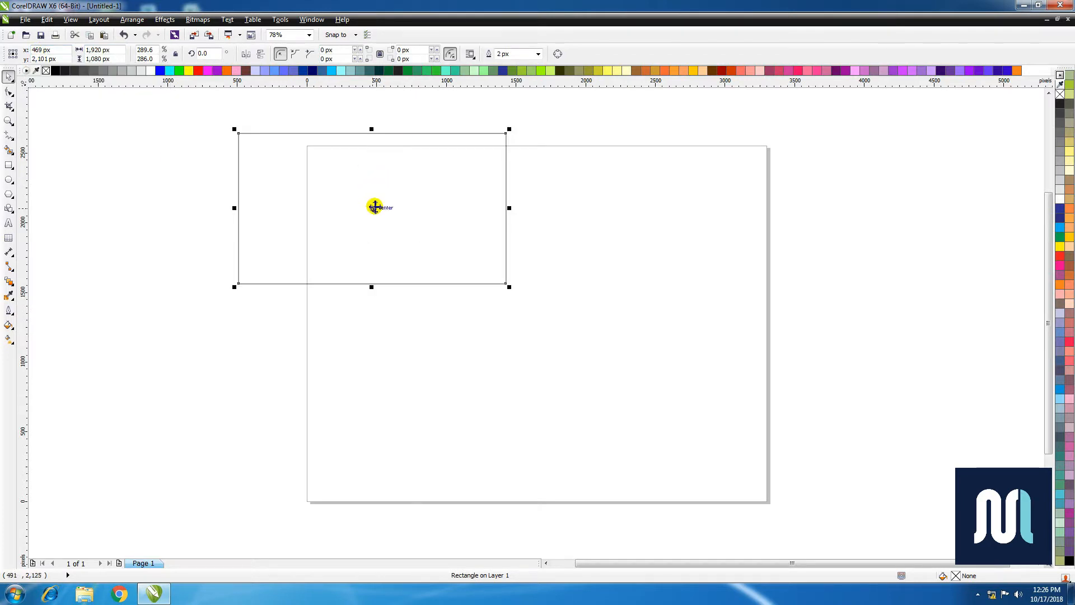
drag(374, 209, 451, 230)
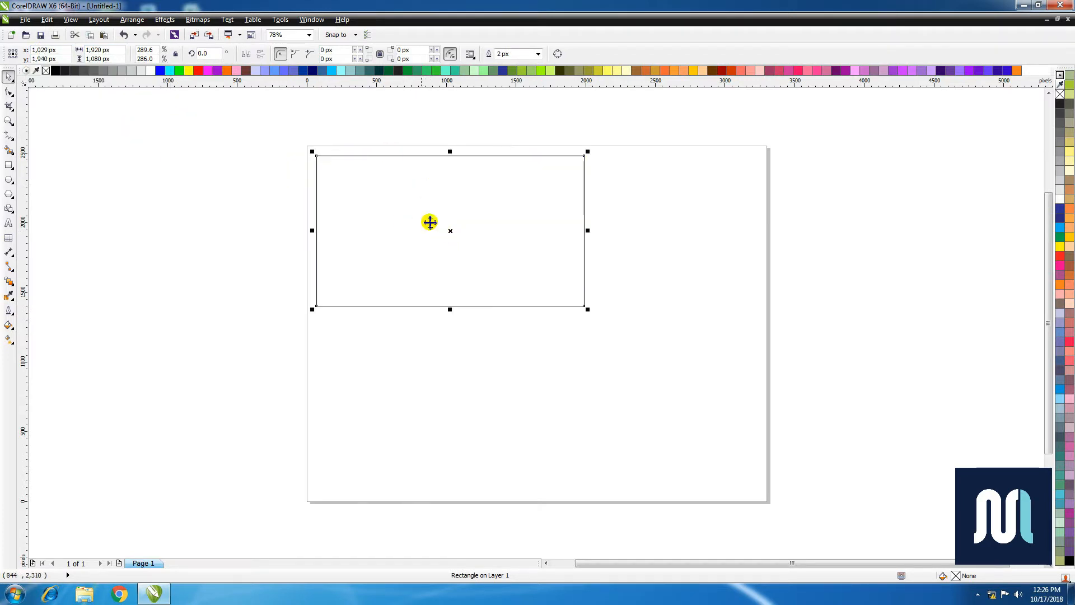
Step: Draw a small rectangle just right of the large one and set its size to 240 × 120 px
click(9, 164)
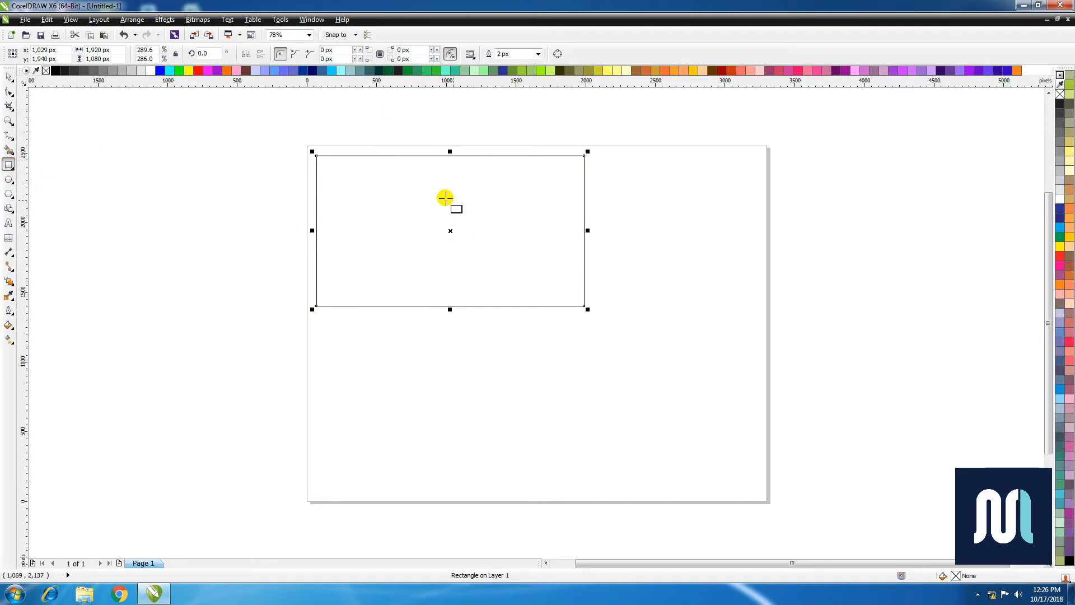
drag(597, 176, 637, 199)
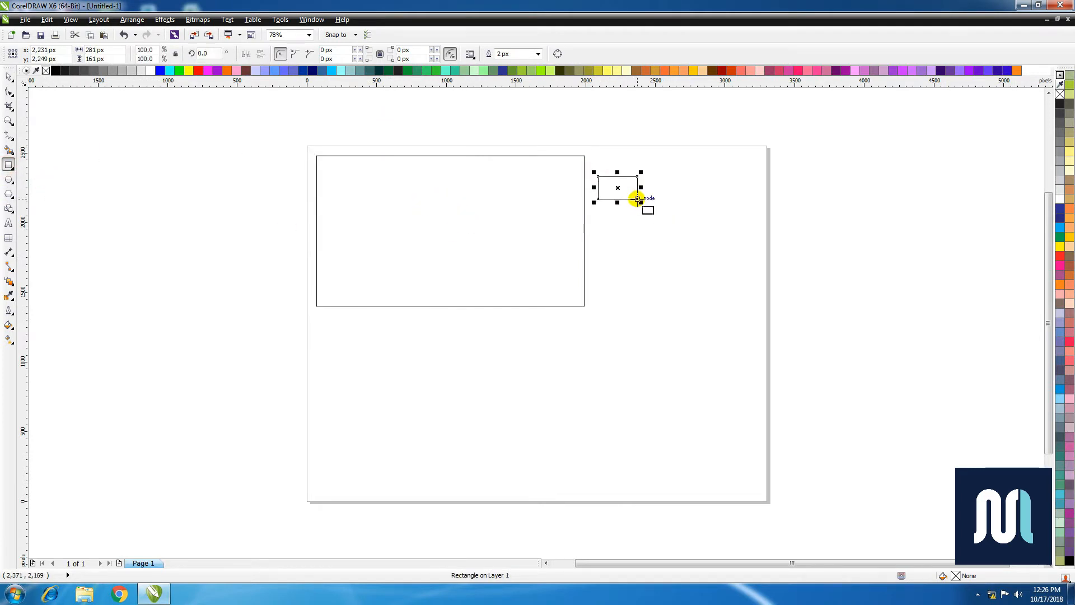
click(108, 50)
text(2)
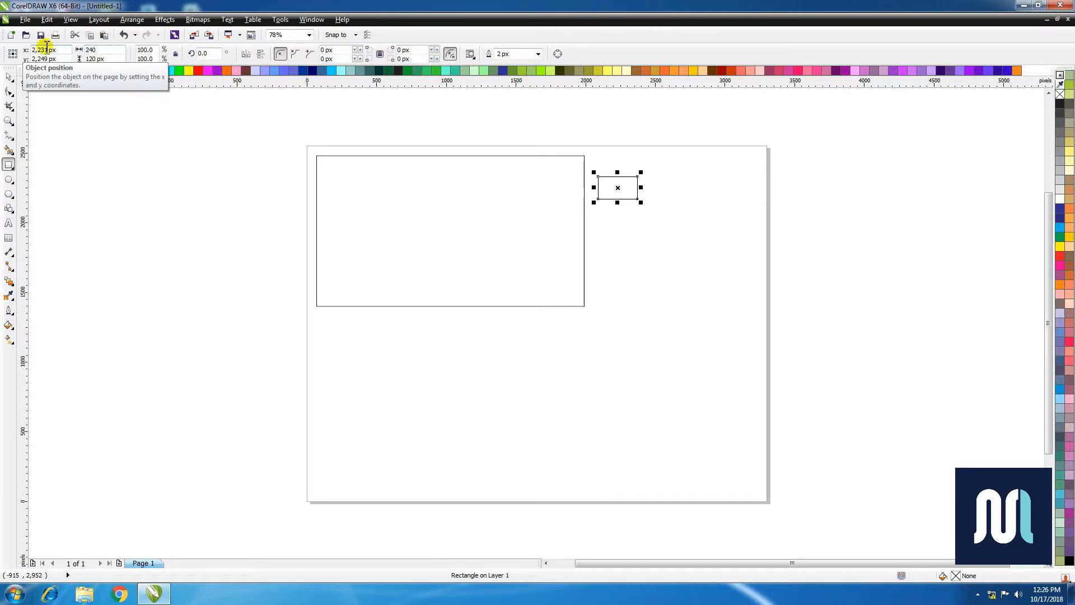
text(40)
key(Return)
key(space)
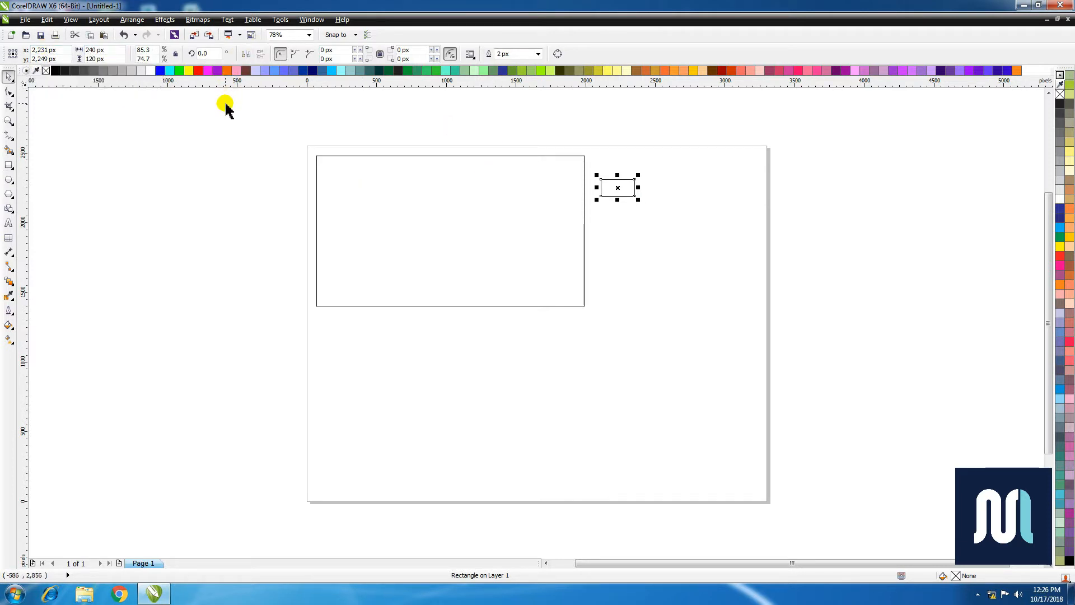
Step: Draw a 220 × 40 px bar over the small rectangle's right edge and round its corners to a 5 px radius
key(z)
drag(563, 149, 665, 235)
key(space)
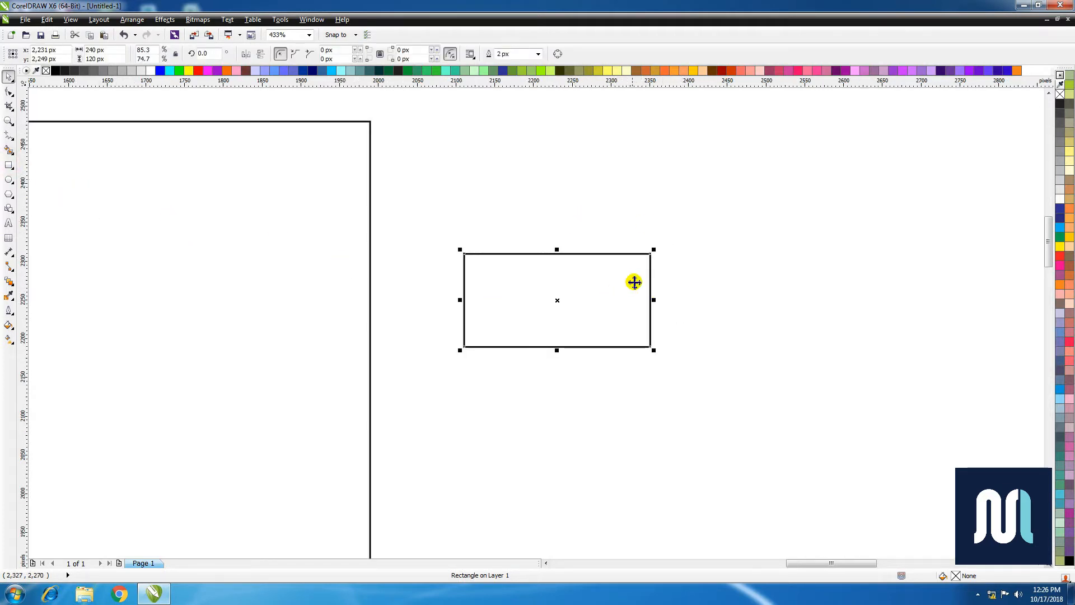
click(10, 165)
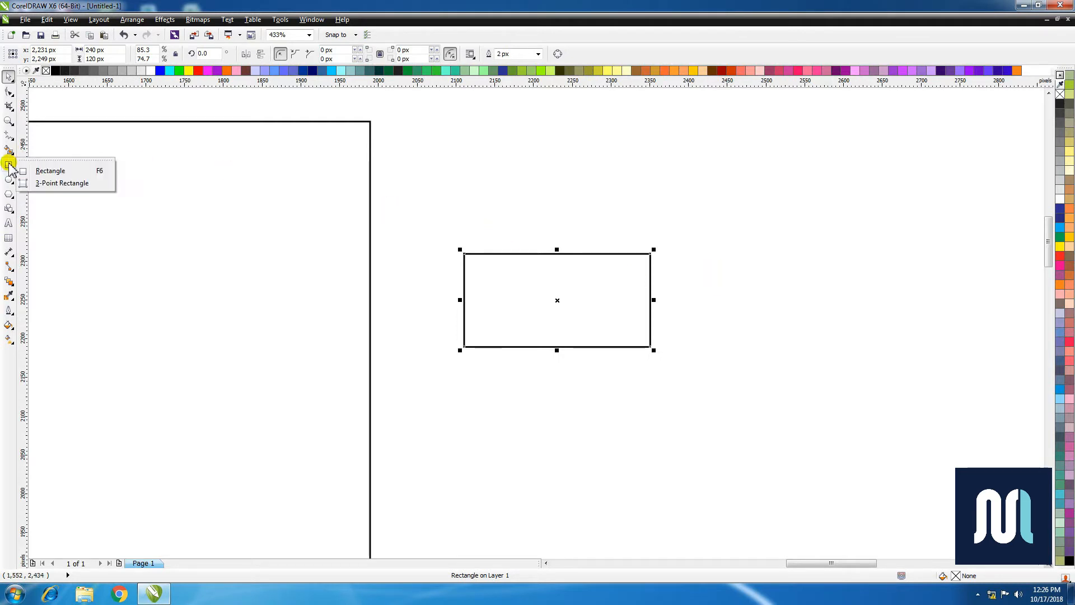
click(48, 168)
drag(660, 286, 749, 308)
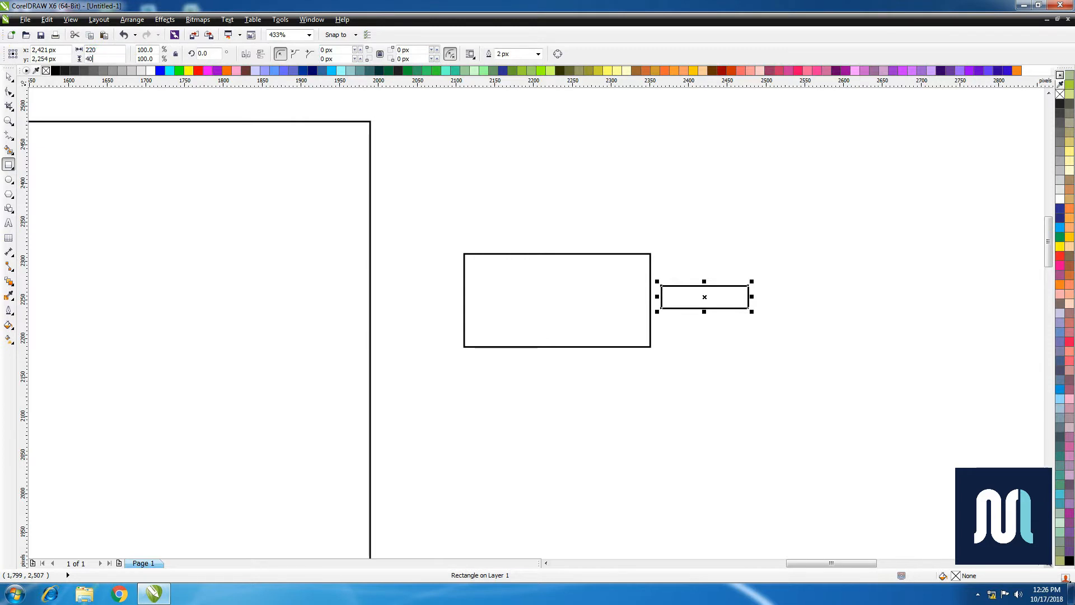
key(Return)
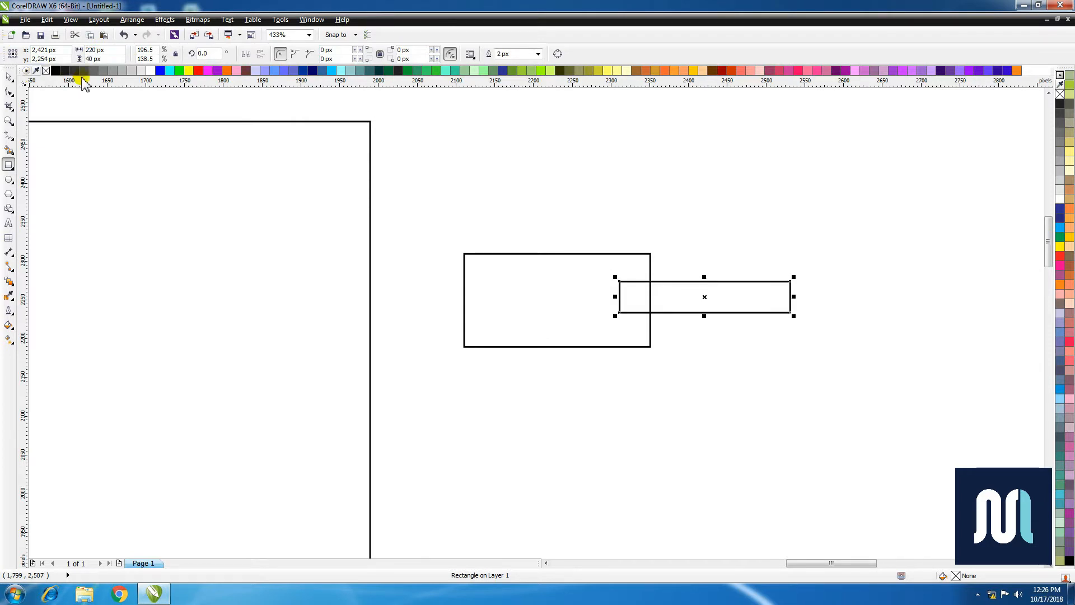
double_click(337, 50)
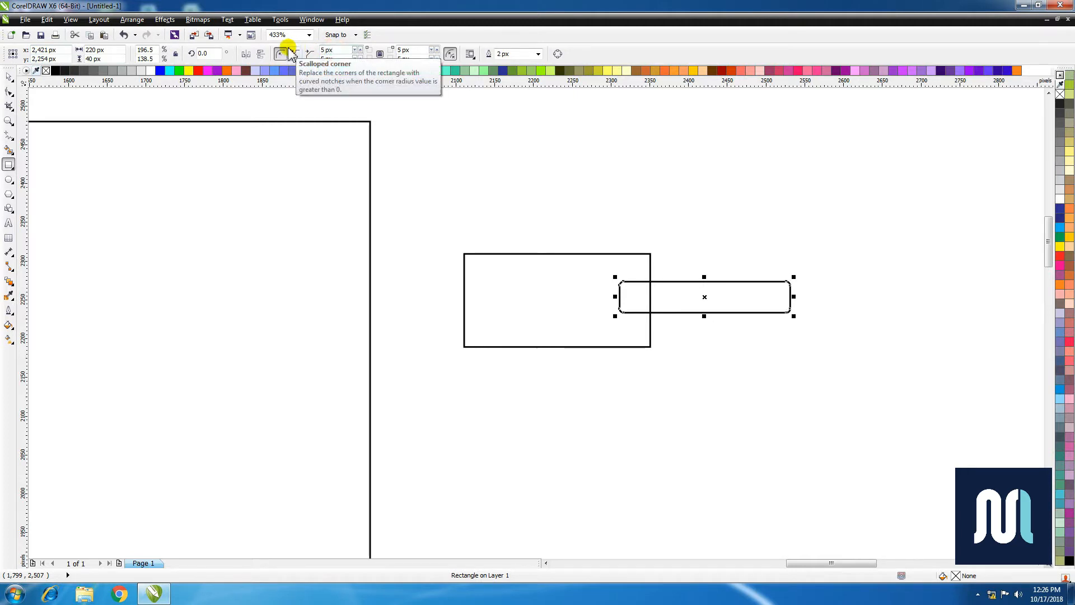
Step: Fill the rounded bar with a vertical linear gradient from black at its upper edge to white at its lower edge
key(z)
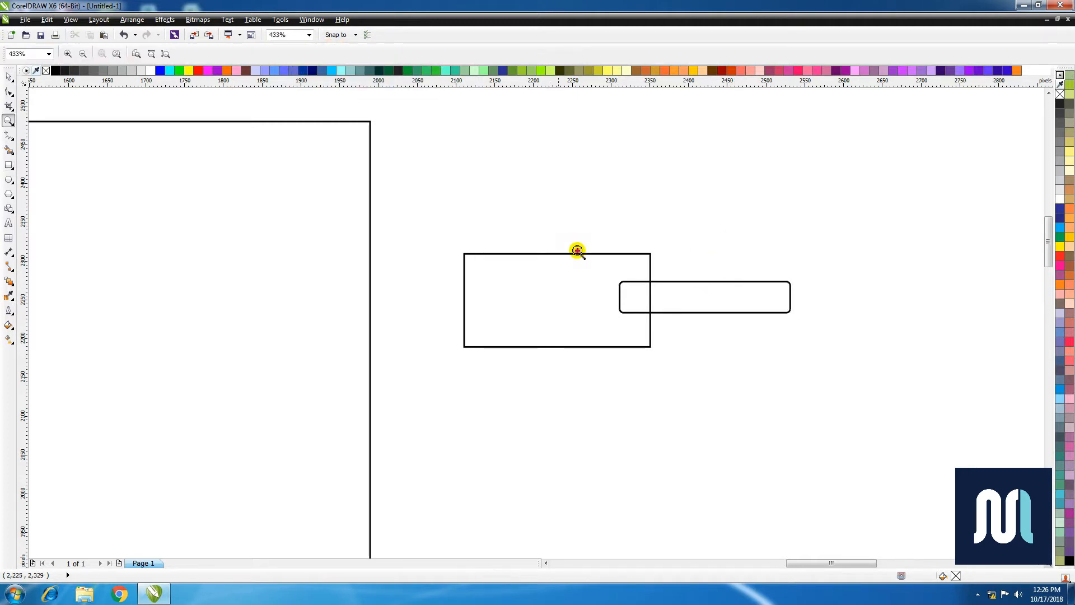
drag(568, 245, 821, 370)
click(628, 222)
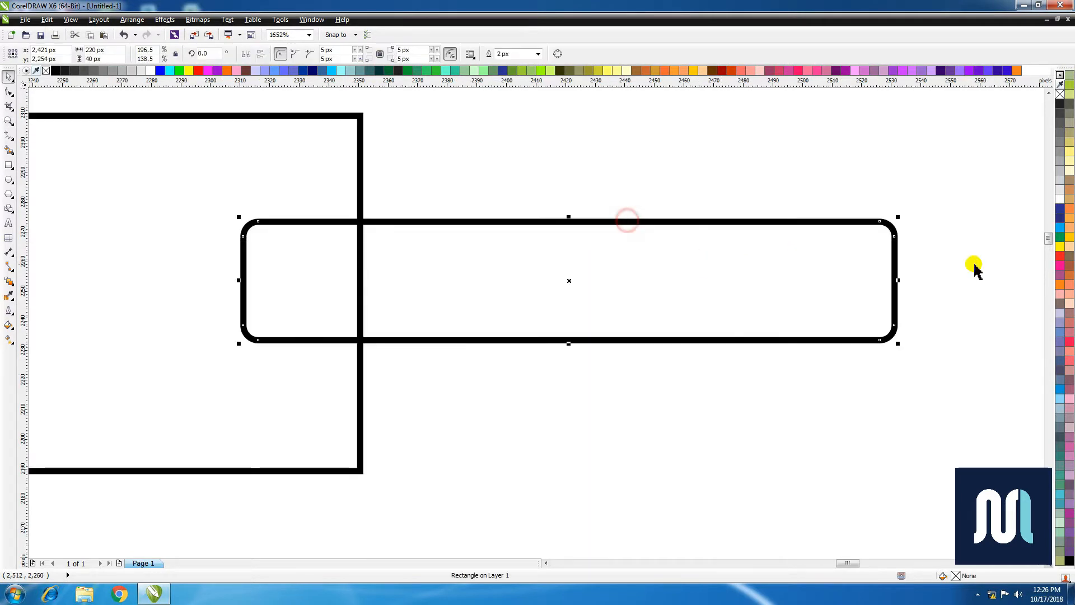
click(9, 338)
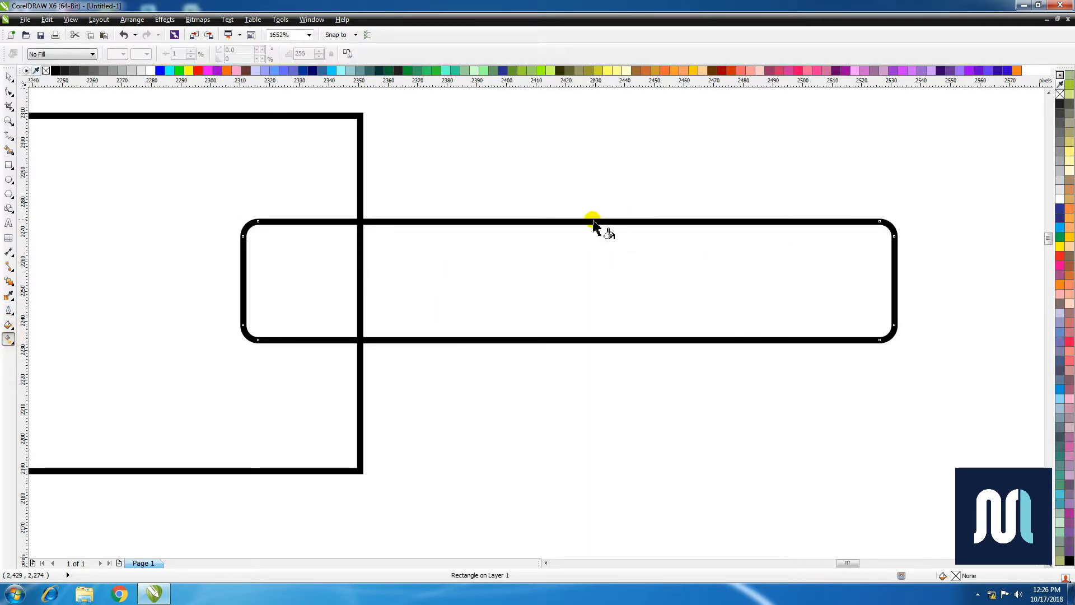
drag(592, 222, 592, 340)
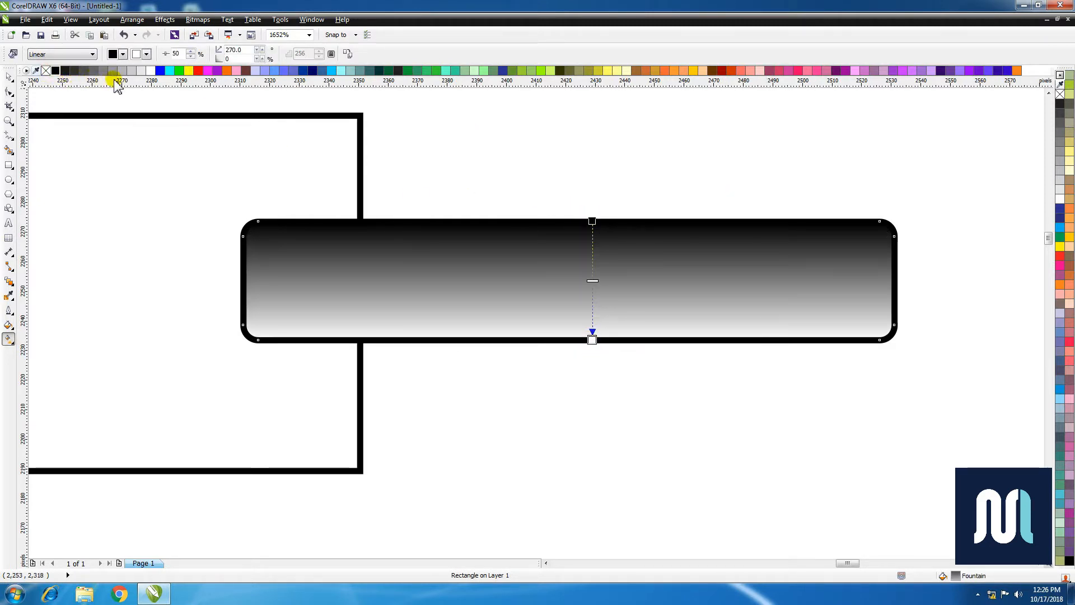
Step: Add a dark gray colour node at 80% of the bar's gradient and remove the bar's outline
drag(133, 72, 594, 295)
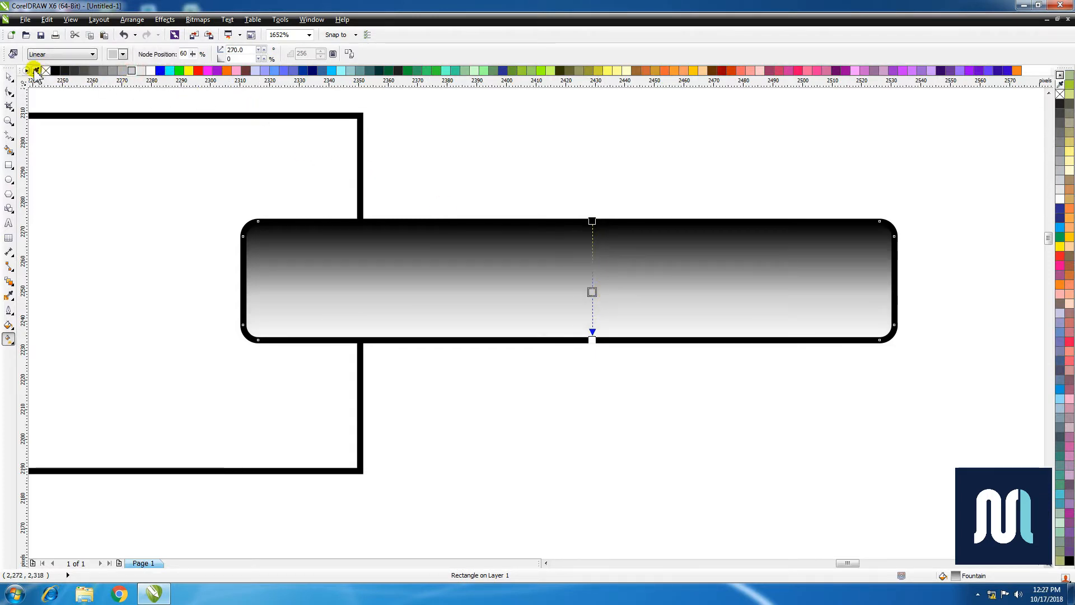
drag(590, 291, 593, 316)
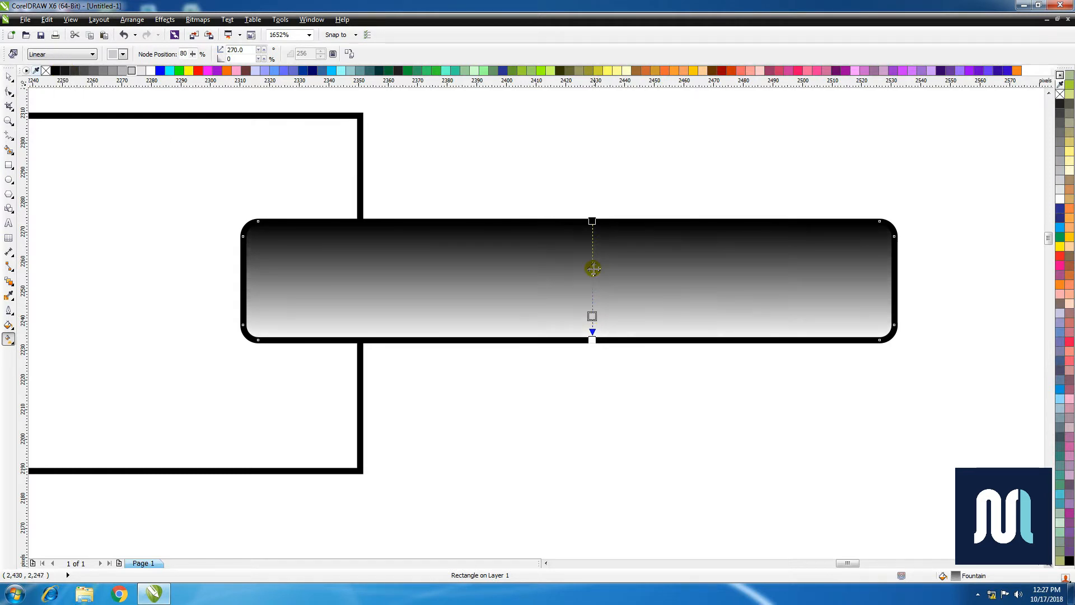
click(75, 71)
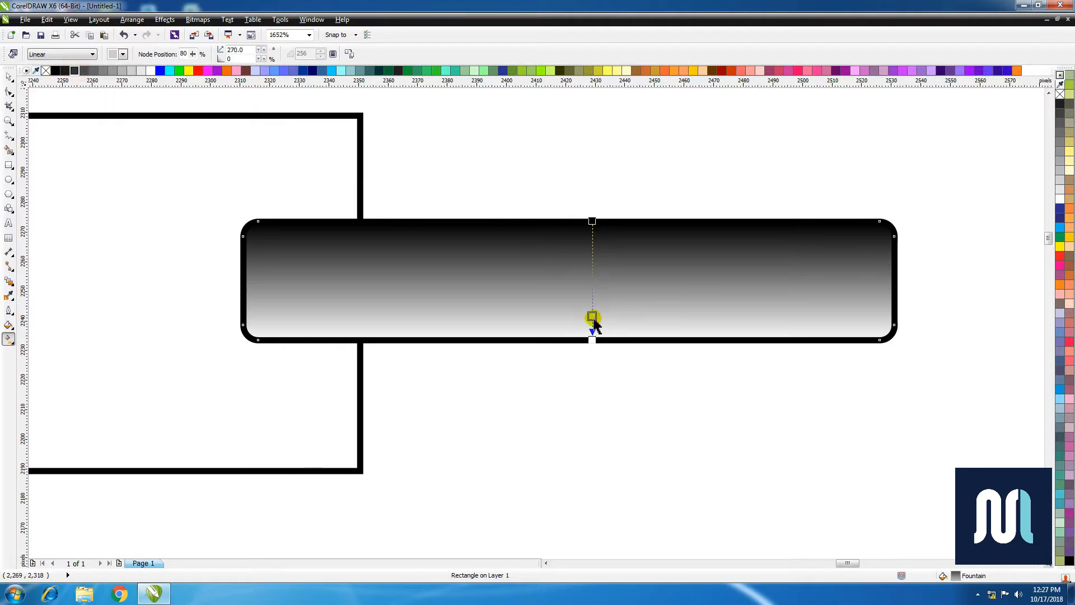
drag(593, 316, 591, 315)
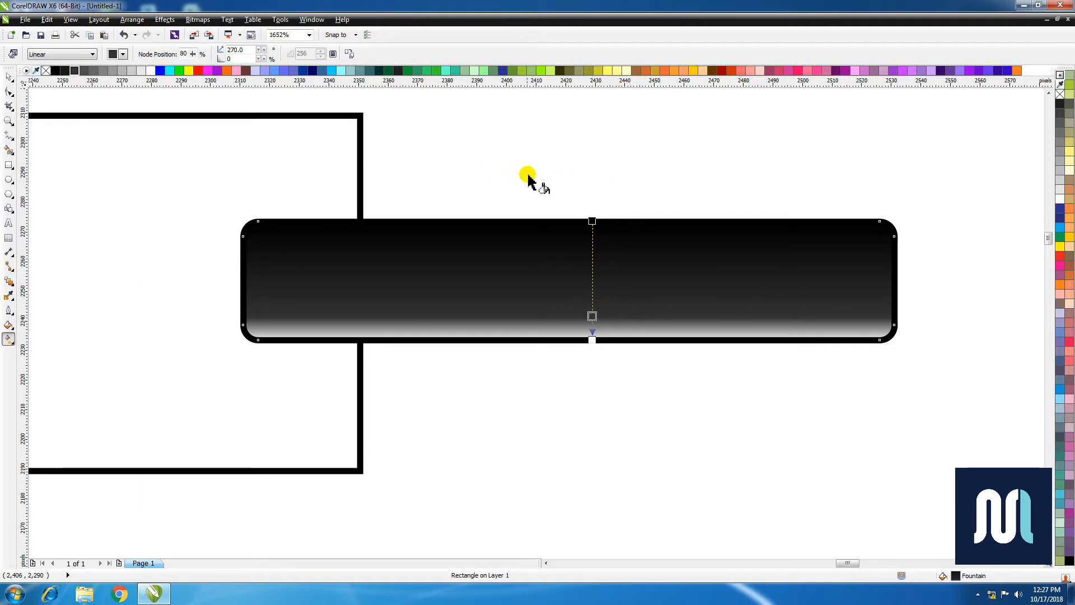
key(space)
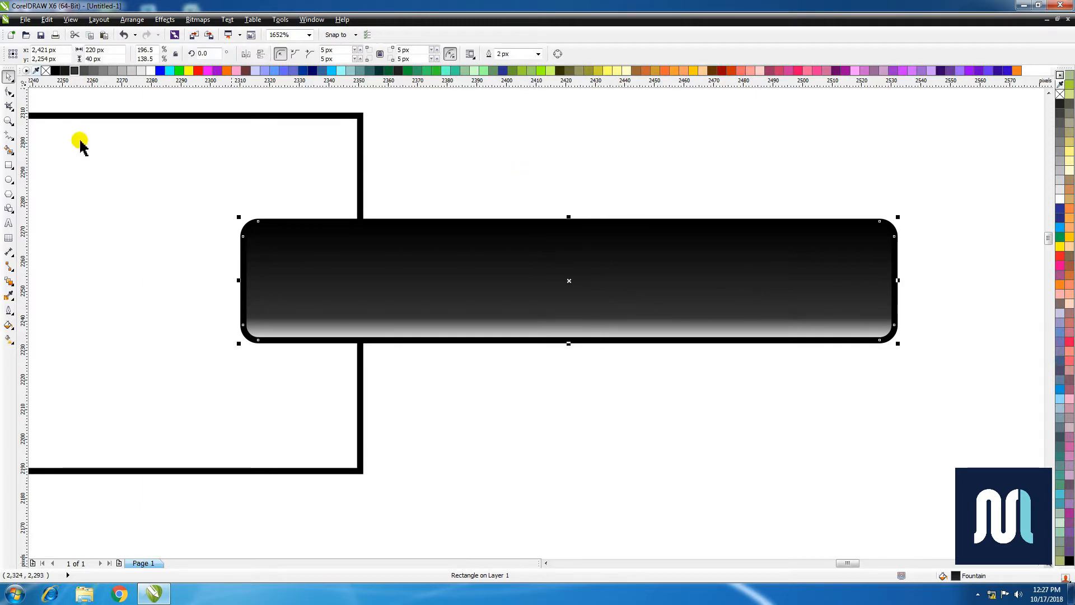
right_click(46, 70)
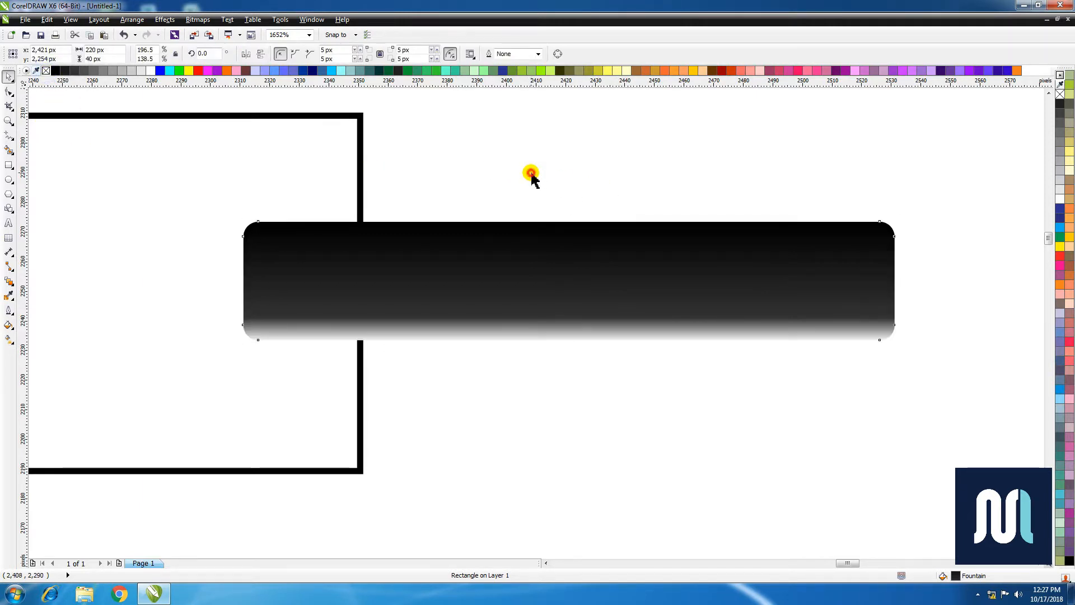
Step: Move the gradient's intermediate node to 69% and recolour it medium gray (#808080)
scroll(547, 258, down, 2)
key(F2)
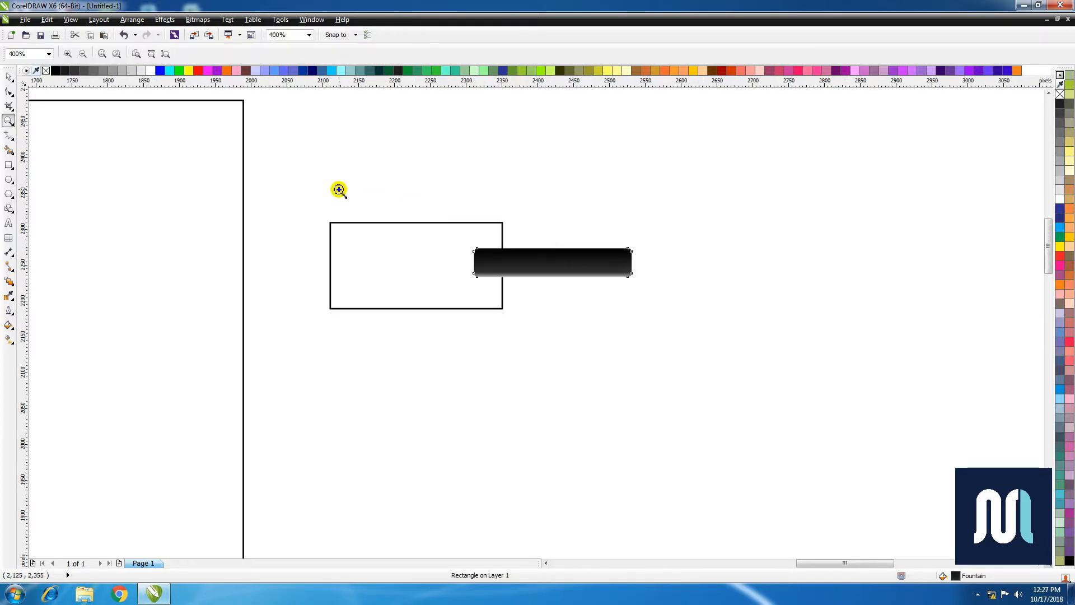
drag(337, 189, 723, 373)
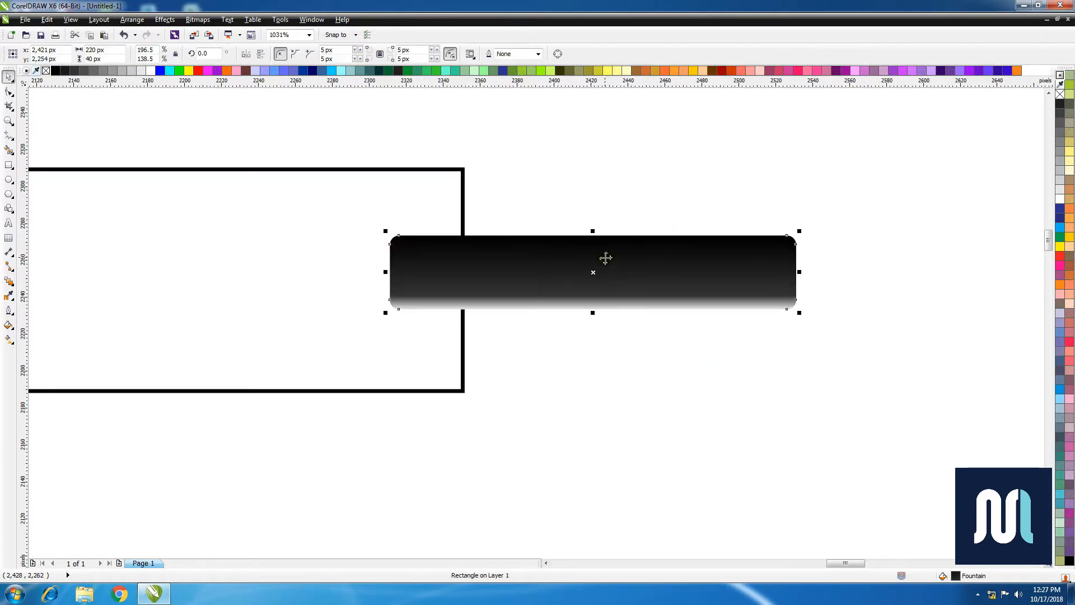
click(8, 339)
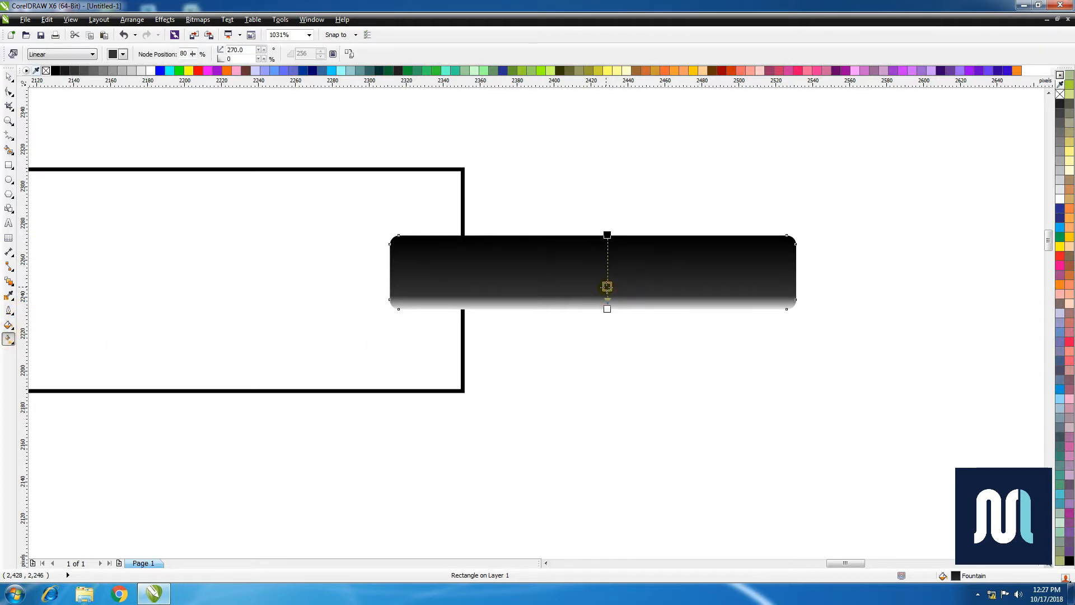
drag(607, 288, 607, 287)
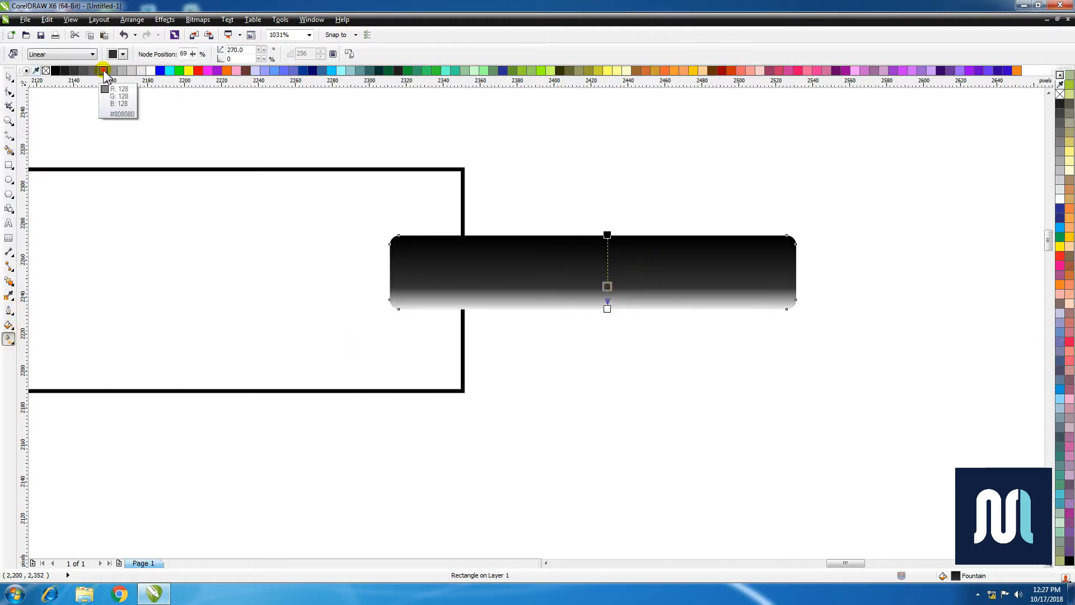
drag(102, 71, 607, 284)
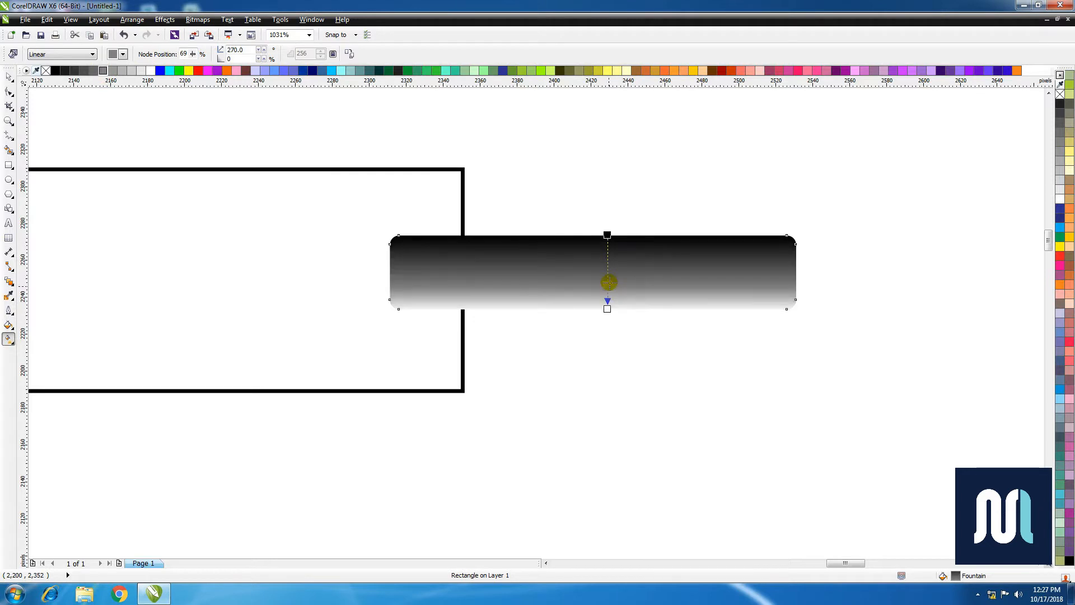
key(space)
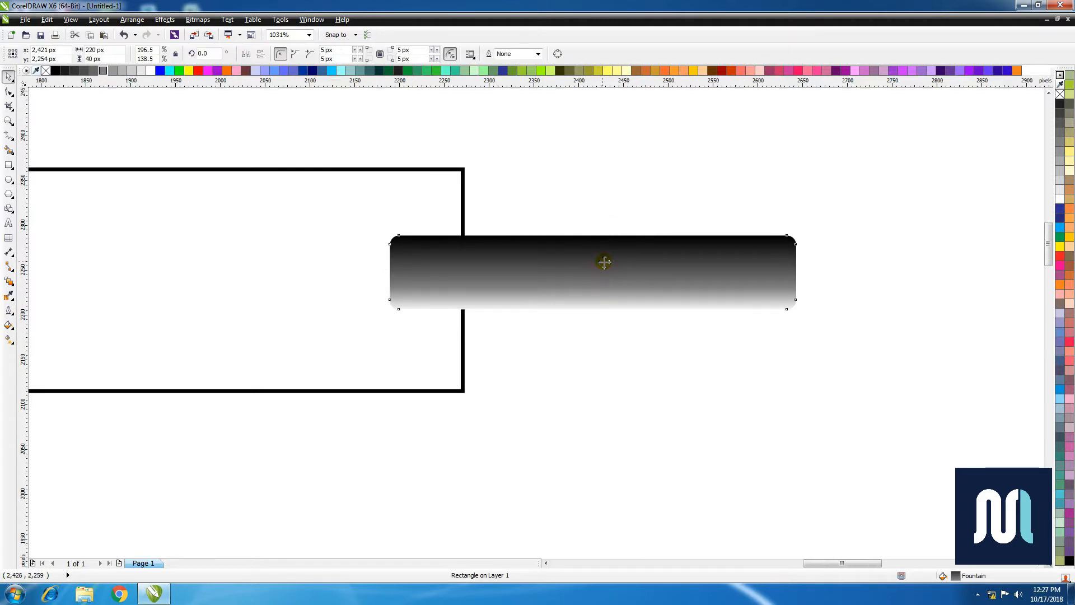
Step: Place copies of the gradient bar so that one is centred on each of the small rectangle's four edges
scroll(604, 259, down, 2)
key(z)
drag(160, 171, 840, 417)
key(space)
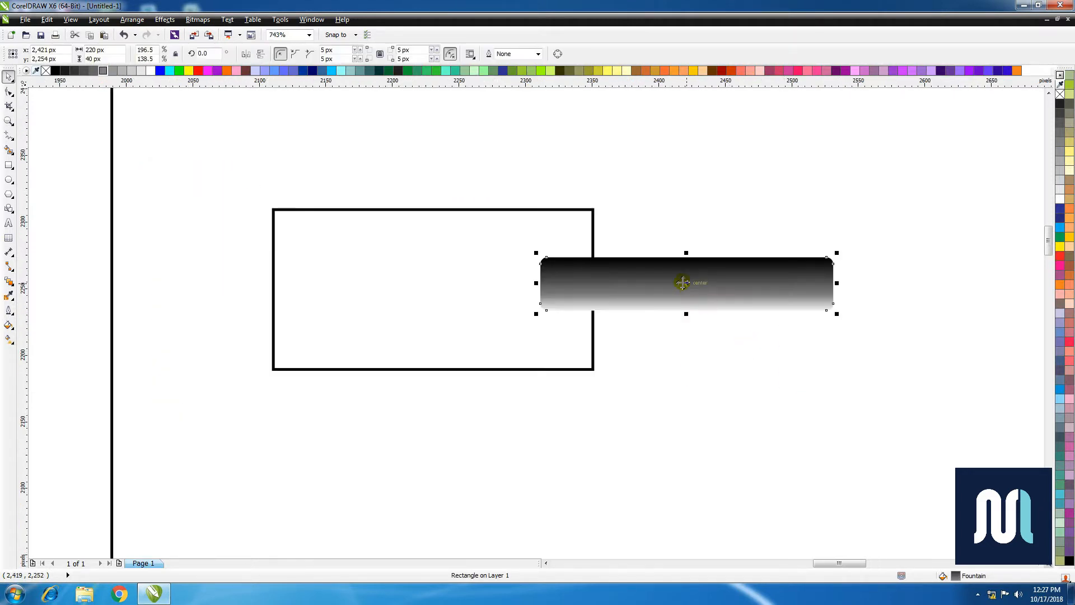
drag(688, 286, 432, 368)
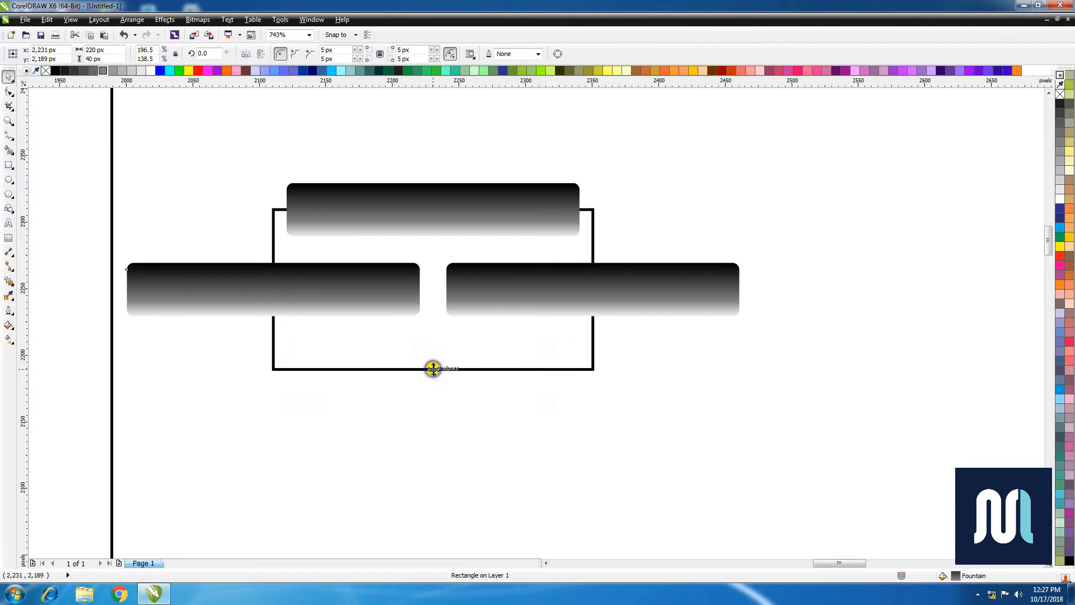
click(694, 441)
Step: Group the four gradient bars around the small rectangle
scroll(520, 278, down, 2)
key(z)
drag(216, 185, 648, 400)
click(840, 308)
shift+click(712, 206)
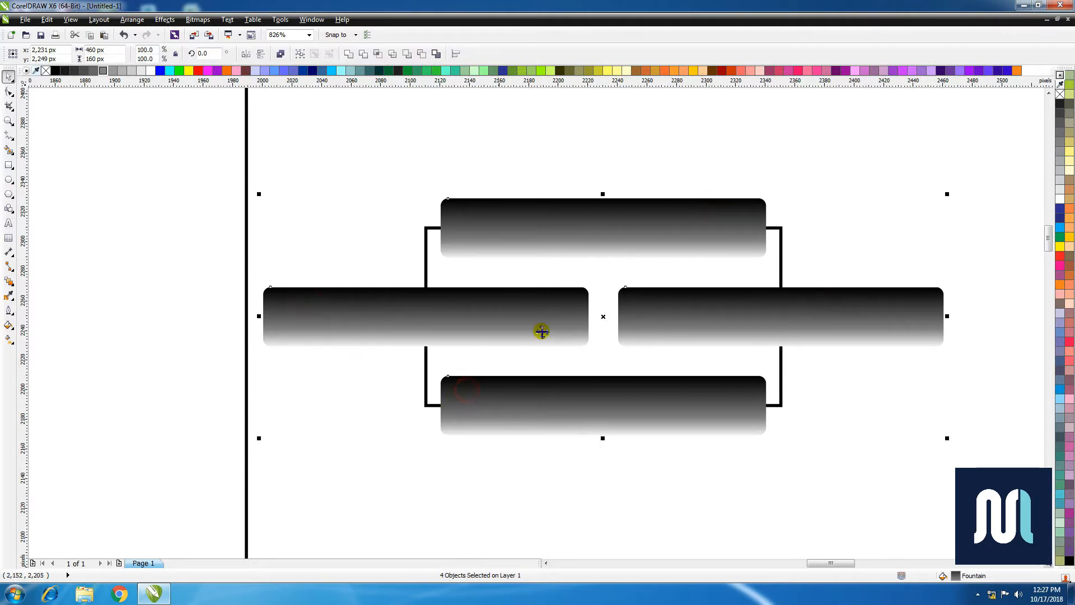
click(132, 20)
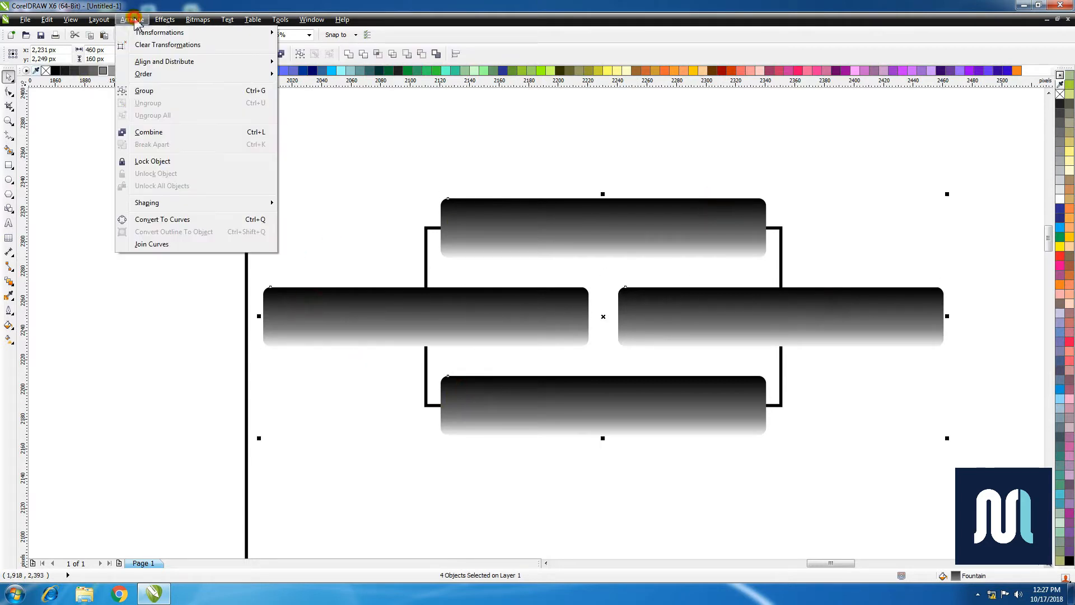
click(152, 90)
Step: PowerClip the bar group inside the 240 × 120 px rectangle and remove that rectangle's outline
click(164, 19)
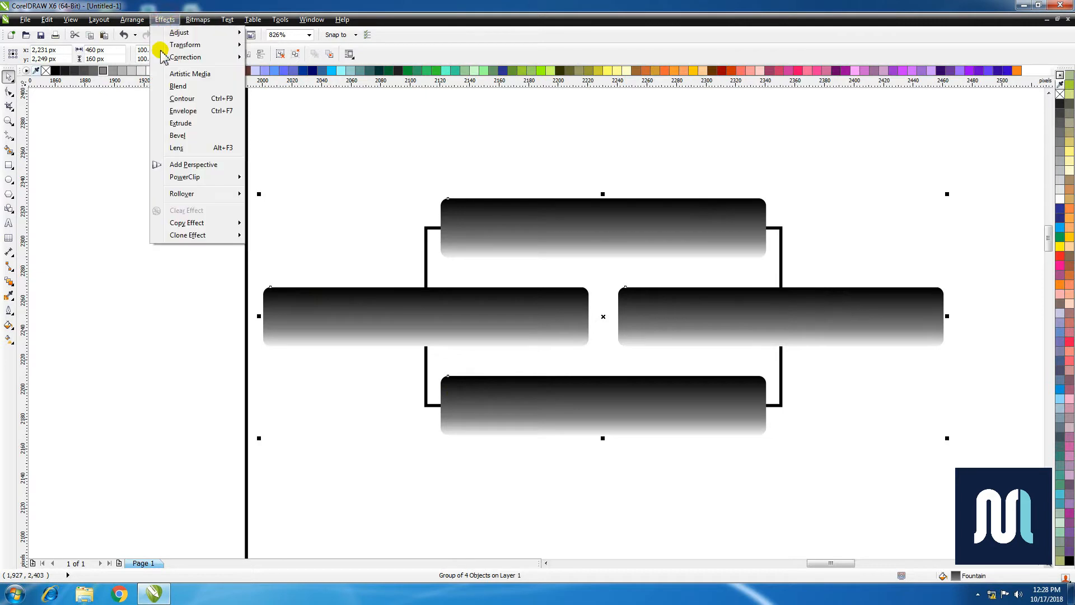
mouse_move(227, 178)
click(300, 177)
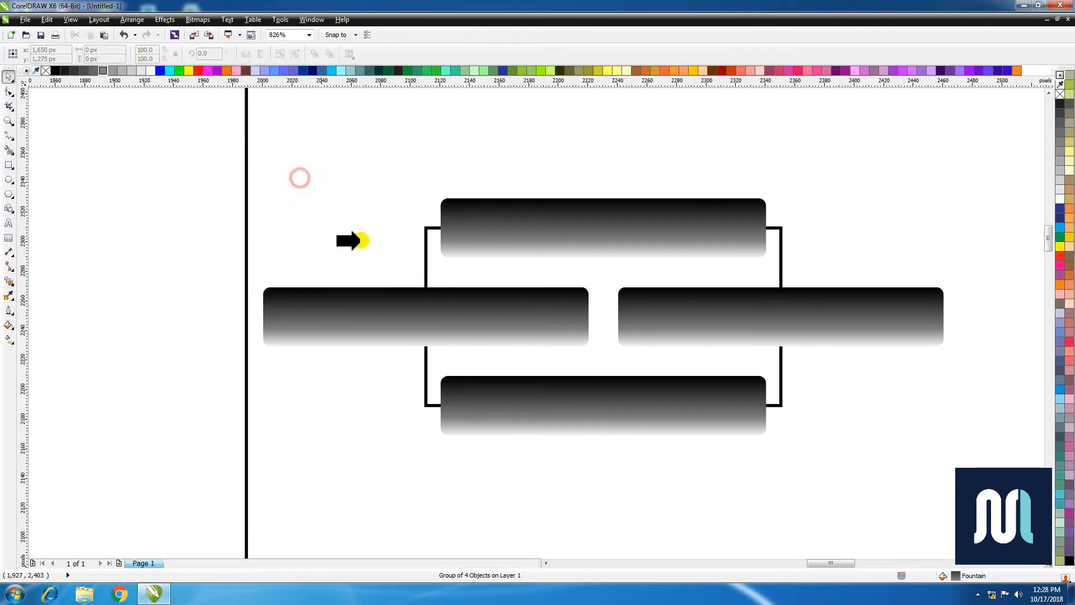
click(437, 270)
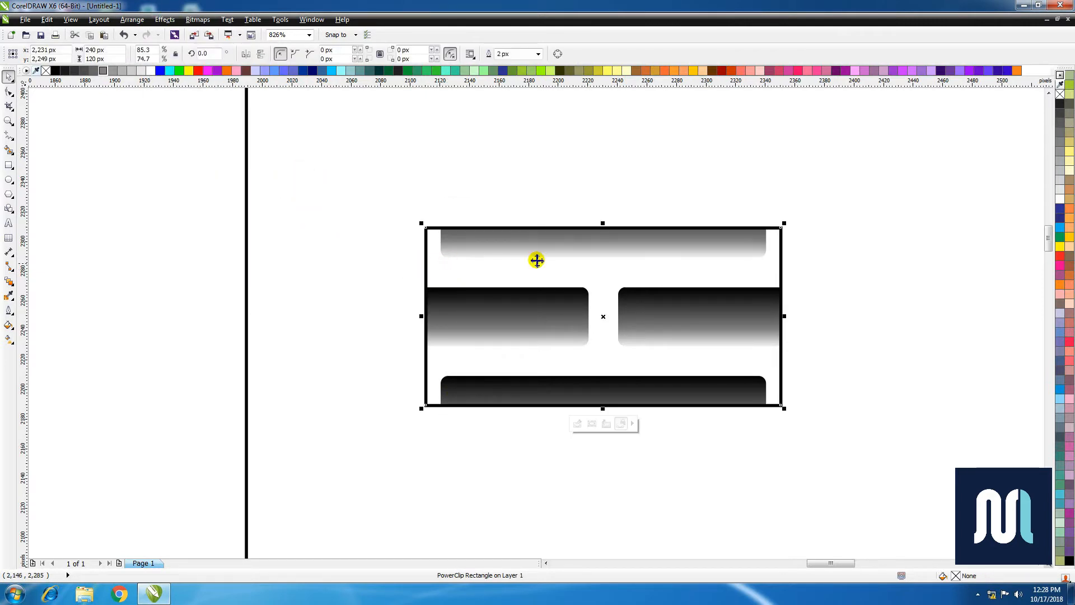
click(426, 158)
click(426, 227)
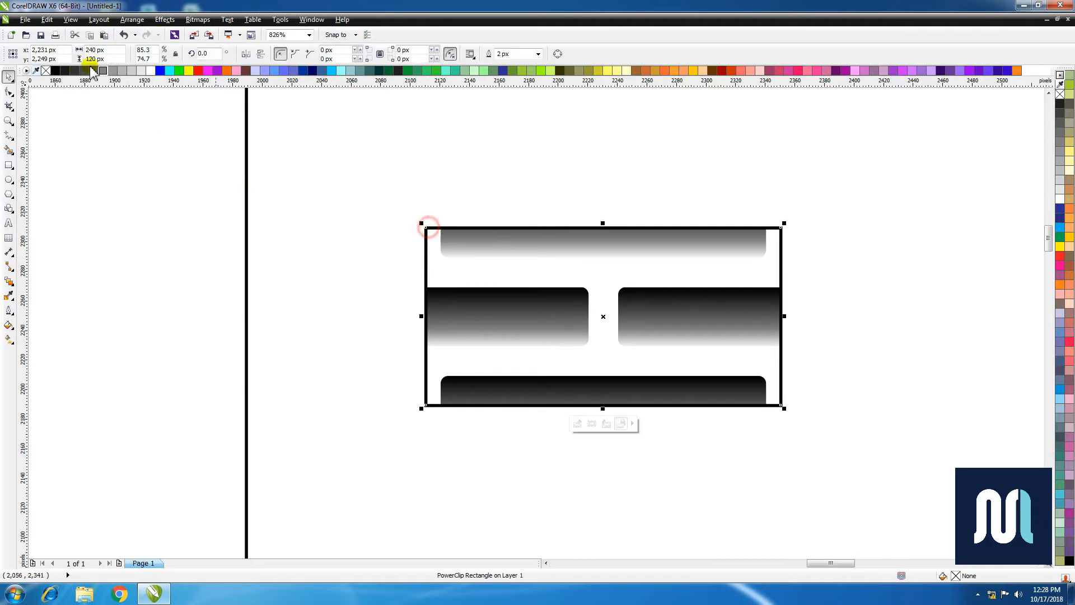
right_click(46, 70)
click(497, 177)
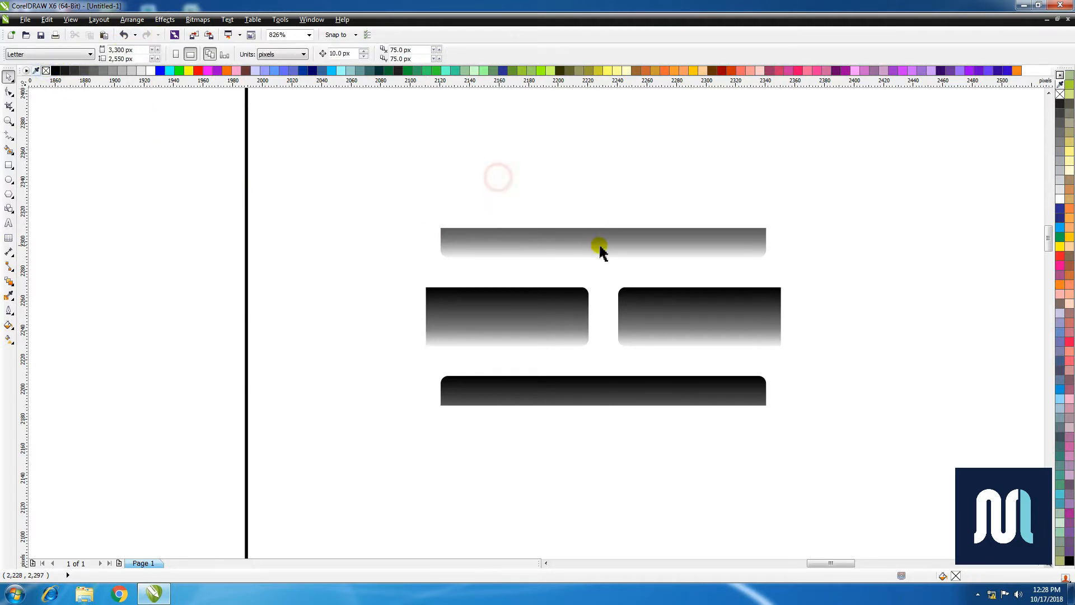
Step: Create 7 copies of the clipped brick tile in a row to its right, each offset 240 px horizontally
click(601, 249)
scroll(601, 241, down, 4)
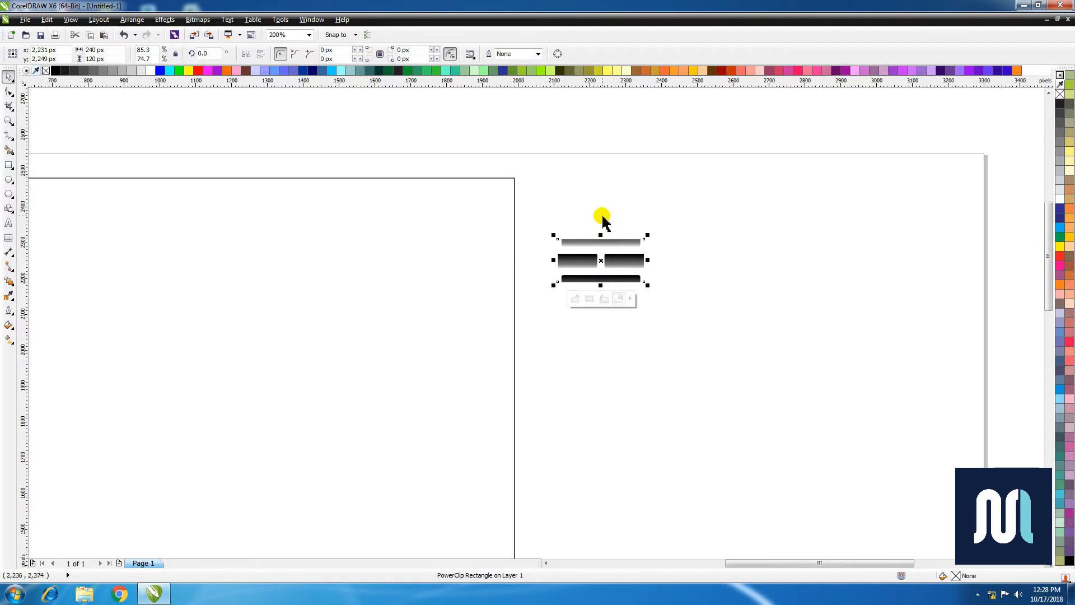
scroll(603, 222, down, 1)
click(133, 20)
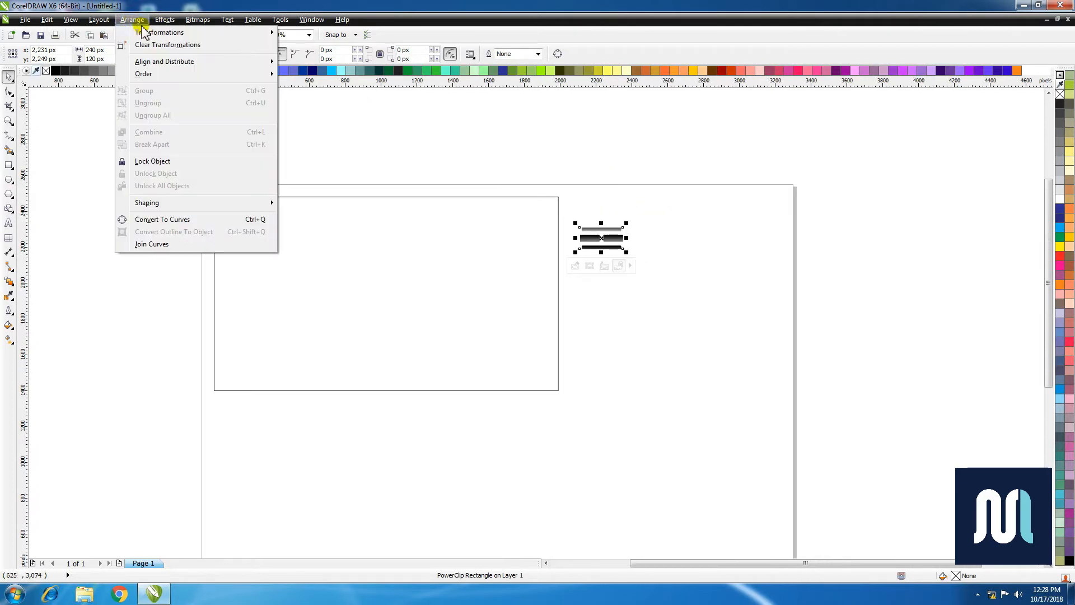
mouse_move(156, 37)
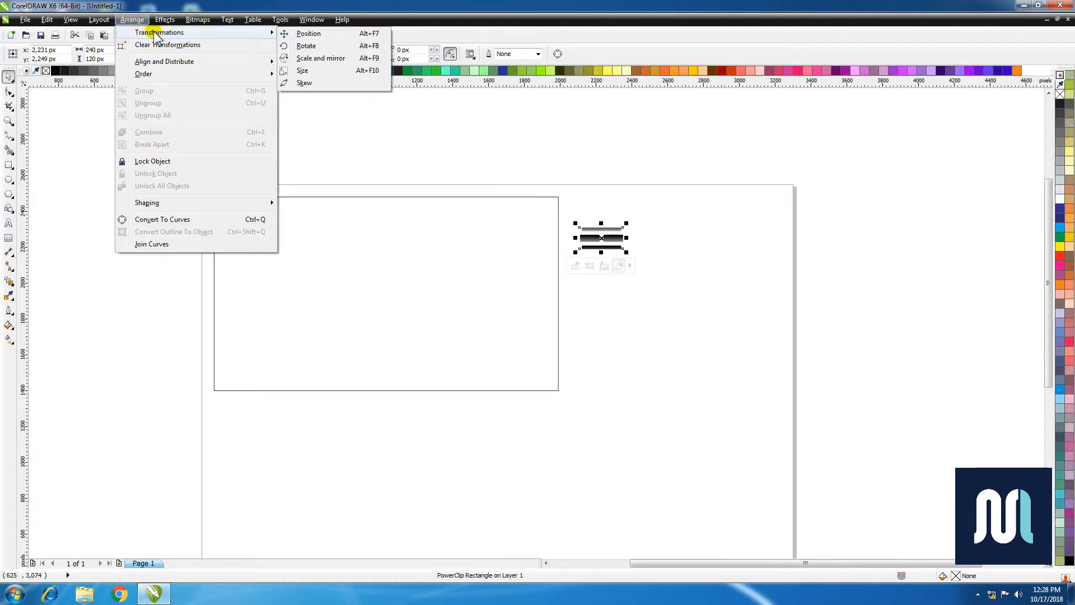
click(308, 34)
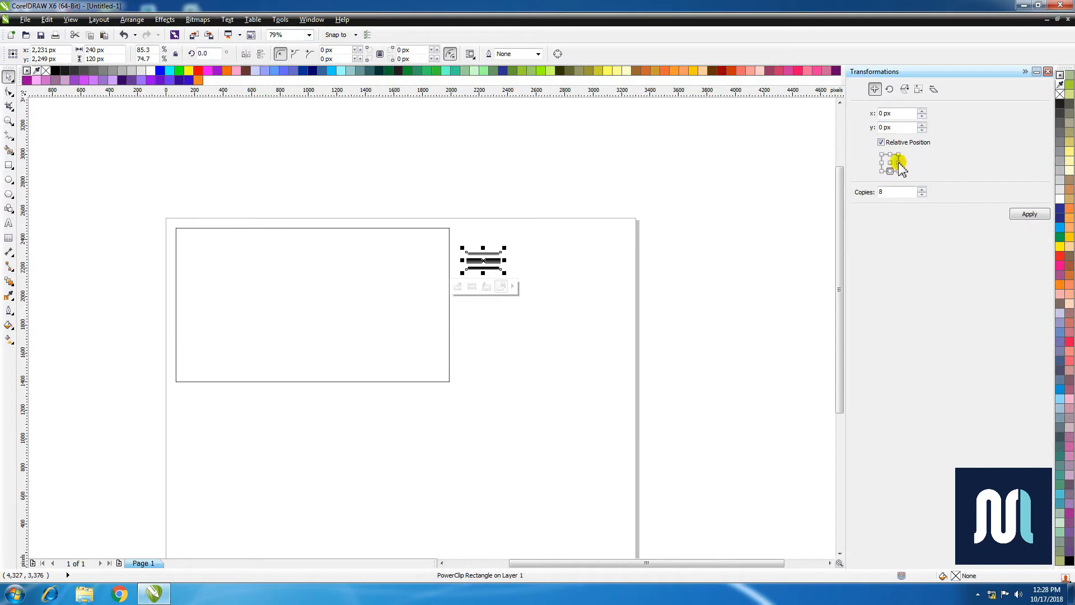
double_click(890, 192)
text(7)
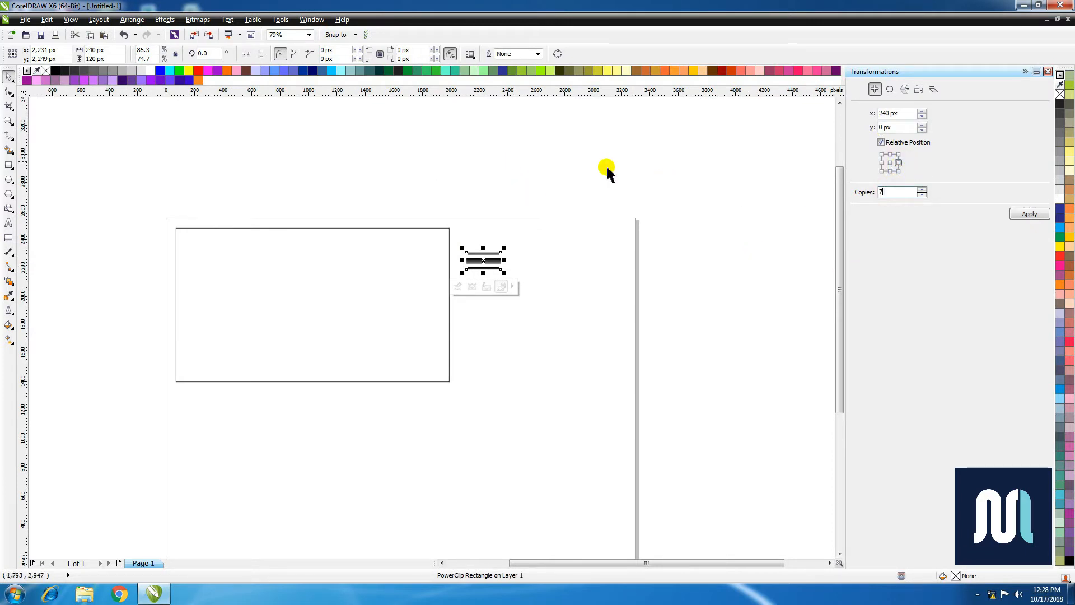
click(1029, 214)
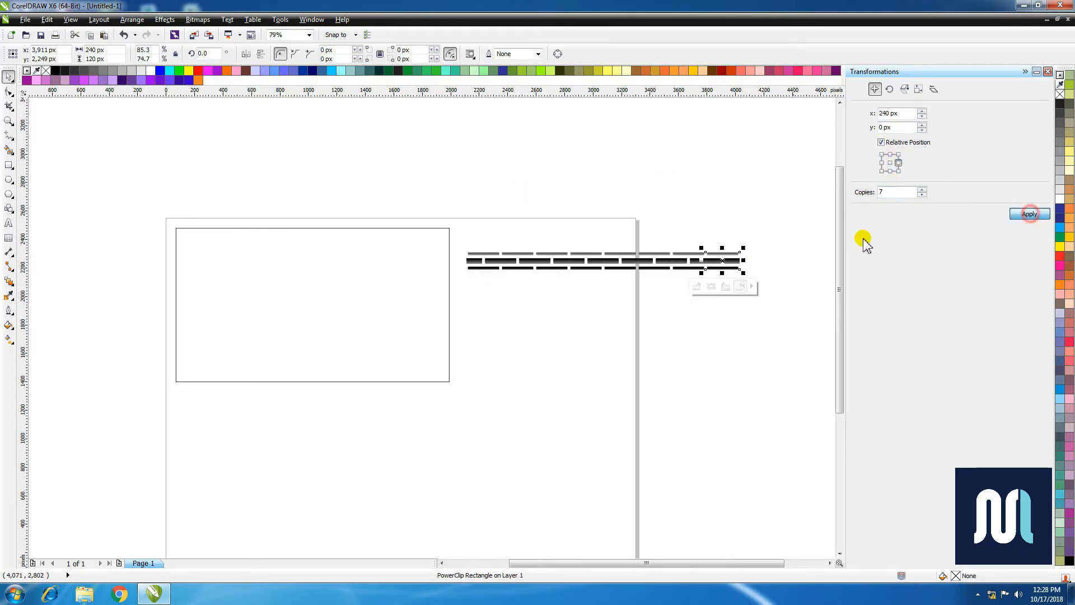
Step: Create 8 copies of the whole brick row below it, each offset -120 px vertically
click(749, 207)
drag(442, 186, 769, 322)
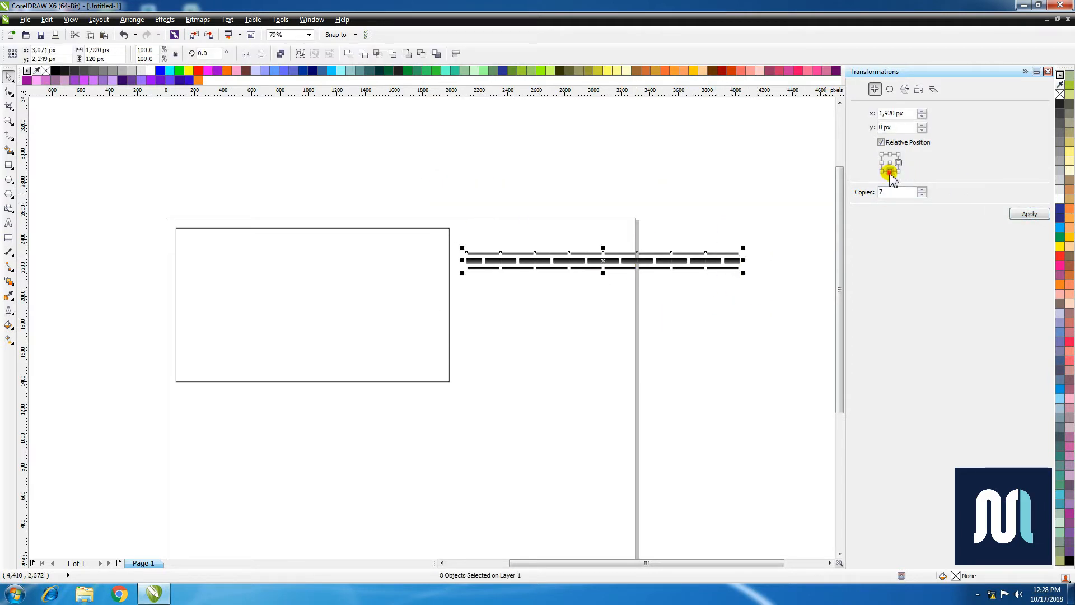
click(890, 171)
double_click(889, 192)
text(8)
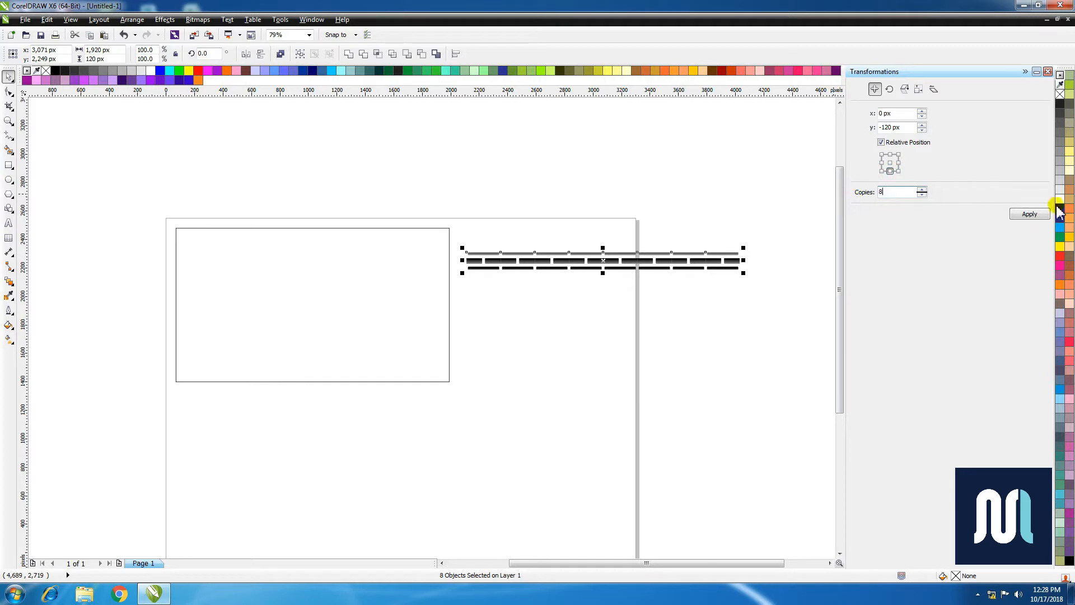
click(1035, 214)
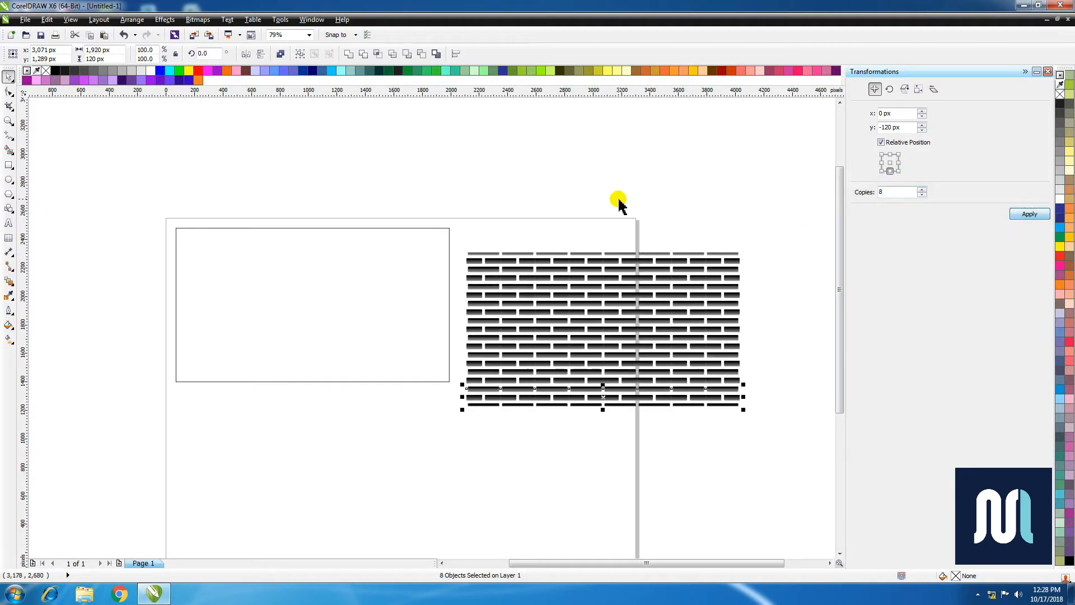
Step: Group all the brick tiles into a single object
click(619, 200)
drag(462, 235, 769, 452)
click(133, 19)
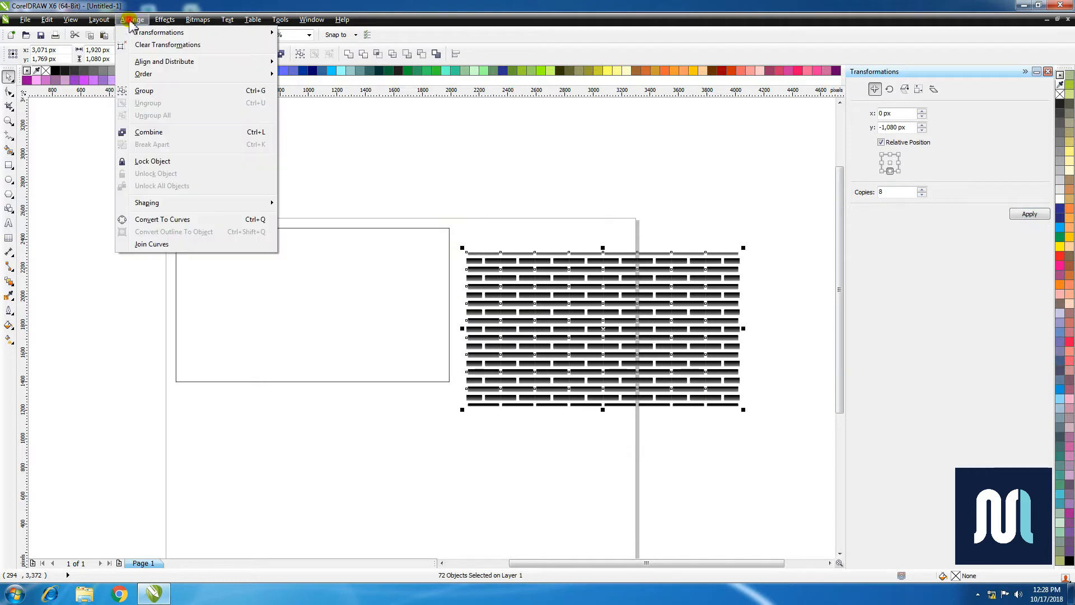
click(146, 90)
click(385, 148)
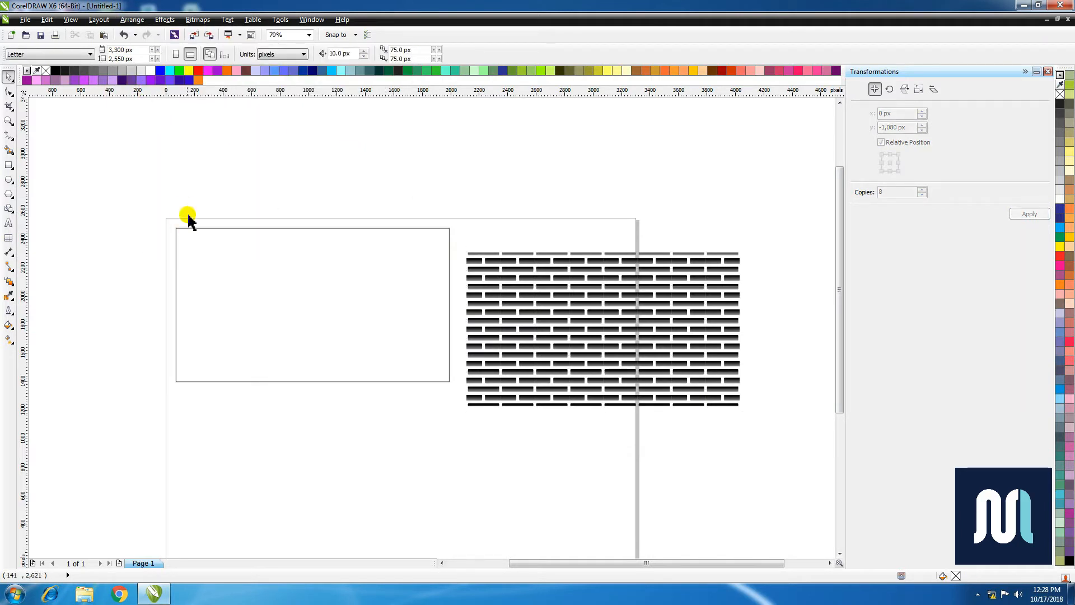
Step: Copy and paste the 1920 × 1080 px rectangle and place the duplicate below the original
click(190, 229)
click(47, 20)
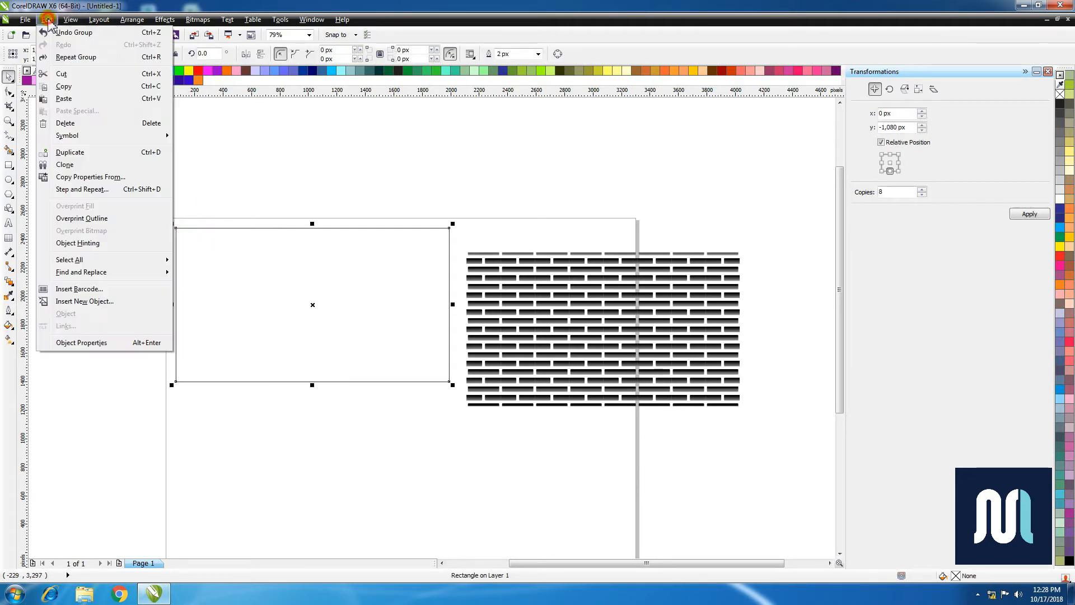
click(84, 89)
click(47, 20)
click(66, 99)
drag(233, 293, 245, 477)
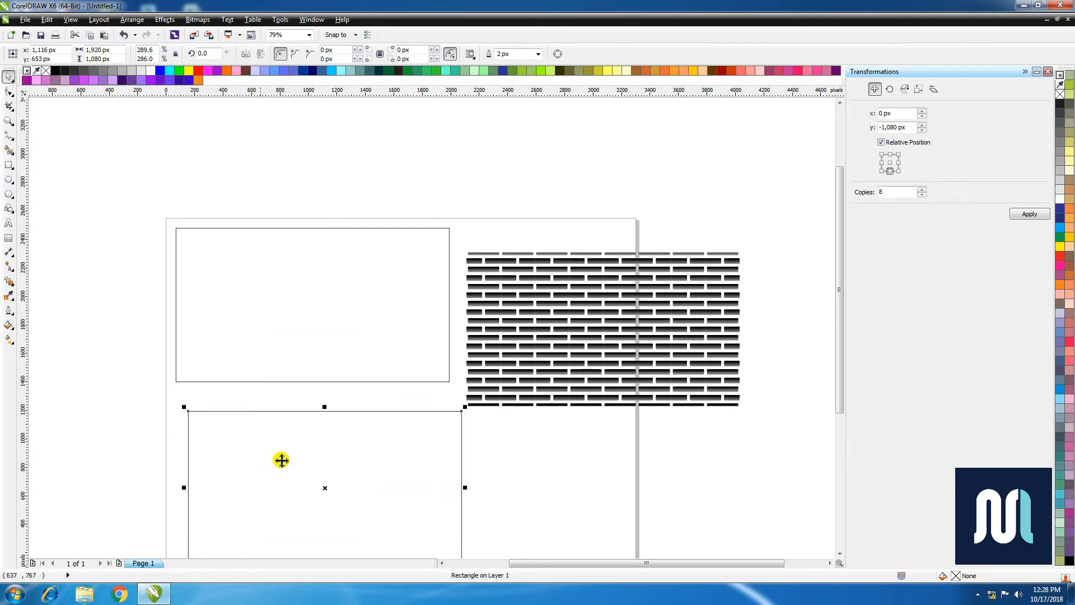
Step: Align the brick group to the upper large rectangle by both horizontal and vertical centres
click(473, 268)
shift+click(449, 237)
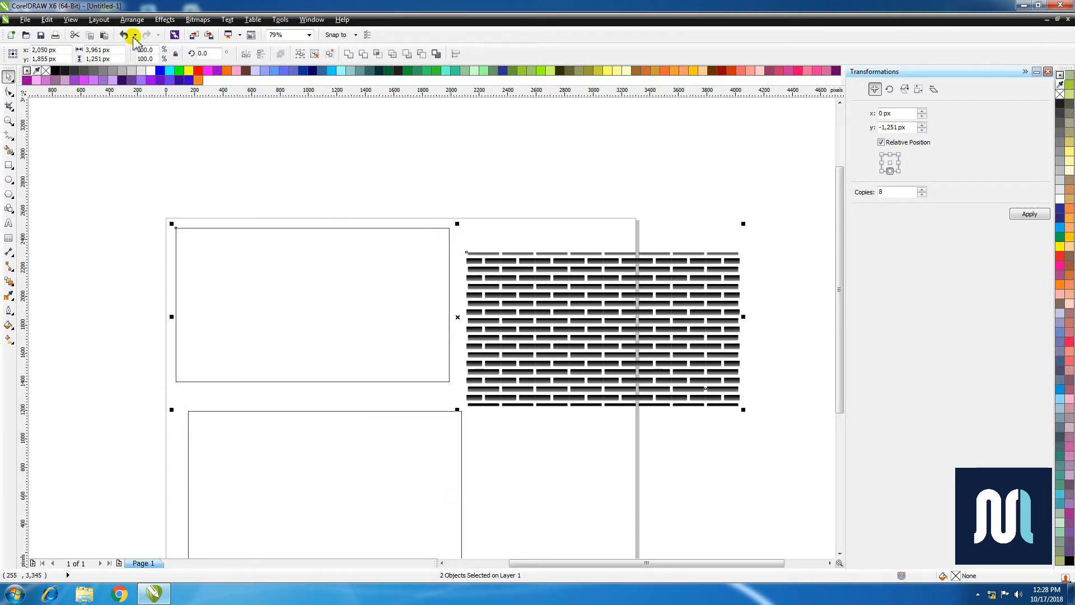
click(132, 19)
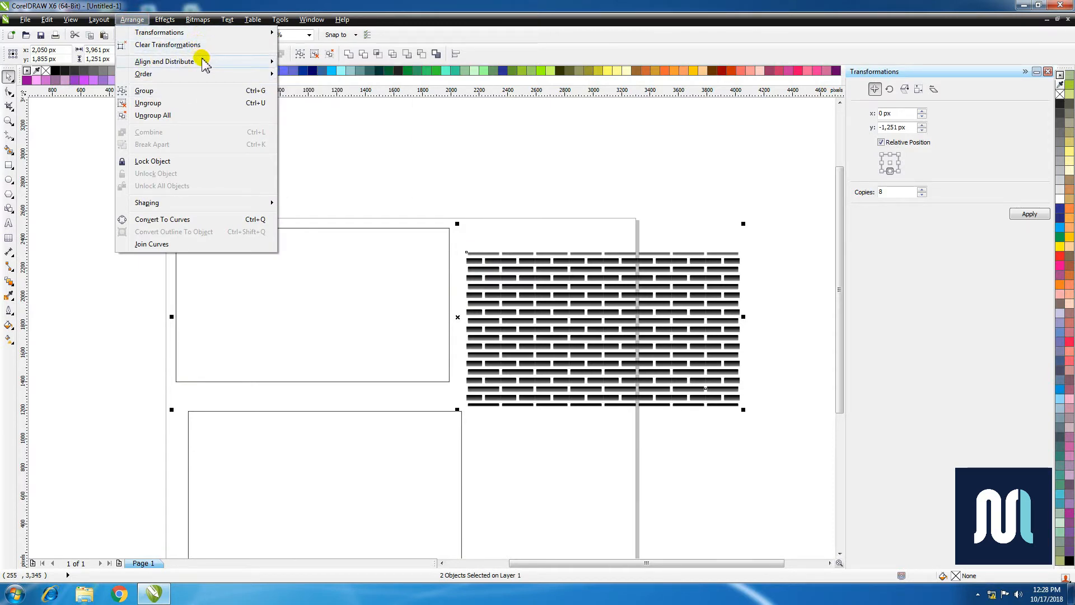
mouse_move(203, 61)
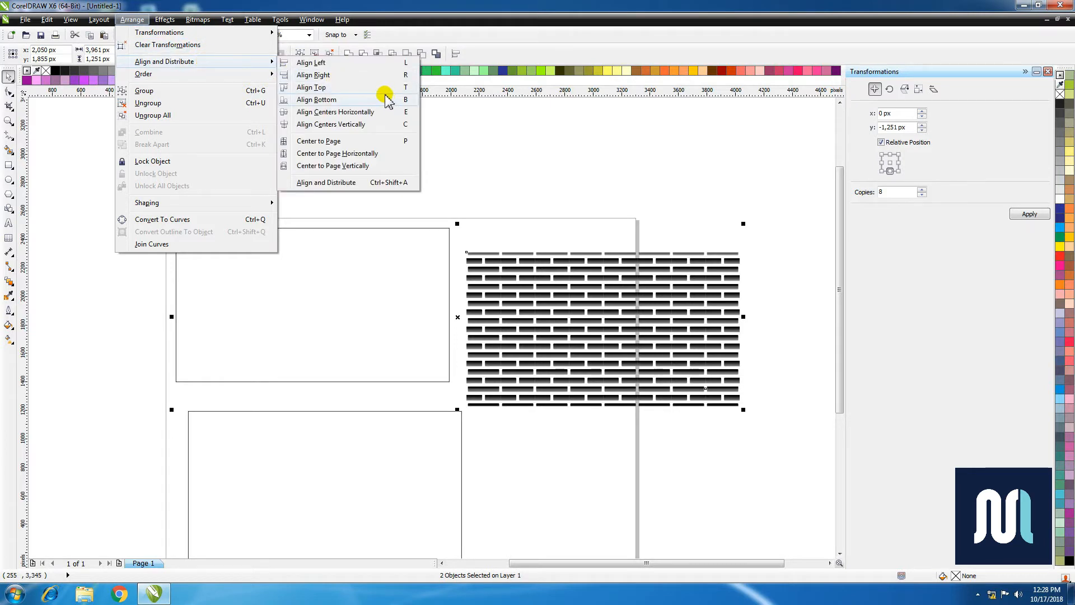
click(378, 112)
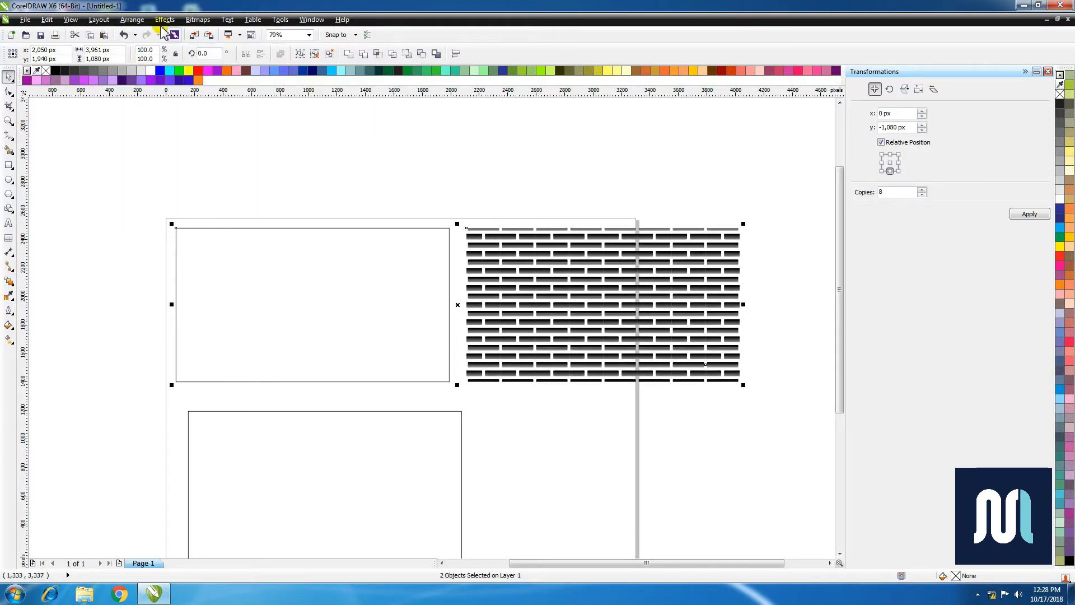
click(139, 21)
mouse_move(260, 62)
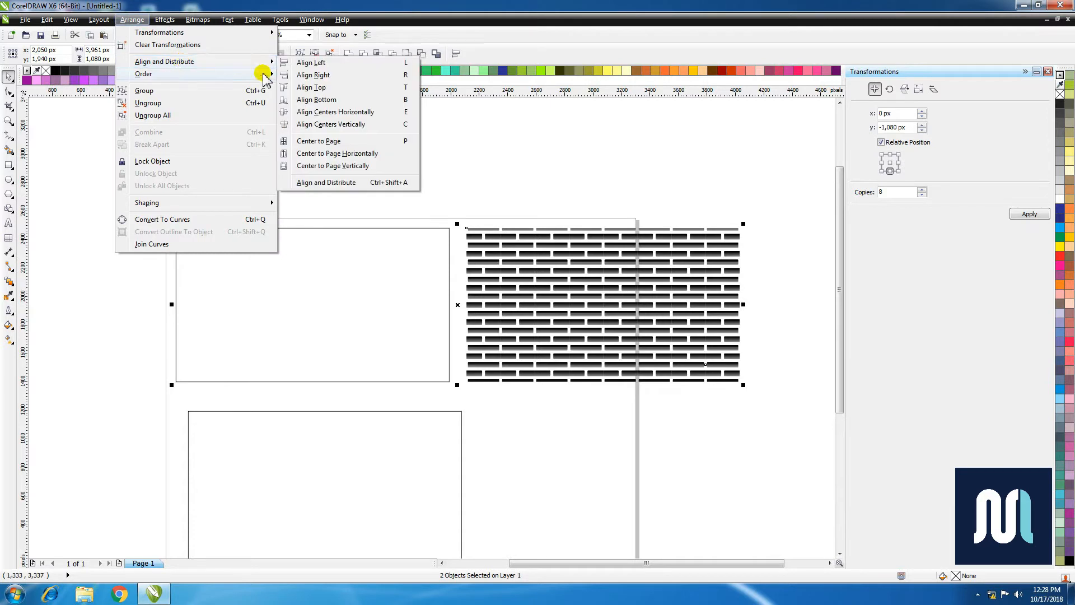
click(384, 125)
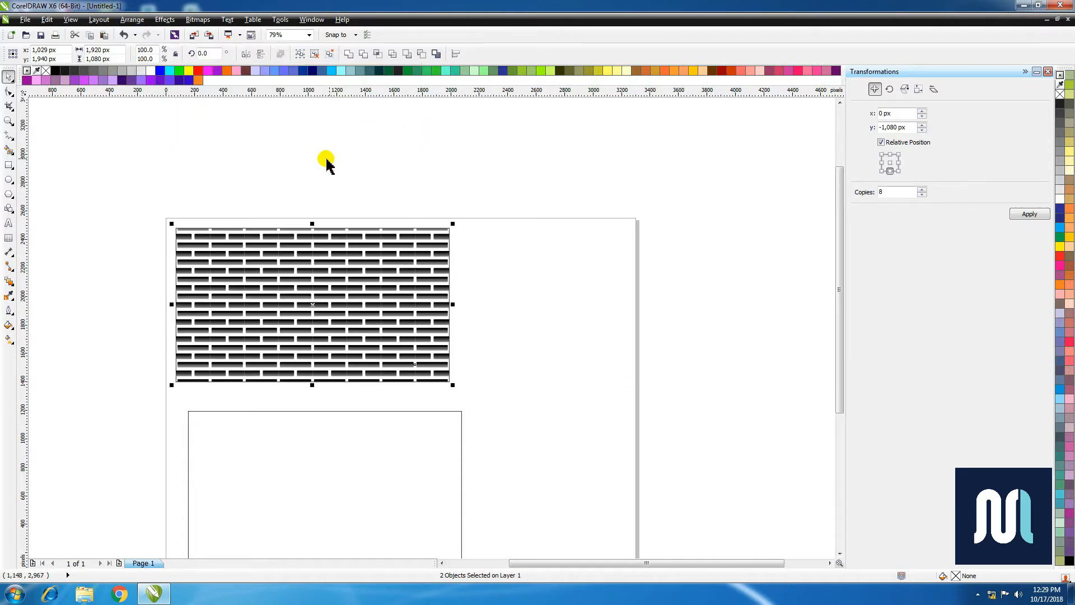
Step: Try an interactive radial gradient fill on the brick group
key(z)
drag(156, 211, 505, 395)
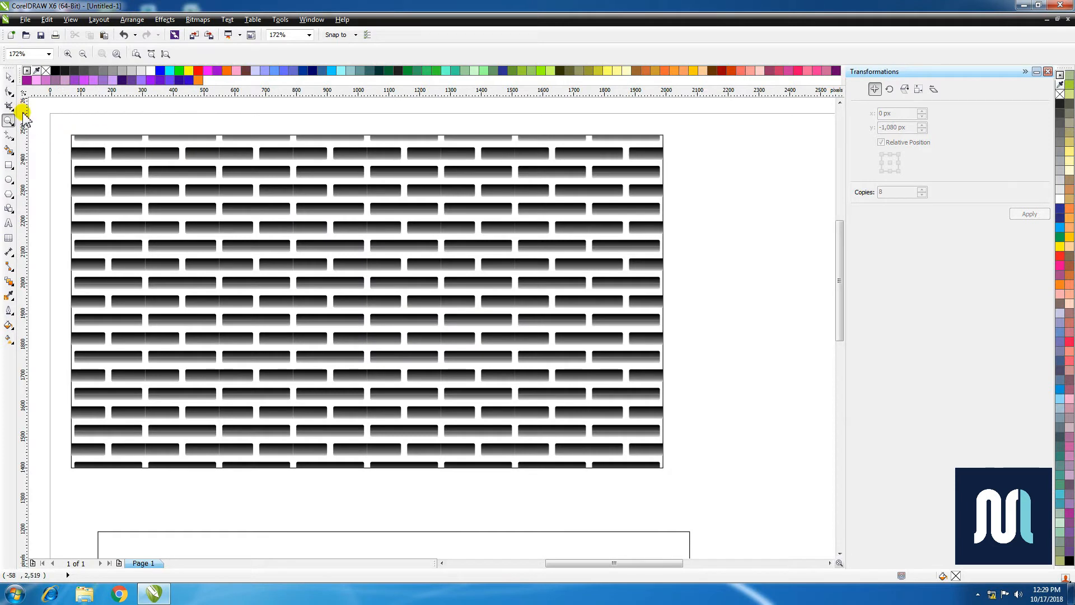
key(space)
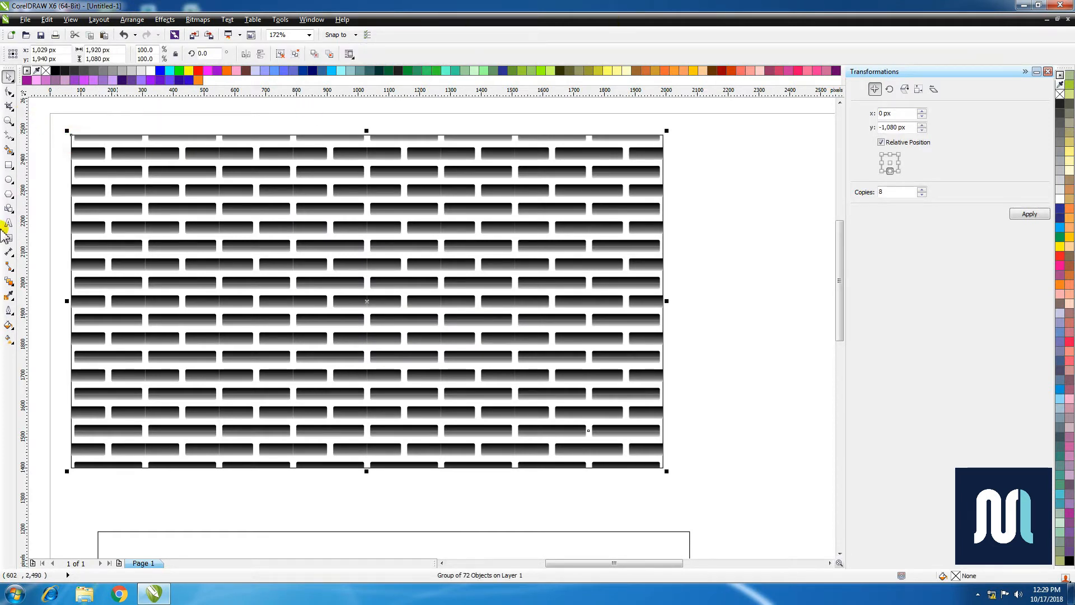
click(9, 339)
click(75, 54)
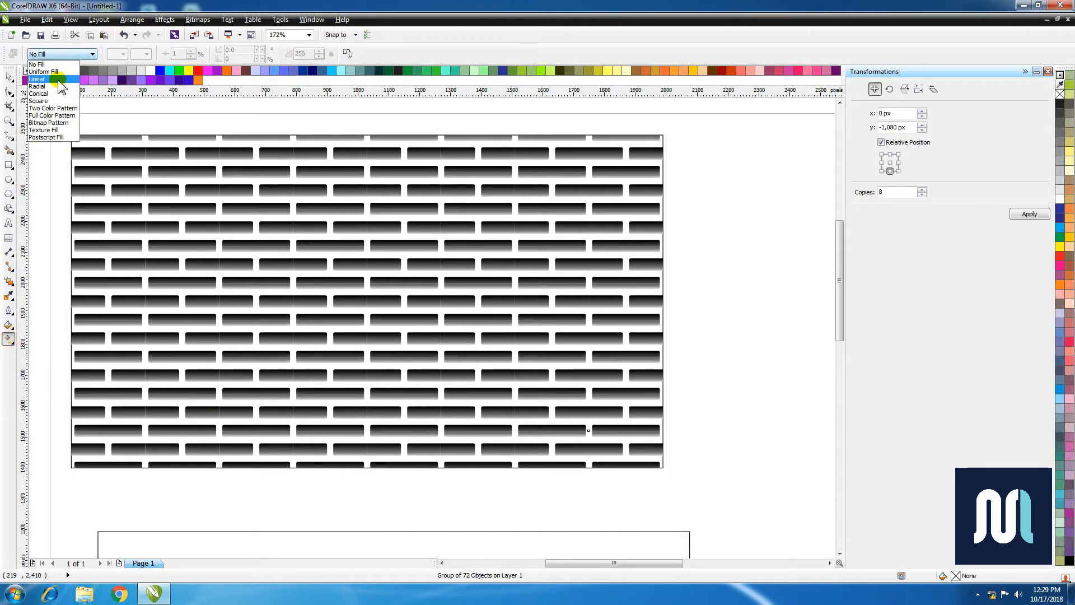
click(37, 86)
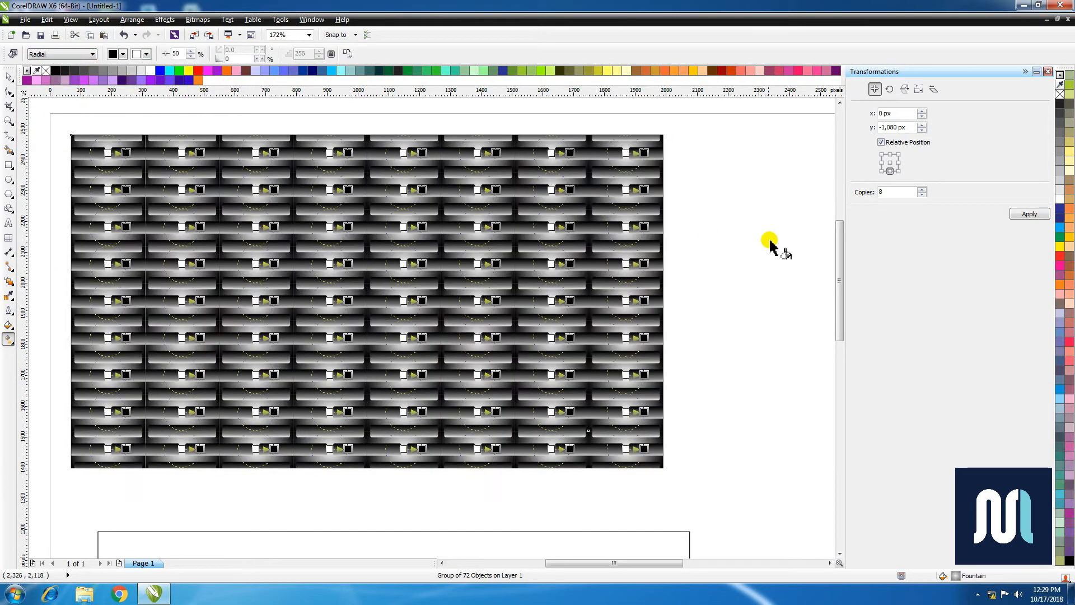
key(ctrl+z)
key(space)
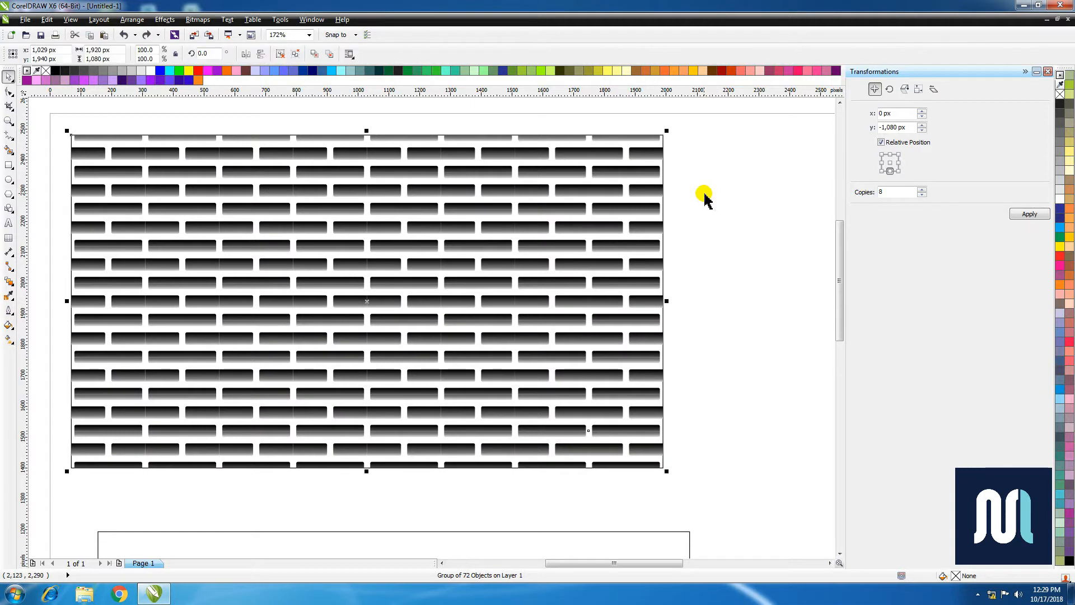
Step: Undo the alignment of the brick group to the upper large rectangle
key(Escape)
drag(664, 141, 702, 146)
key(Escape)
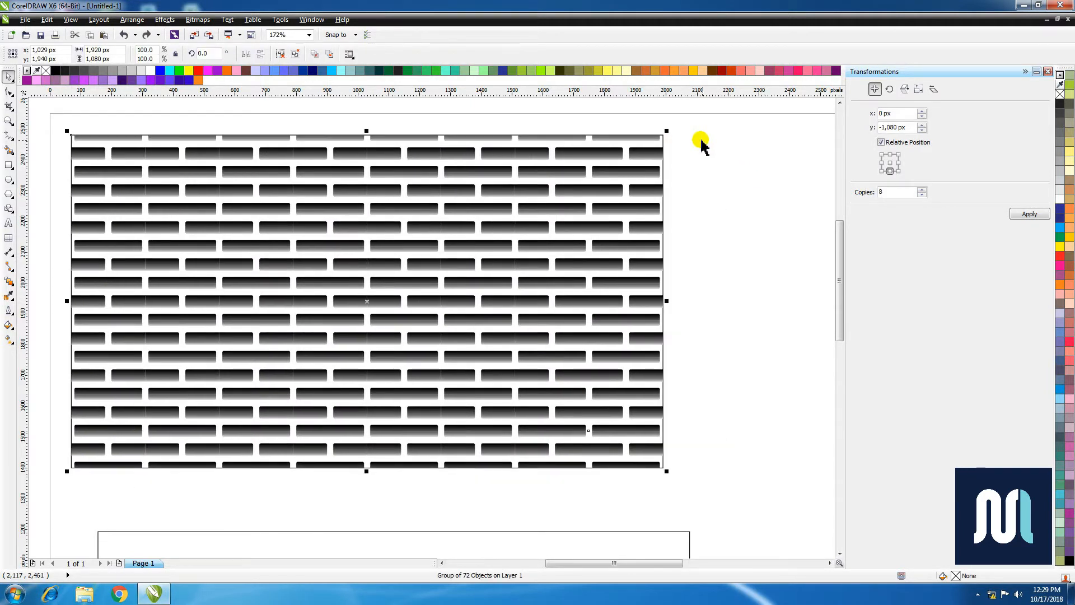
click(673, 134)
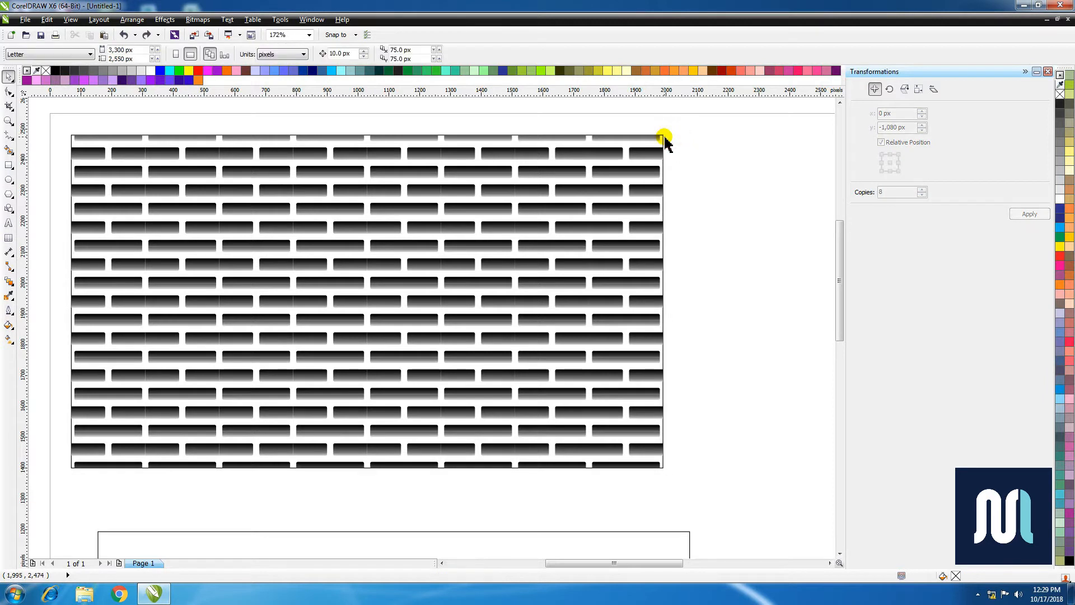
key(ctrl+z)
Step: Apply a radial gradient fill to the upper large rectangle, with white at the centre and black at the outer edge
click(607, 136)
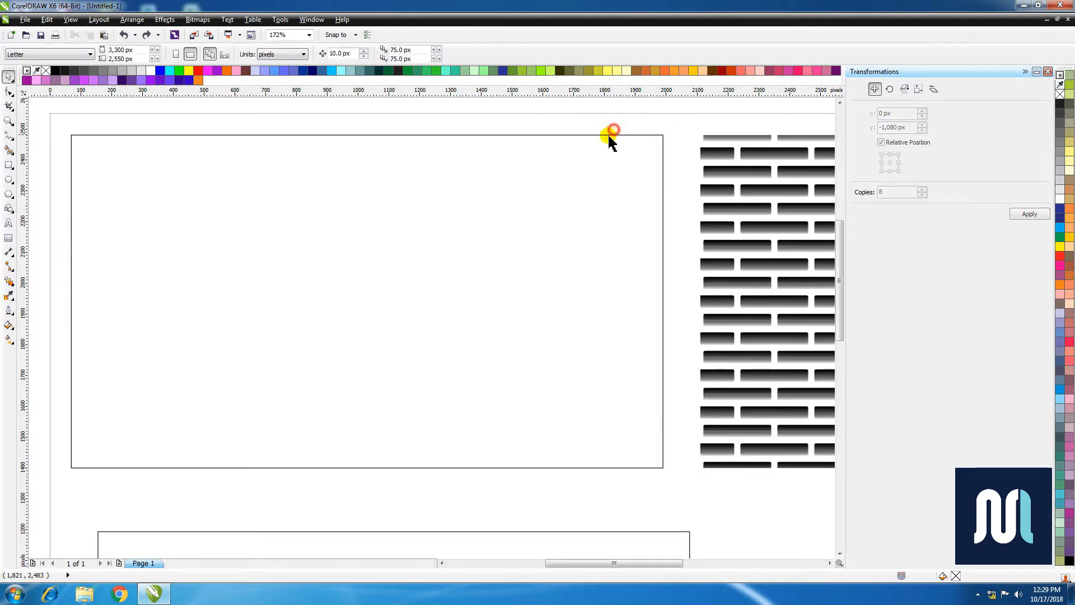
click(8, 338)
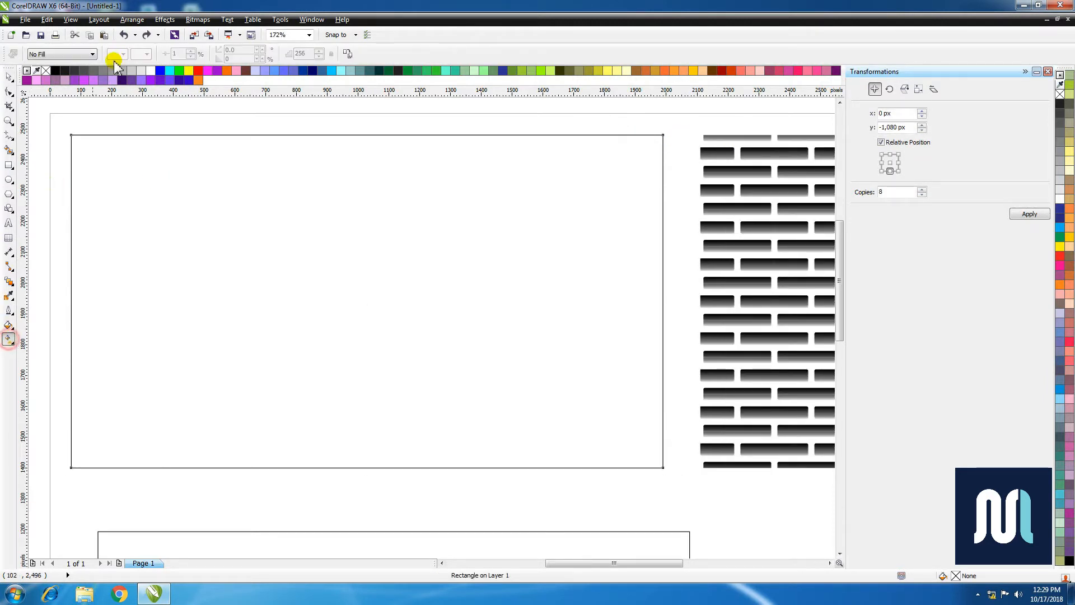
click(61, 53)
click(54, 86)
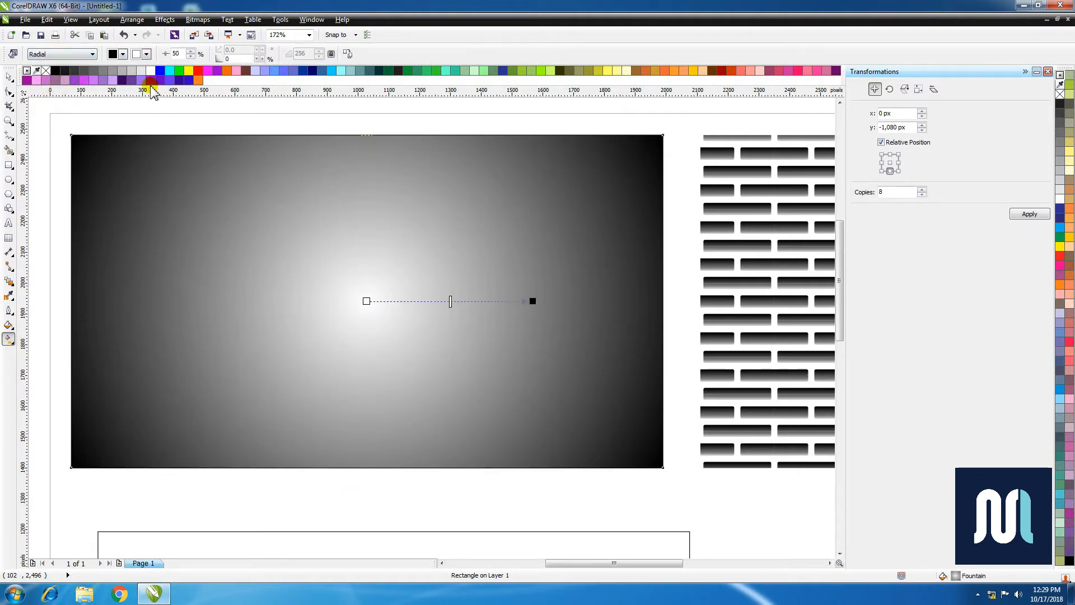
click(55, 70)
drag(150, 71, 368, 300)
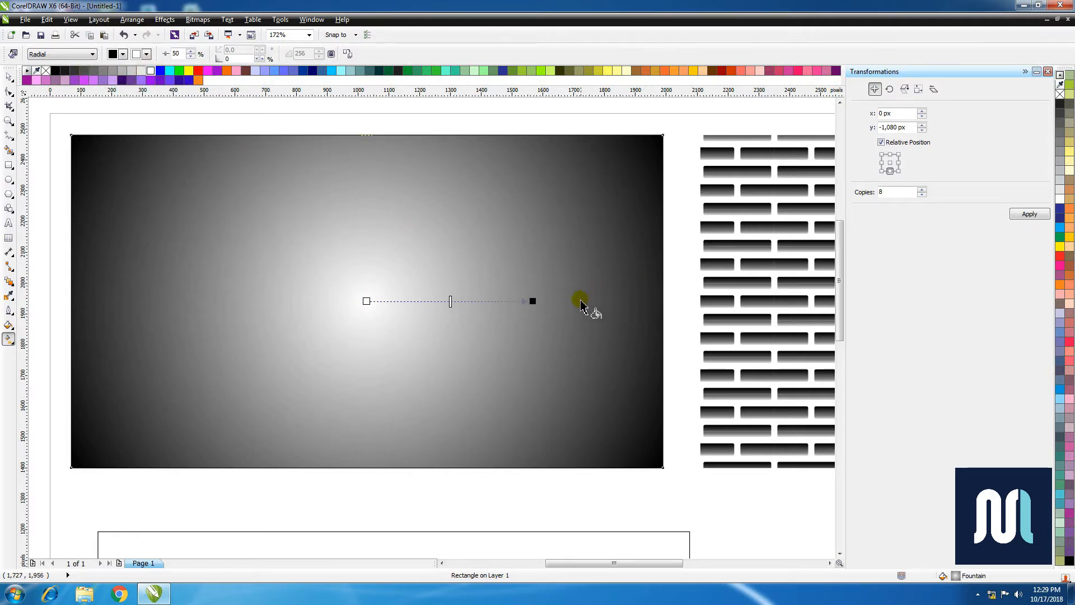
Step: Extend the radial gradient almost to the rectangle's right edge and set its midpoint to 51%
drag(532, 301, 641, 305)
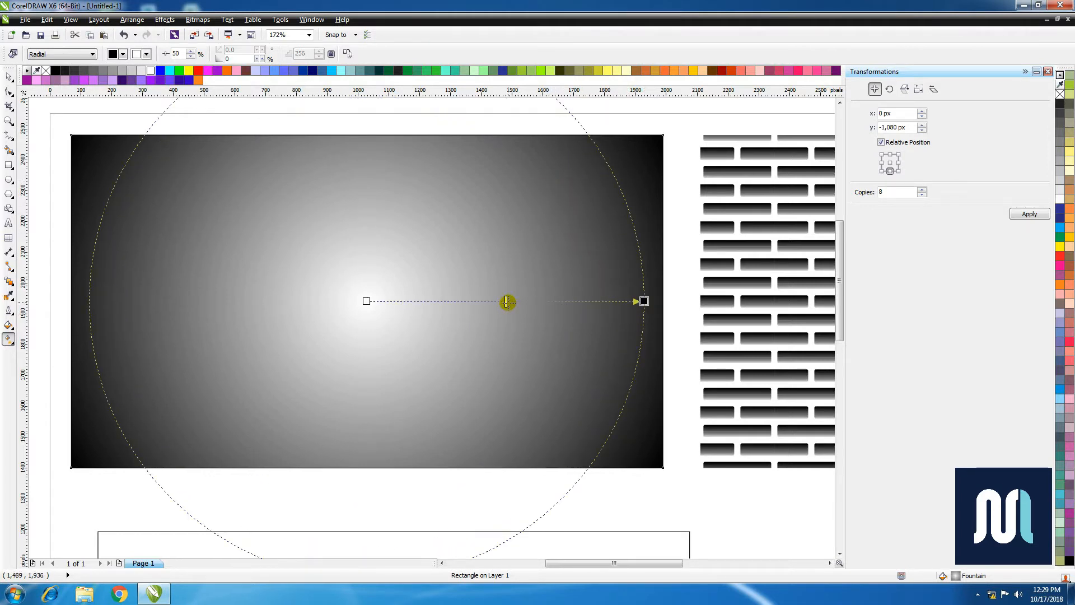
drag(508, 301, 428, 304)
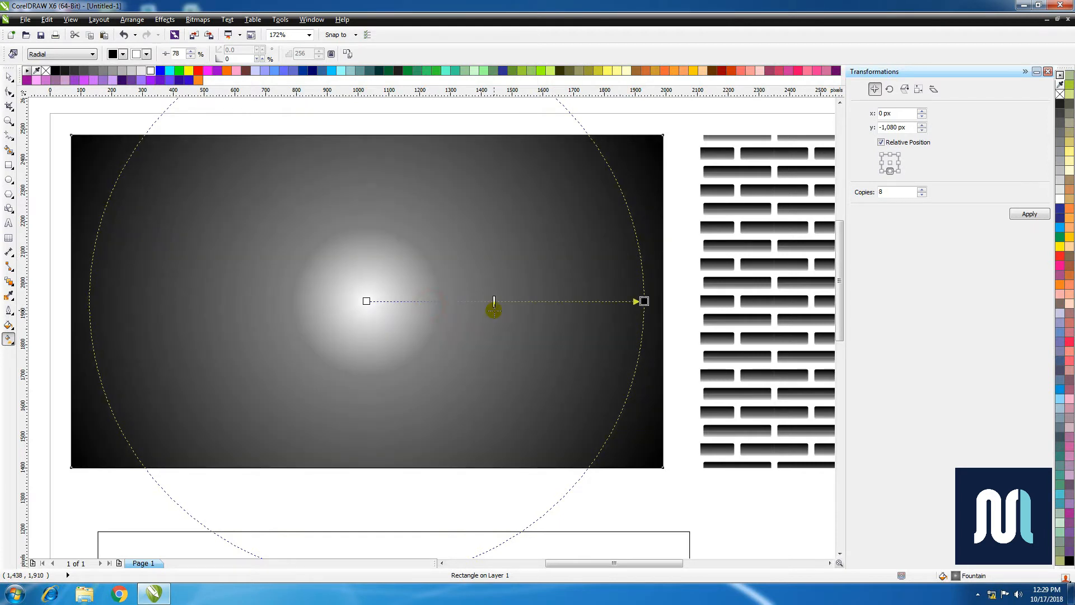
drag(493, 311, 505, 302)
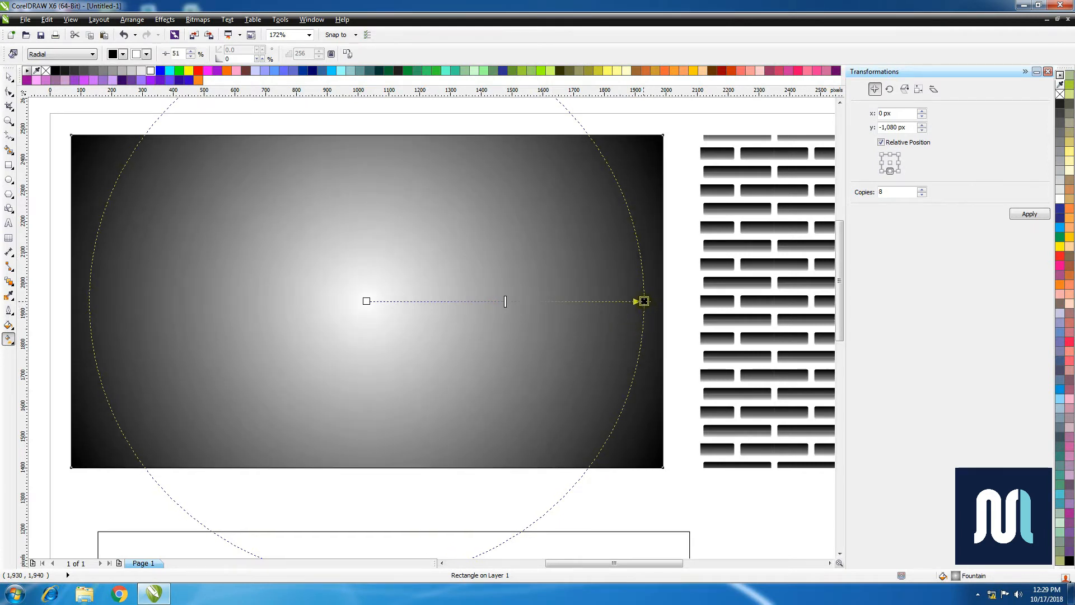
key(space)
Step: Align the brick group to the gradient-filled rectangle by vertical centres
click(756, 187)
shift+click(511, 168)
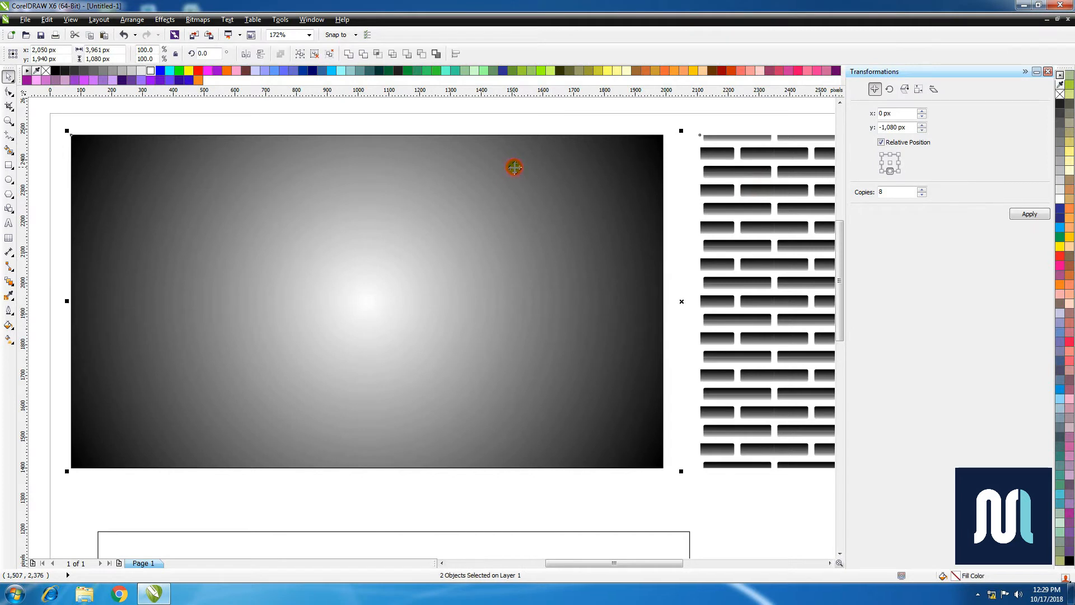
click(131, 20)
mouse_move(168, 61)
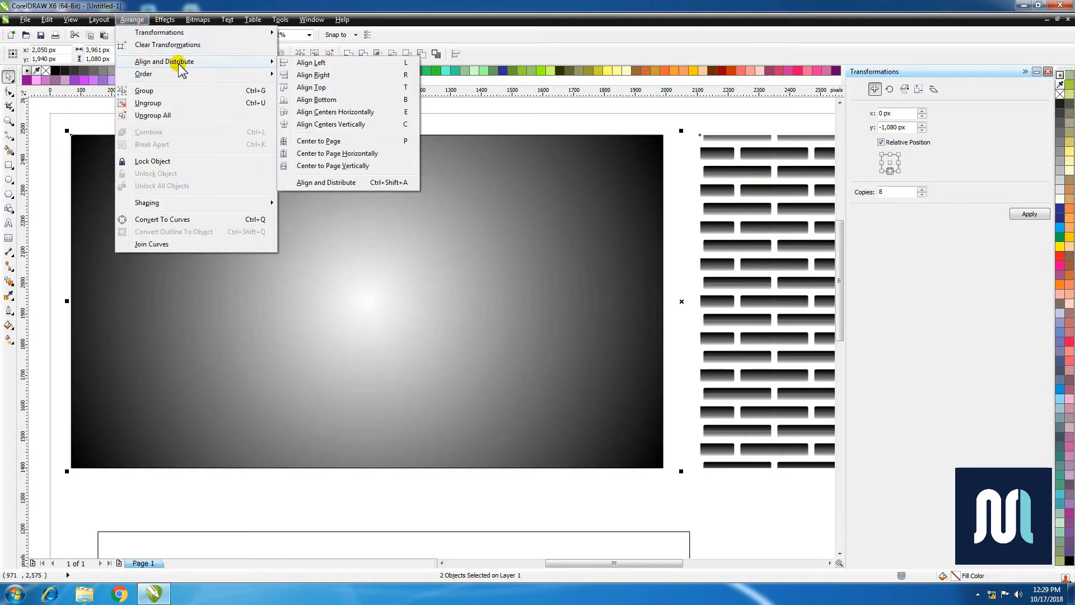
click(365, 124)
click(679, 237)
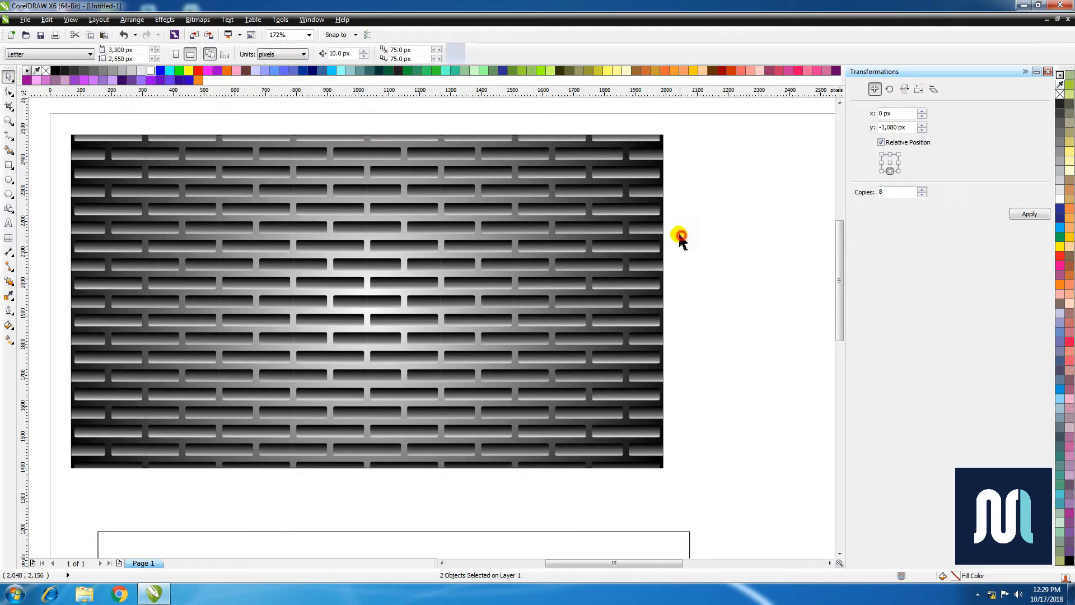
Step: Draw a straight line at 15° across the lower rectangle from its left edge to its right edge, about 1,911 px wide
scroll(679, 233, down, 4)
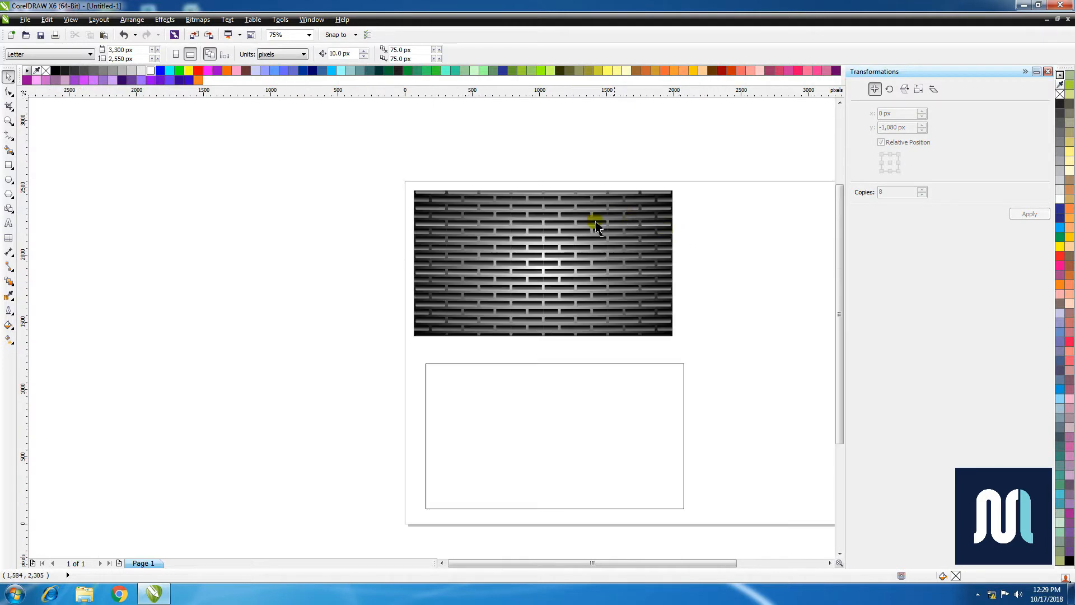
click(547, 384)
key(z)
drag(365, 285, 691, 506)
key(space)
click(680, 253)
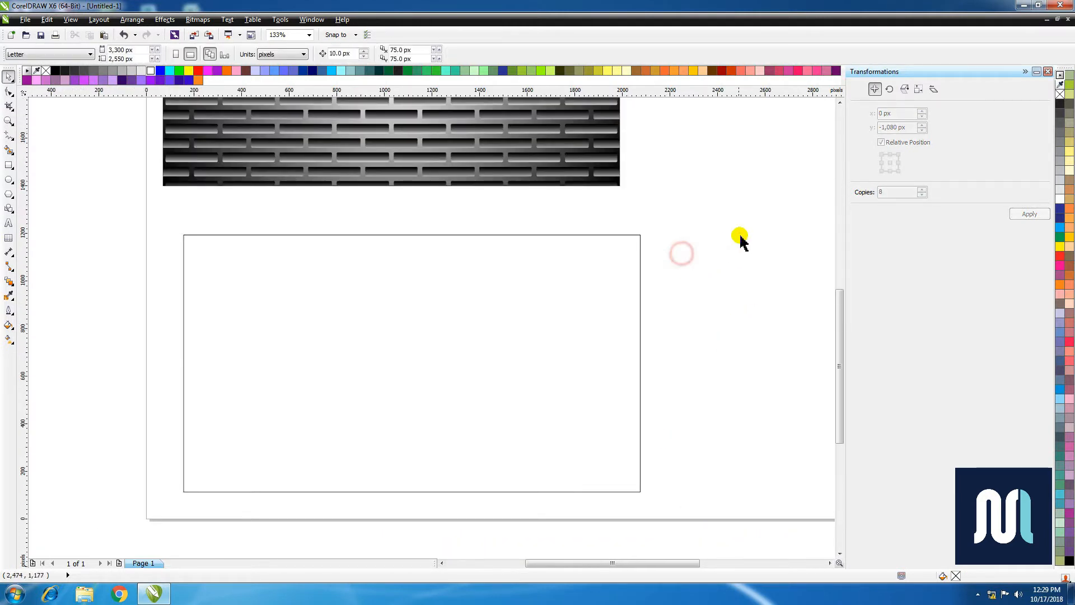
click(9, 136)
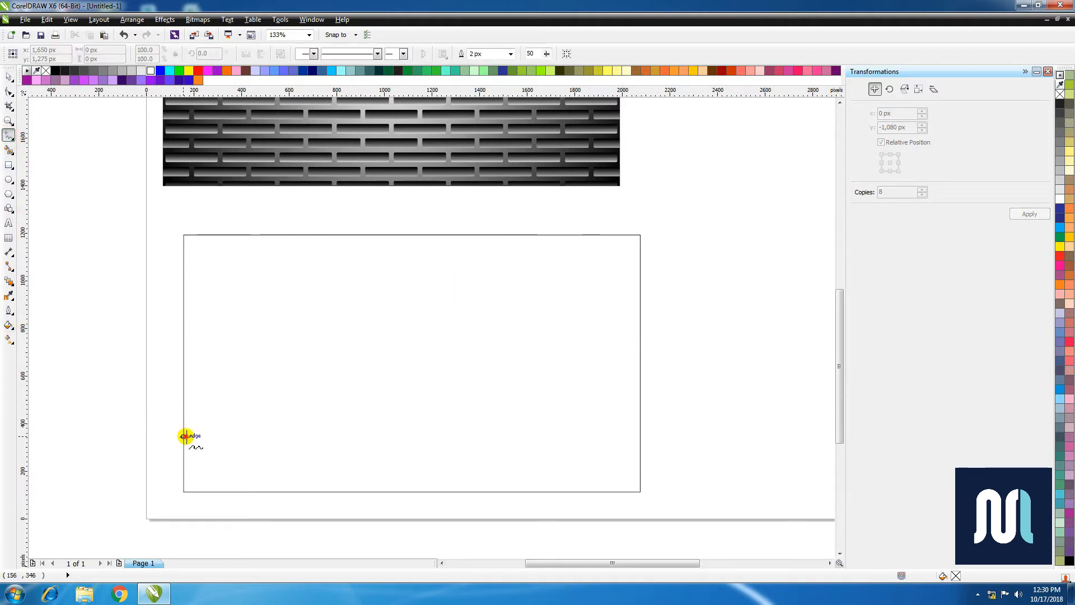
click(185, 436)
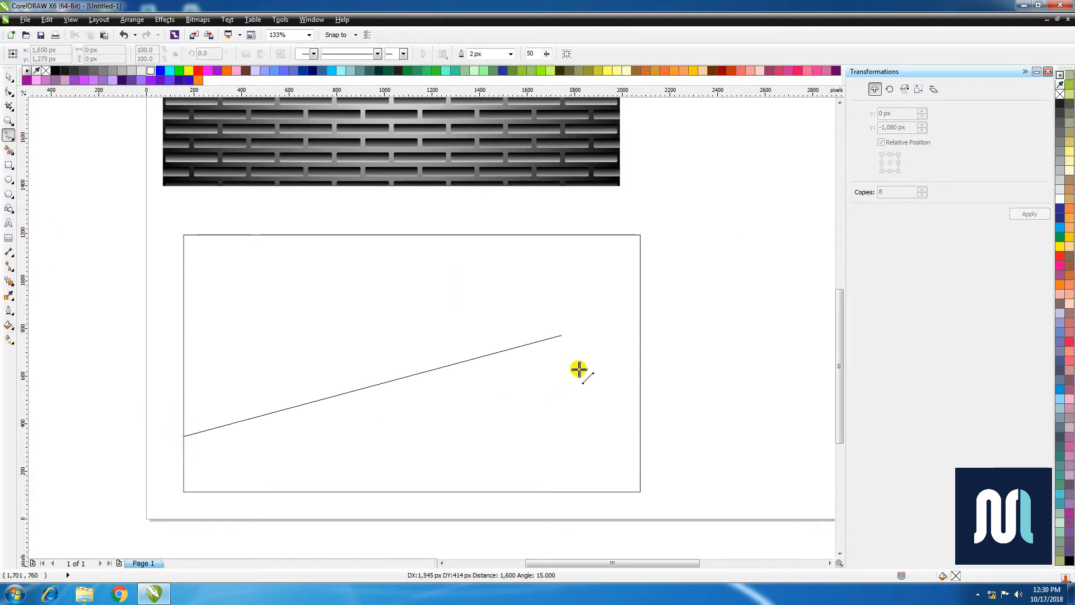
click(641, 320)
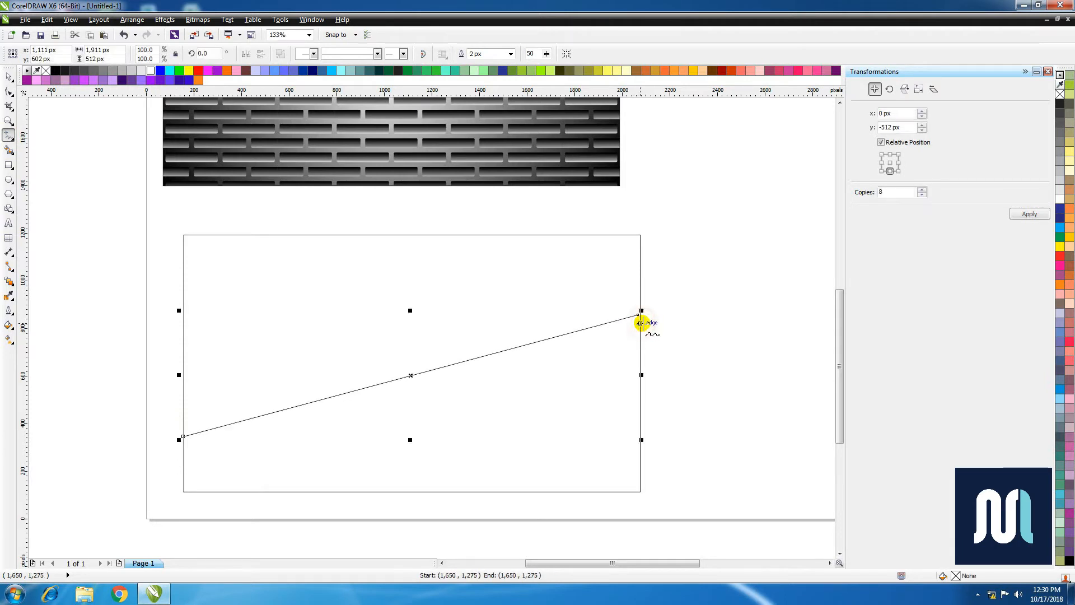
Step: Move the line's right end node onto the lower rectangle's right edge
click(9, 92)
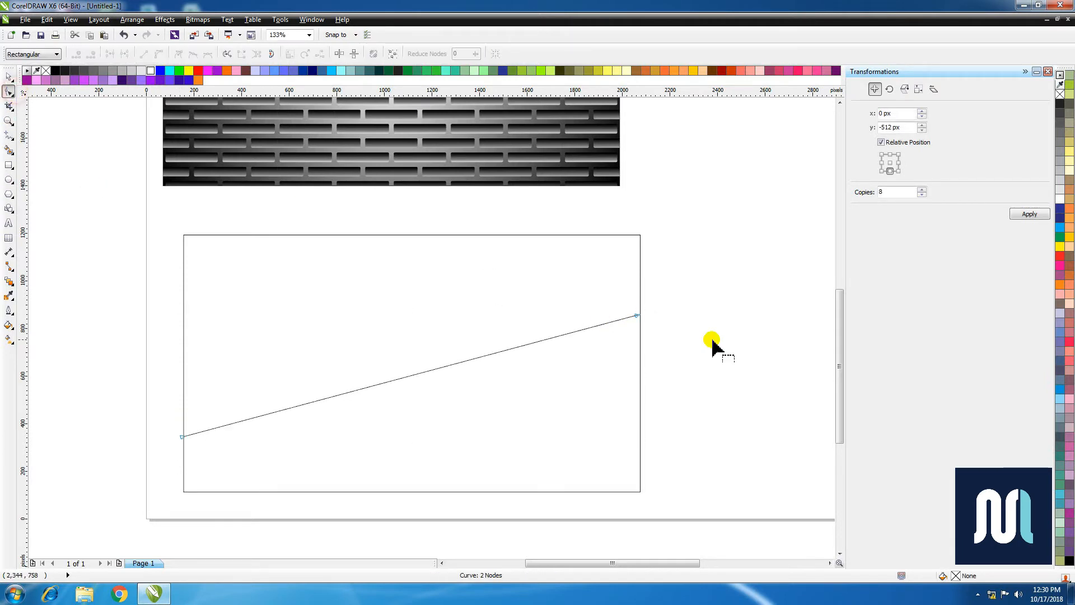
click(636, 316)
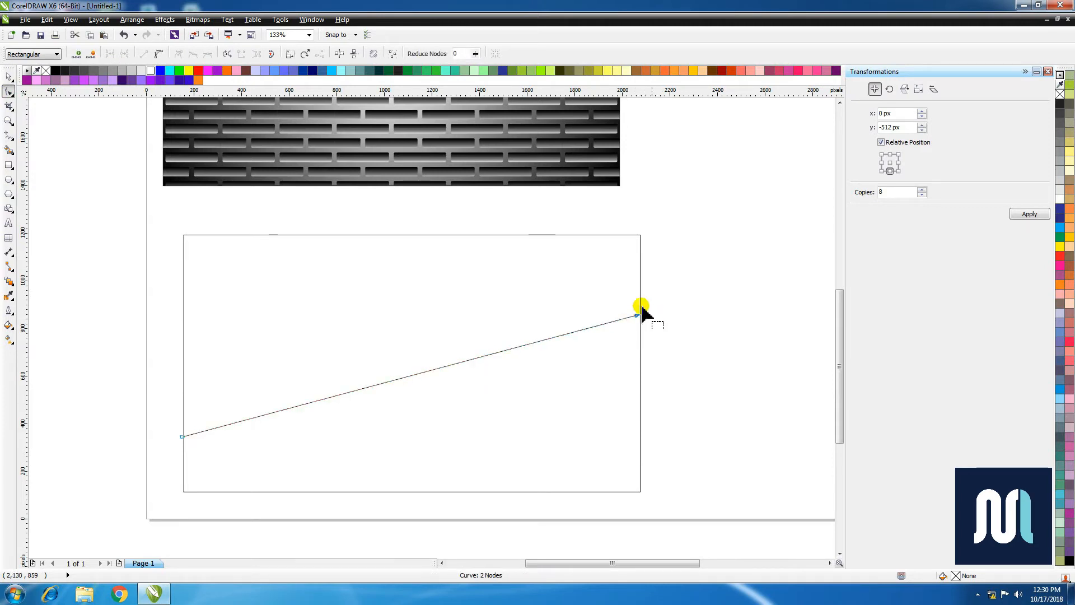
key(z)
drag(624, 300, 686, 356)
click(8, 93)
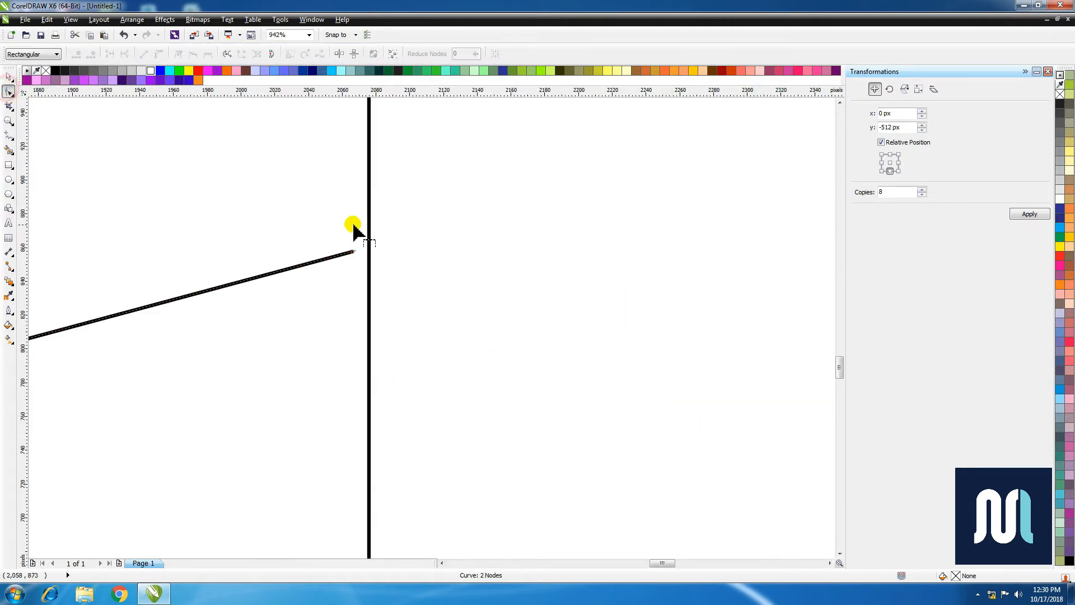
drag(354, 251, 367, 246)
click(417, 253)
scroll(413, 250, down, 5)
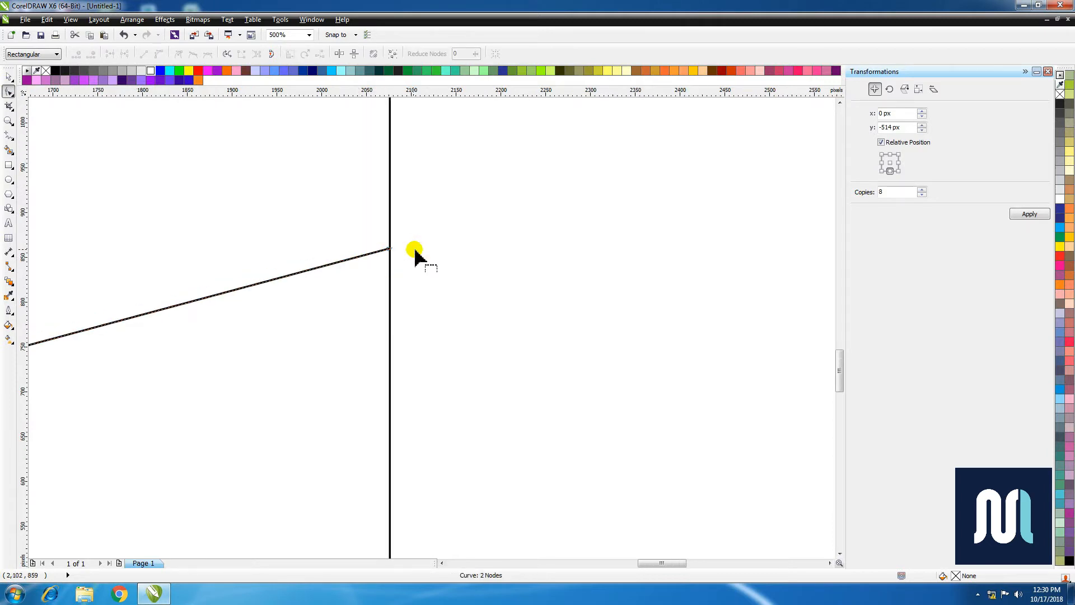
scroll(414, 250, down, 1)
Step: Convert the line to a curve and bend it into an S-shaped wave, dipping at the left and rising at the right
key(z)
drag(243, 202, 494, 342)
key(space)
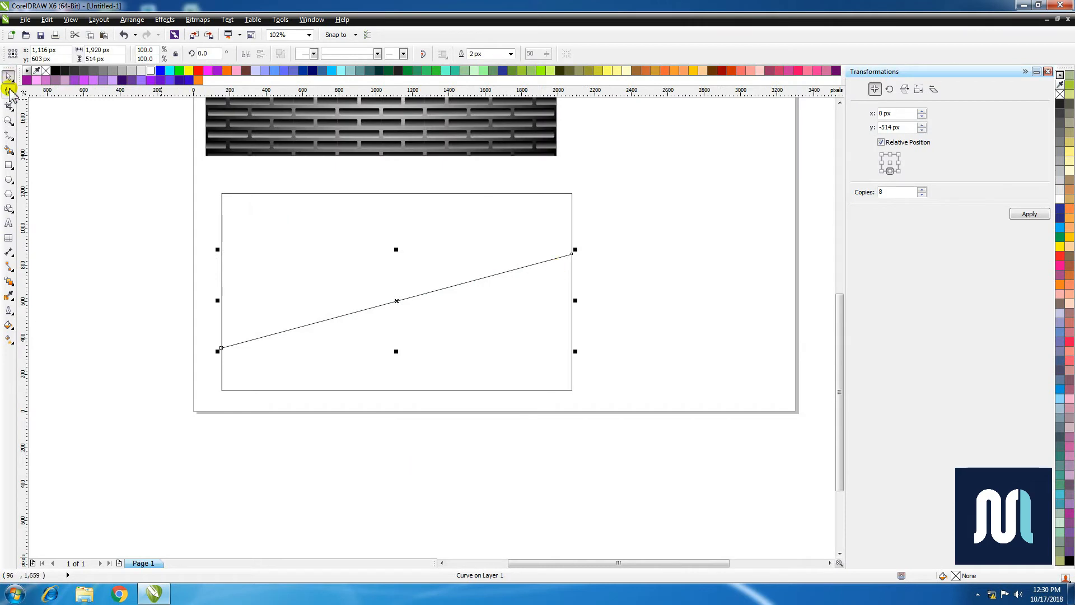
click(9, 92)
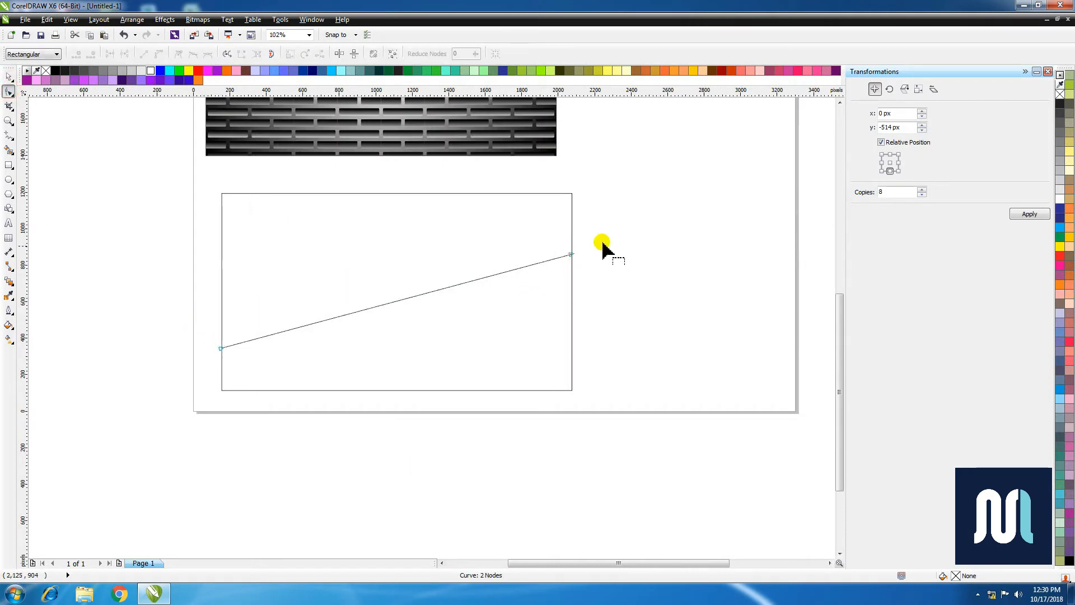
drag(598, 228, 164, 392)
click(178, 54)
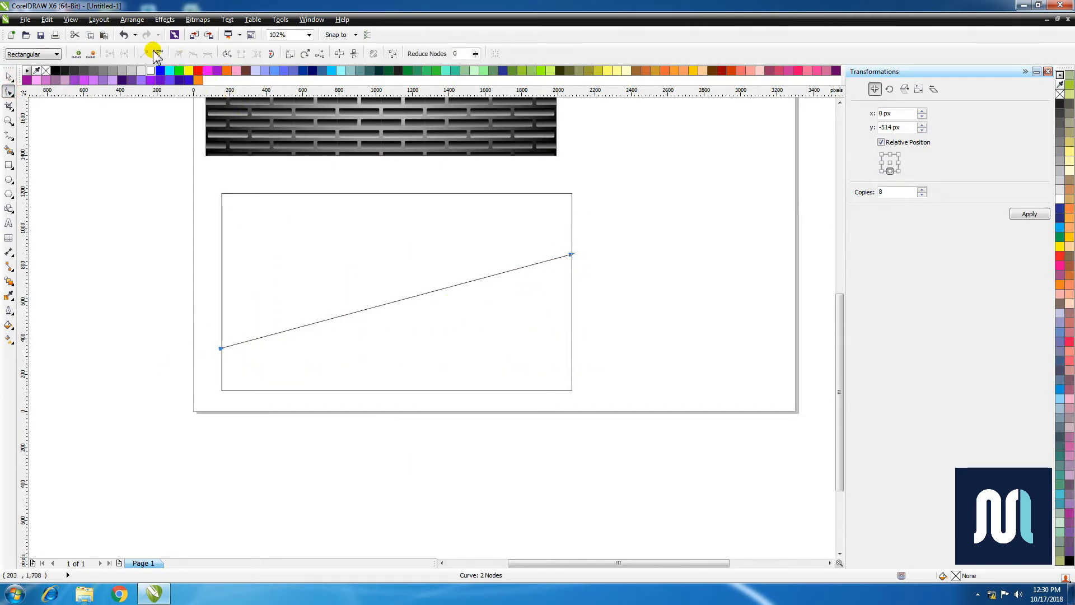
drag(194, 288, 328, 381)
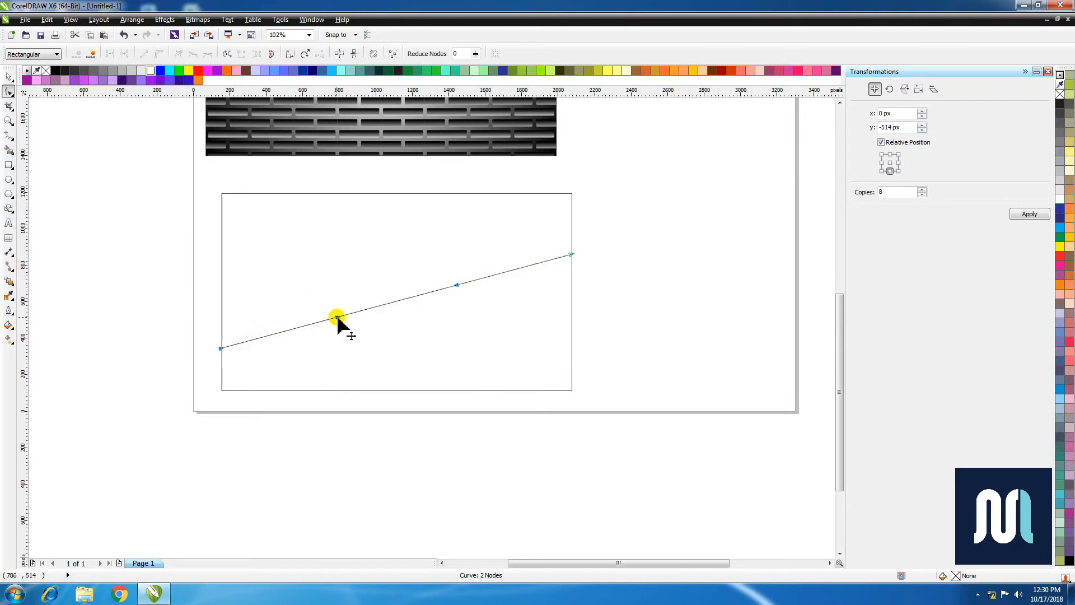
drag(337, 318, 340, 372)
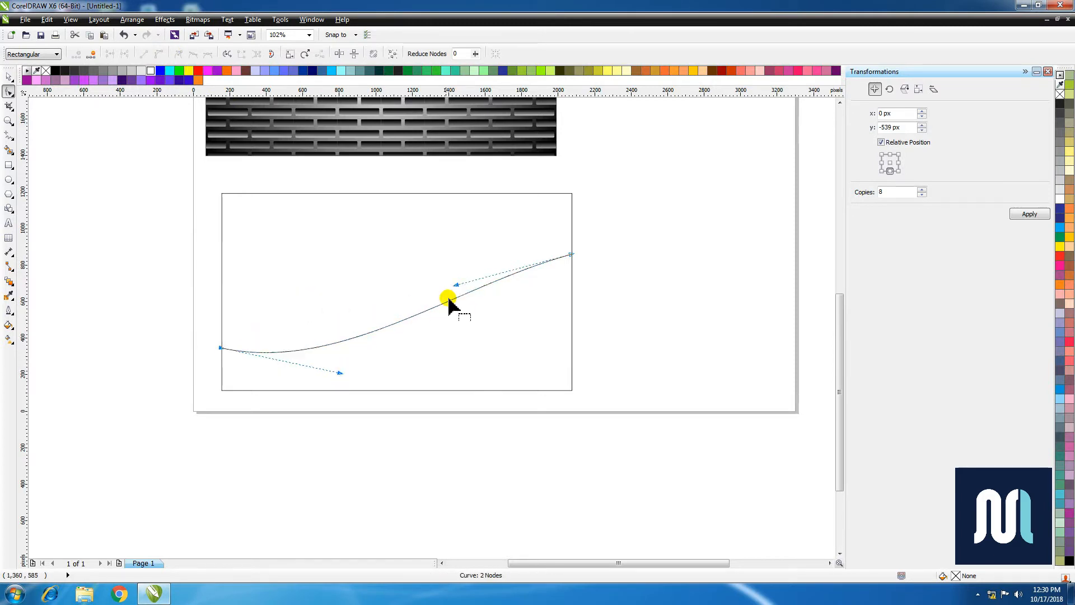
drag(458, 285, 458, 229)
key(space)
click(636, 274)
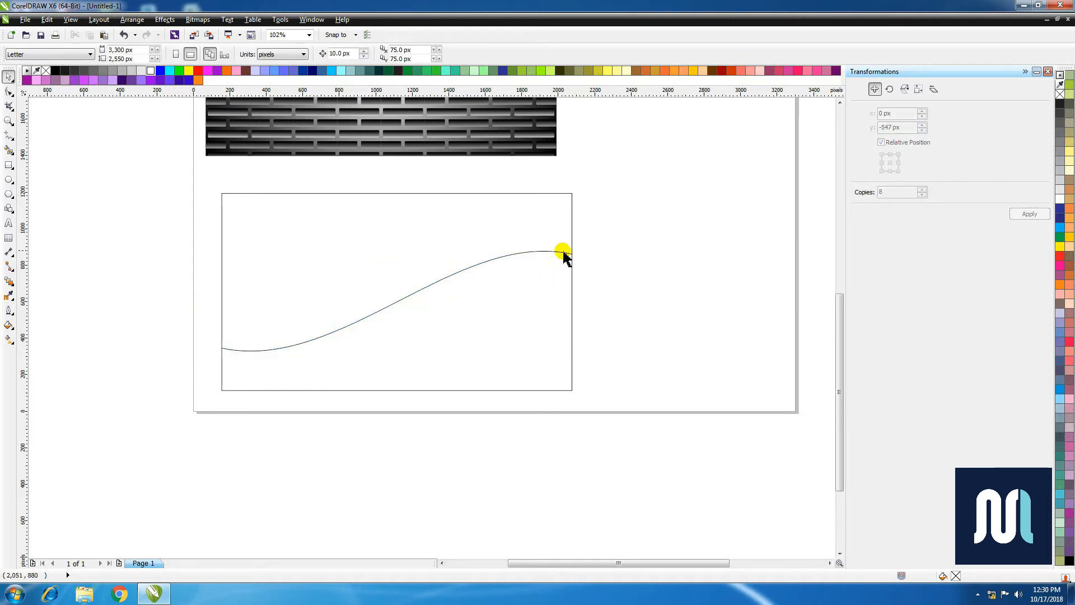
Step: Duplicate the wave curve straight up, placing the copy slightly above the original along the rectangle's right edge
click(562, 250)
click(584, 252)
click(567, 251)
key(z)
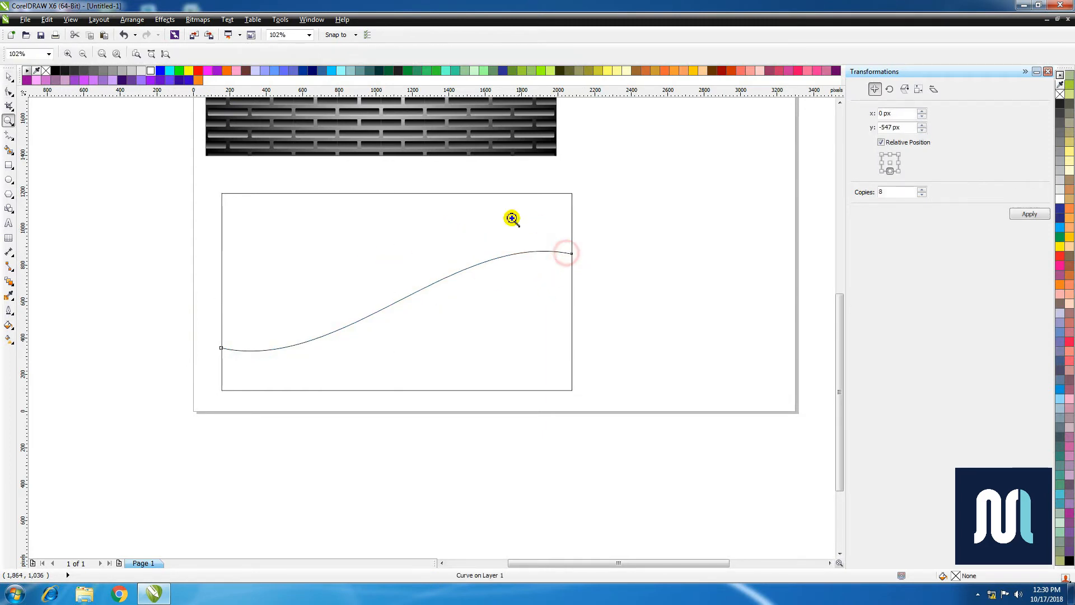
drag(511, 218, 615, 291)
key(space)
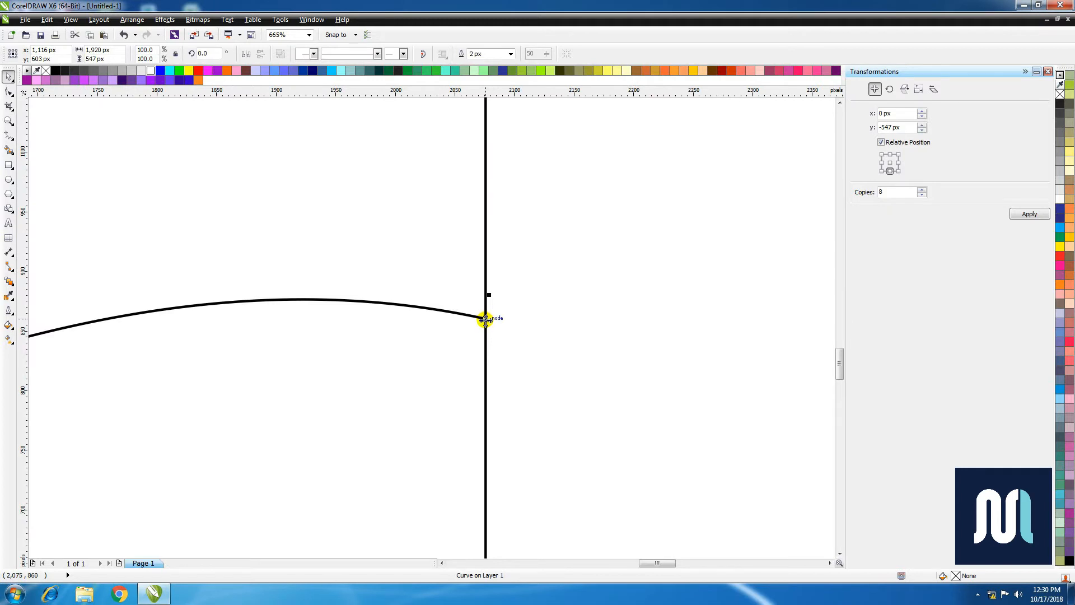
drag(486, 319, 486, 267)
right_click(486, 268)
click(509, 285)
Step: Place a duplicate of the lower rectangle up and to the right of the original and fill it with grey #999999
scroll(511, 326, down, 3)
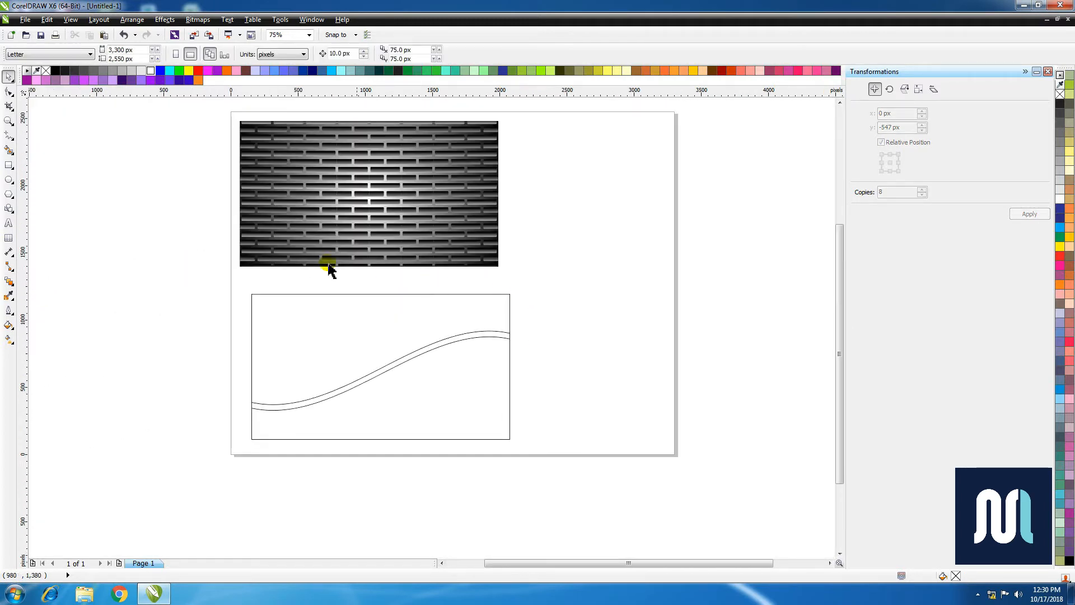
scroll(374, 318, up, 2)
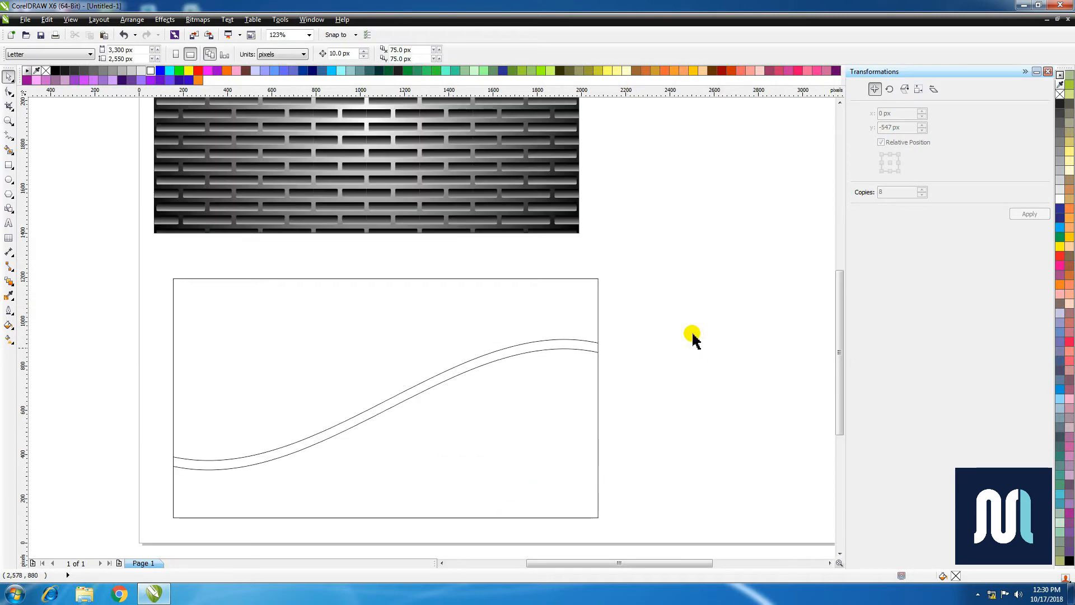
scroll(659, 291, down, 3)
scroll(652, 330, up, 2)
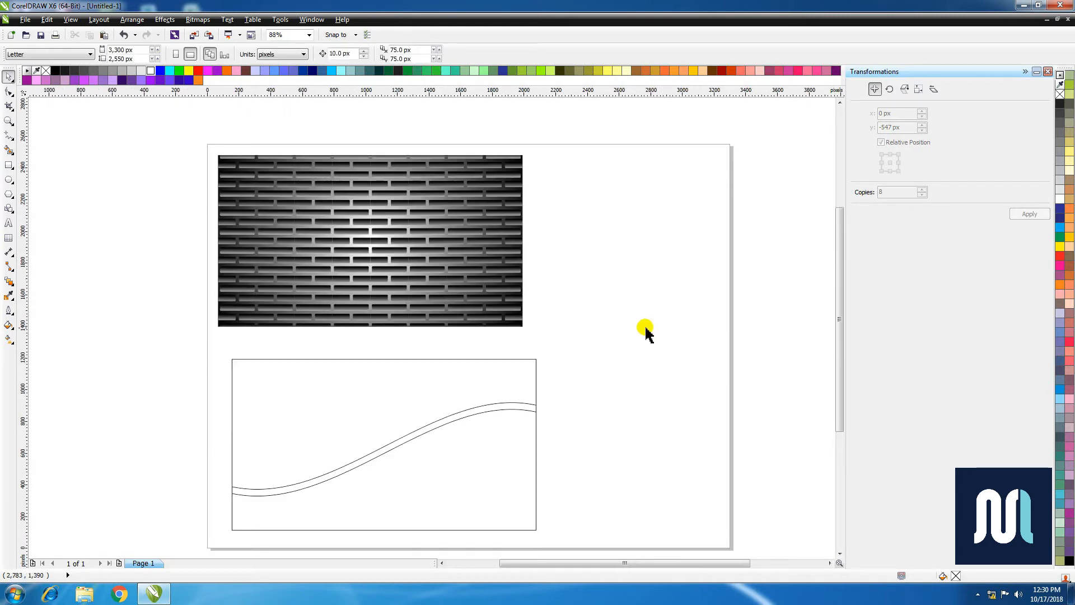
click(505, 366)
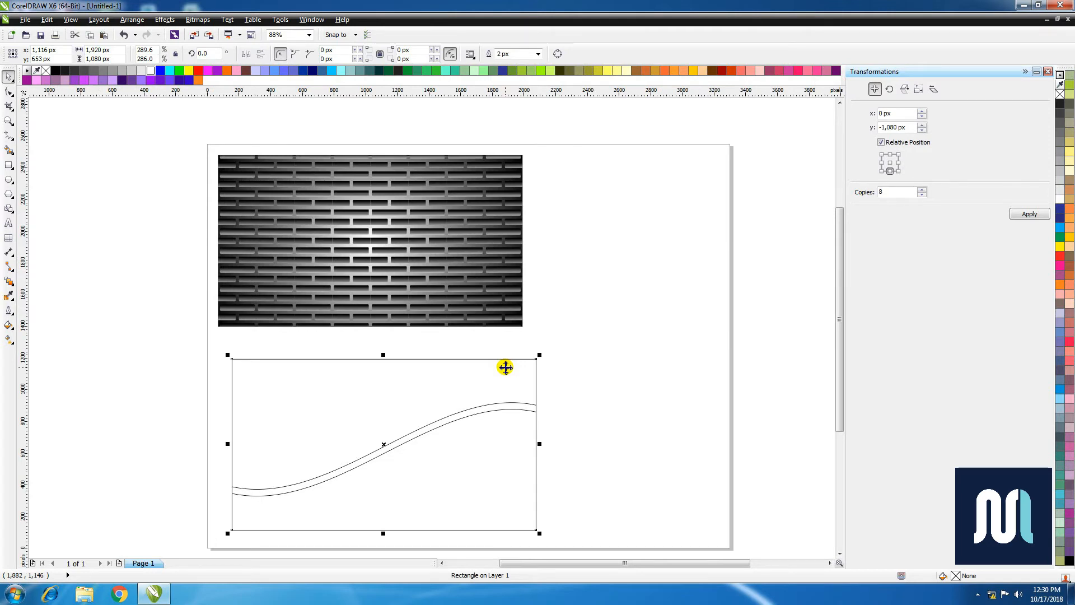
drag(505, 367, 703, 310)
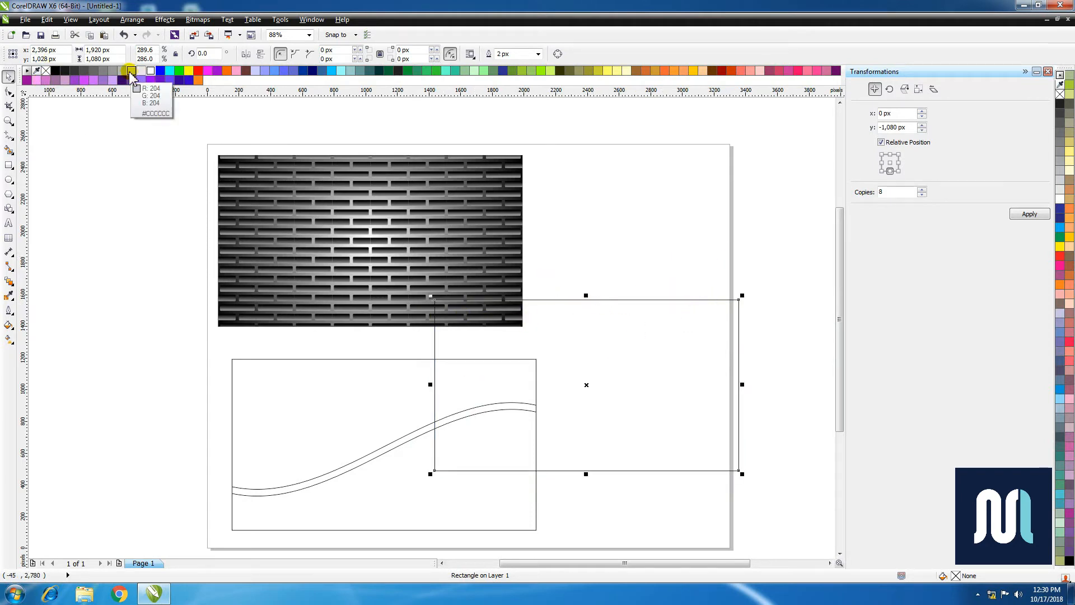
click(113, 73)
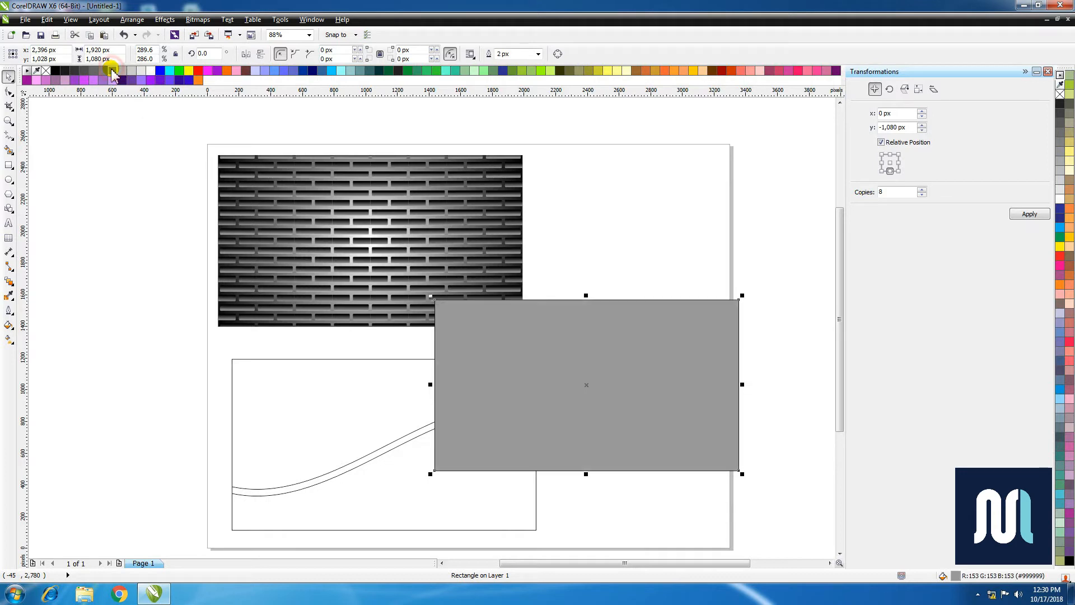
Step: Fill the grey rectangle with #CCCCCC, remove its outline and convert it to a 300 dpi RGB bitmap with transparent background
click(130, 73)
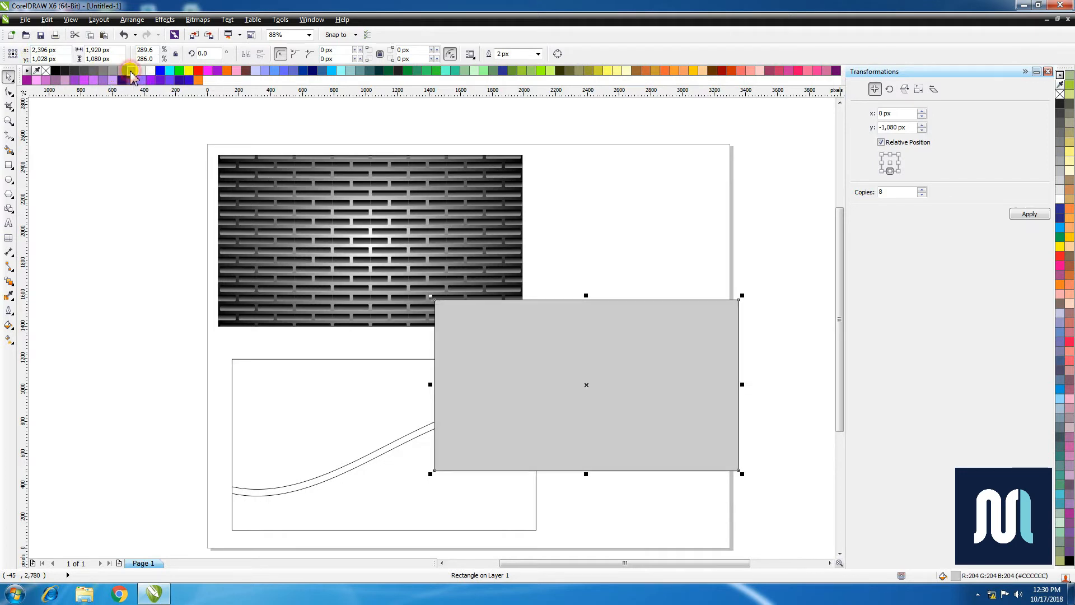
right_click(47, 73)
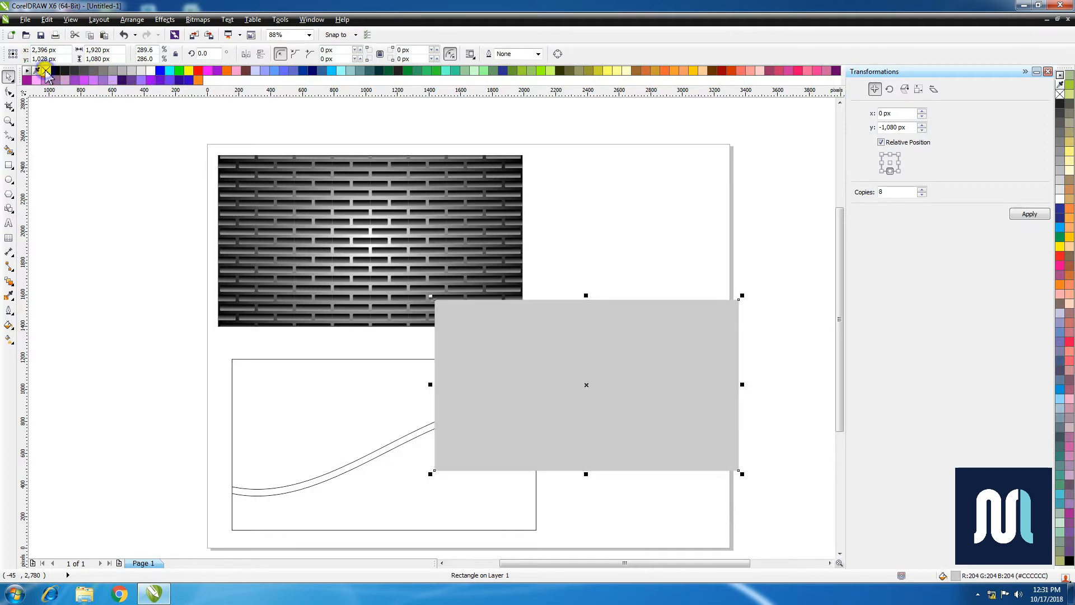
click(197, 20)
click(207, 33)
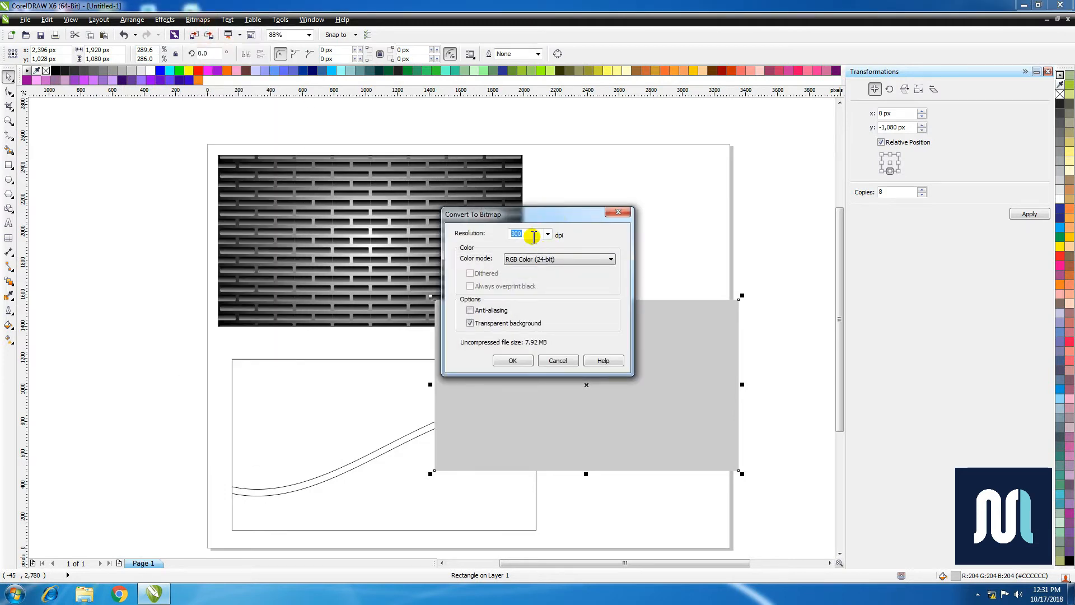
click(514, 360)
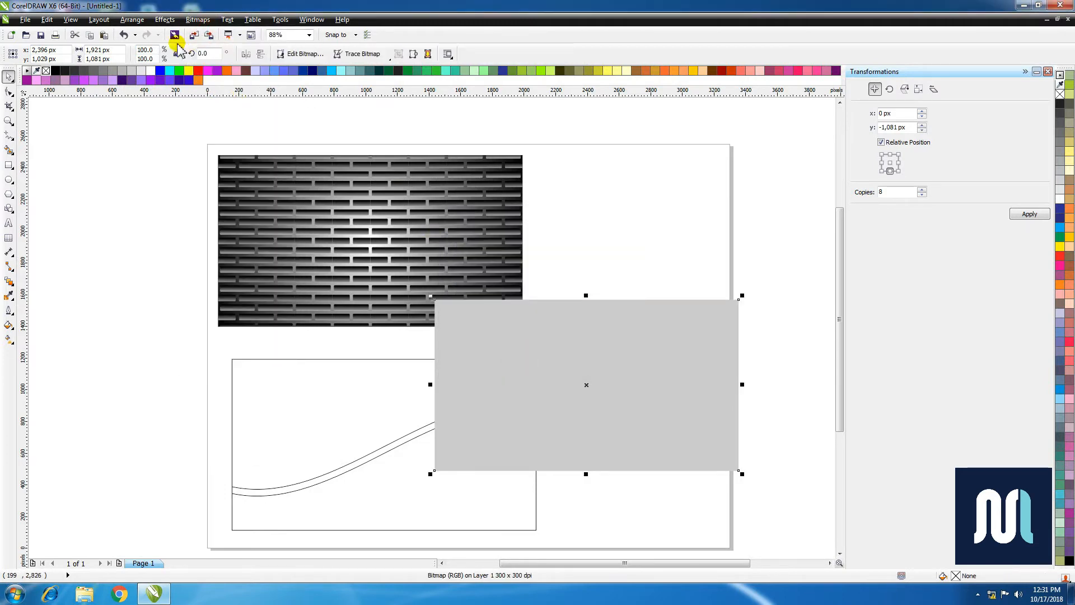
Step: Add Gaussian noise to the grey bitmap with level 100, density 100 and Intensity color mode
click(165, 20)
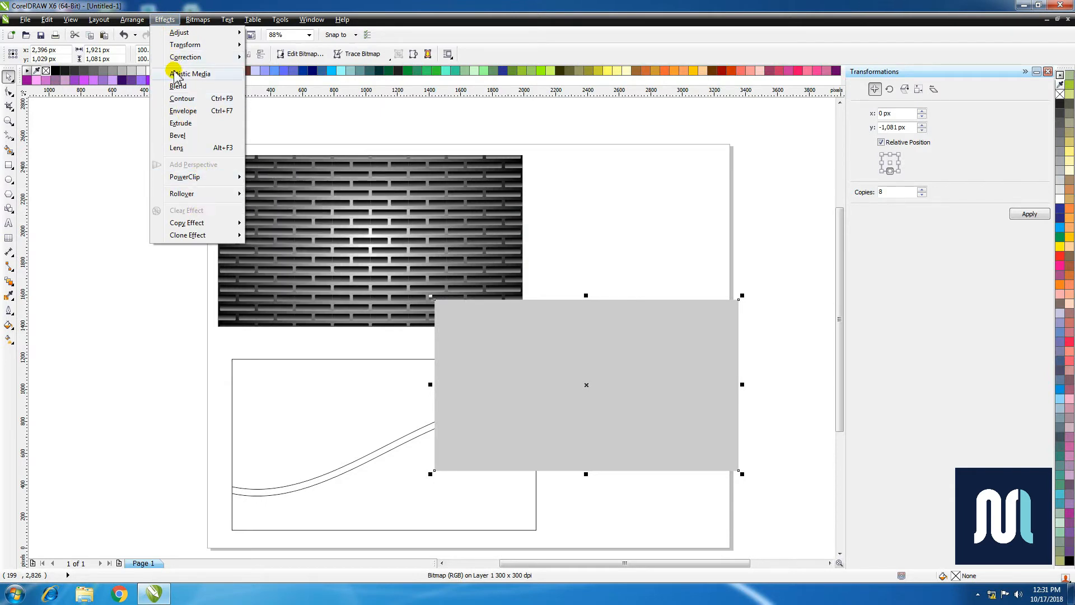
mouse_move(197, 19)
mouse_move(236, 338)
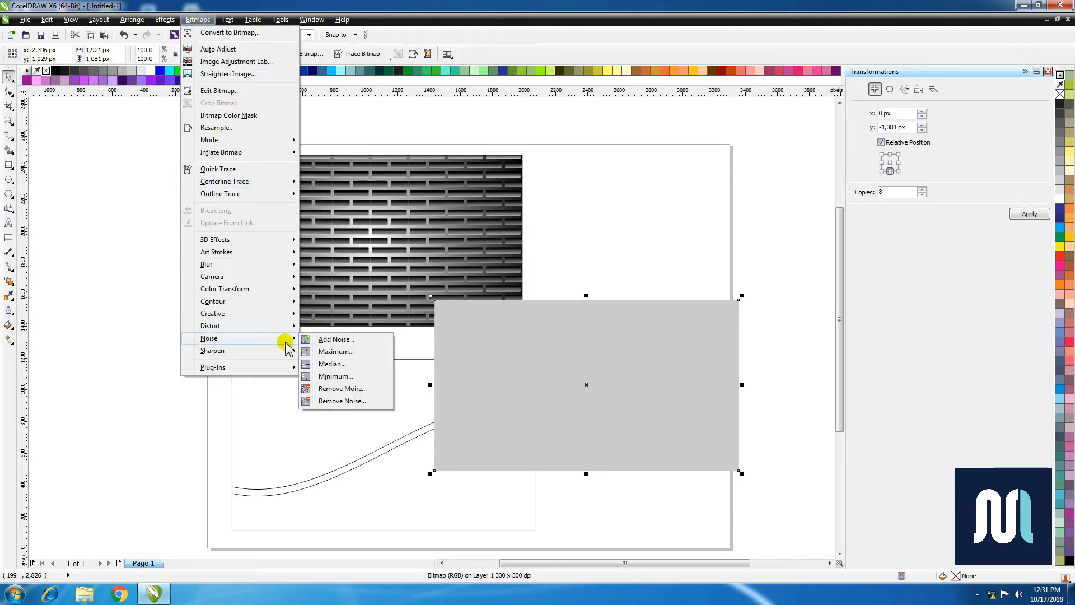
click(327, 339)
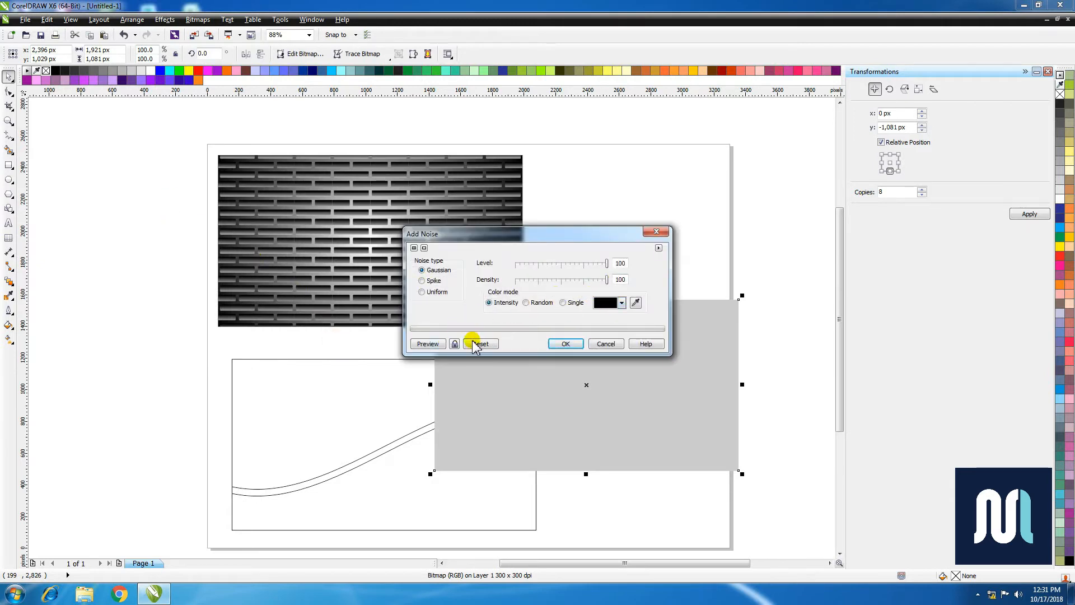
click(429, 344)
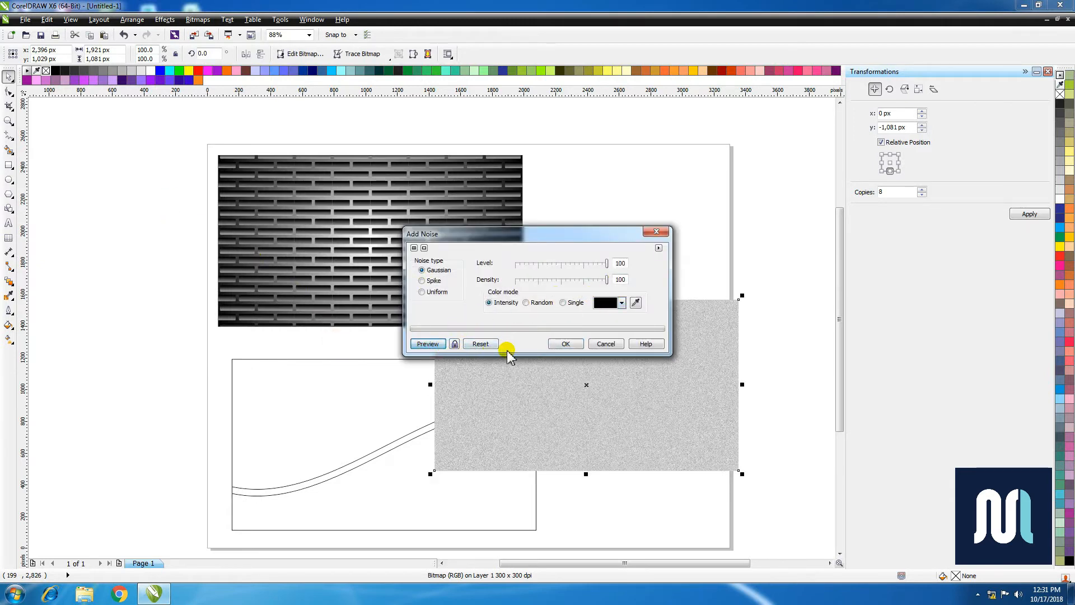
click(566, 344)
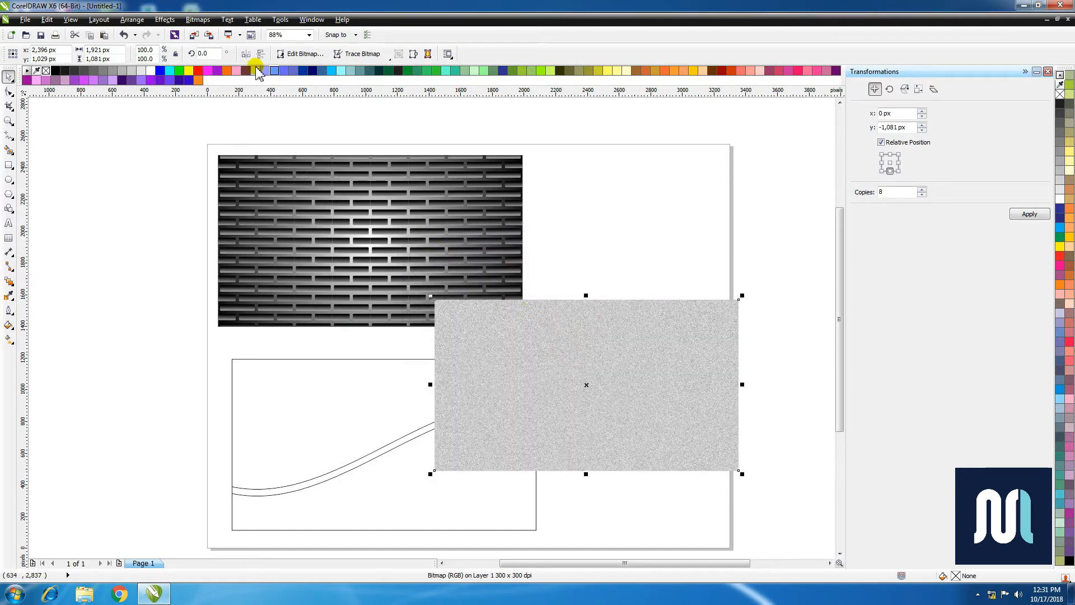
Step: Apply a Motion Blur of 49 pixels in direction 180 to the noisy bitmap
click(200, 20)
mouse_move(249, 265)
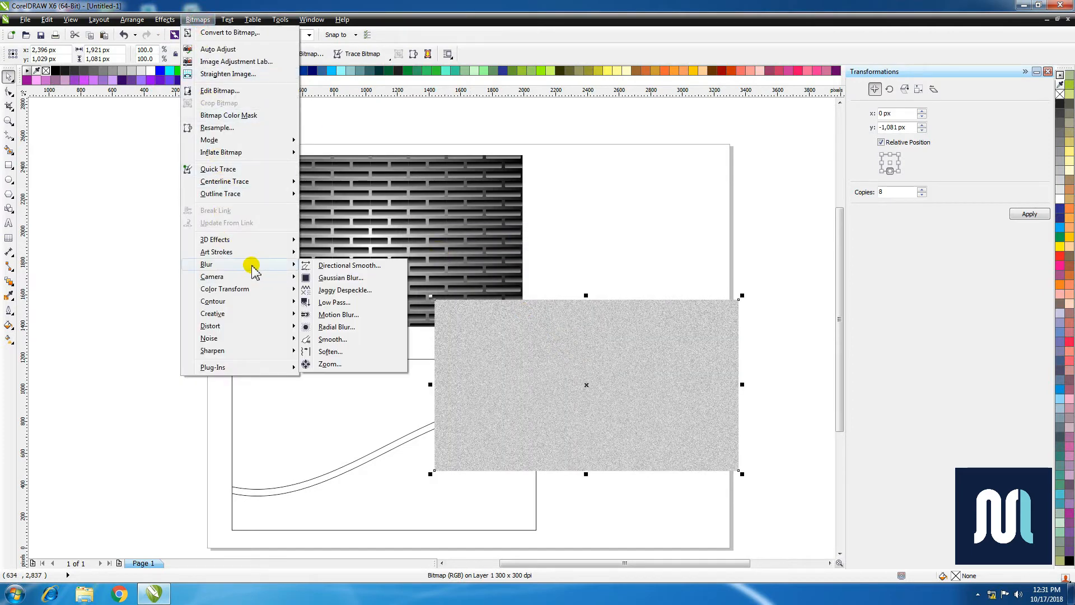
click(342, 316)
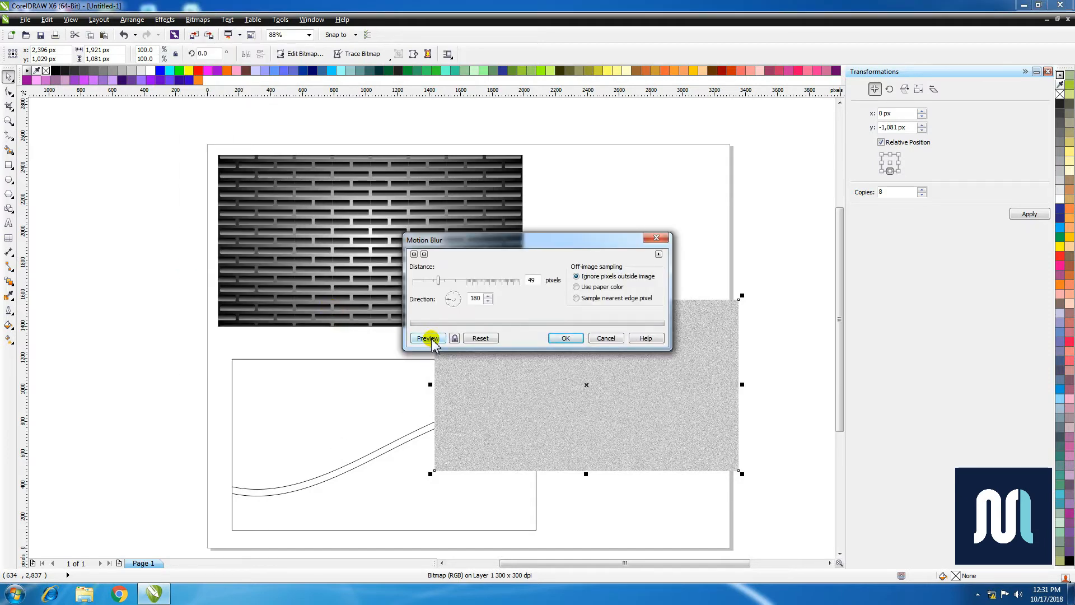
click(566, 339)
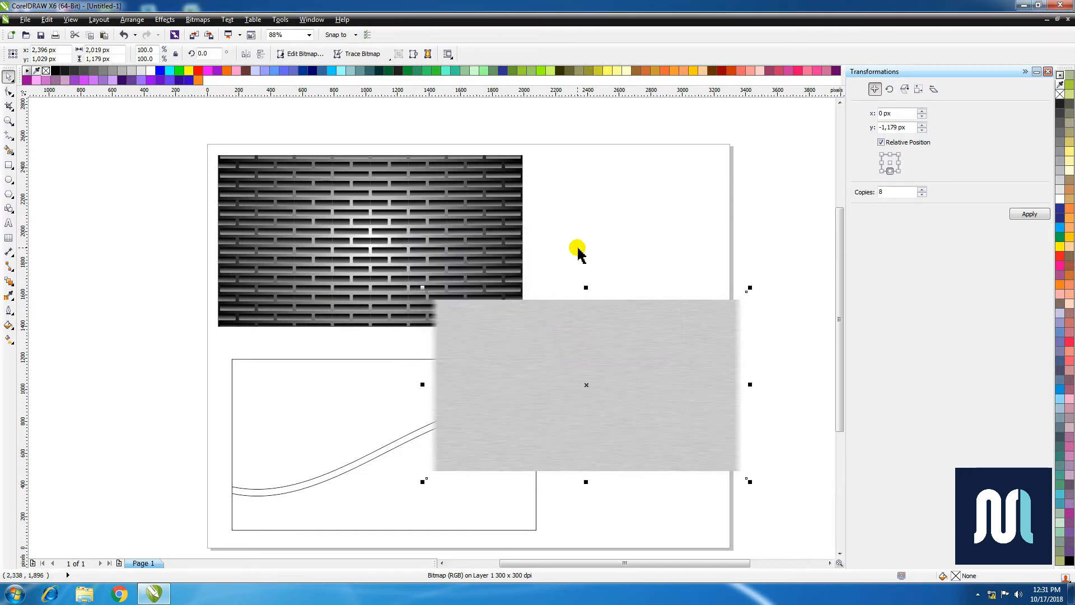
Step: Duplicate the lower rectangle up and to the right, and PowerClip the brushed bitmap inside the copy
click(576, 248)
drag(394, 371, 629, 238)
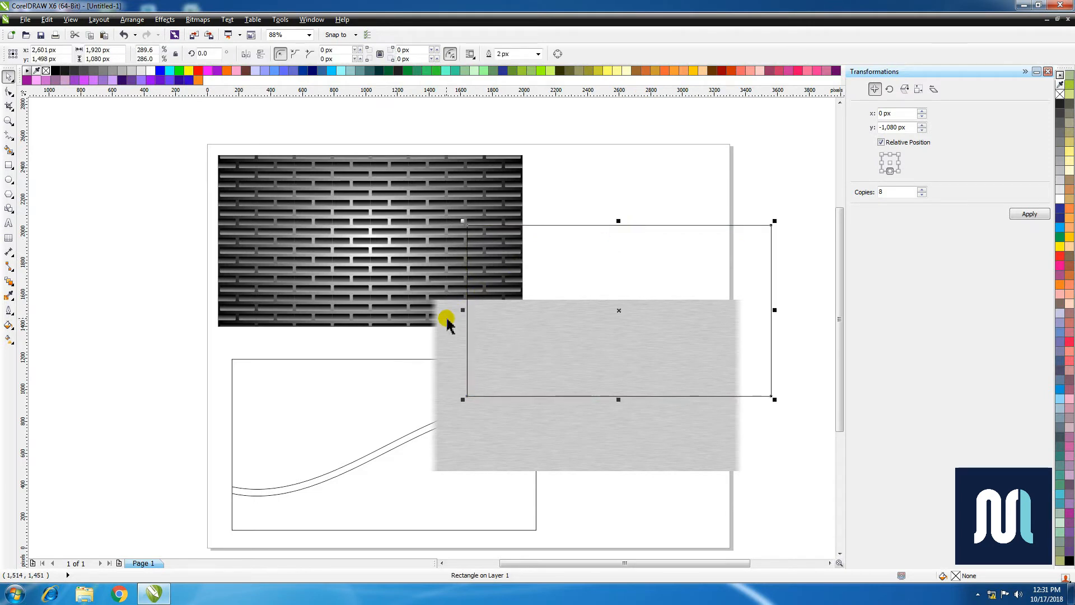
click(446, 345)
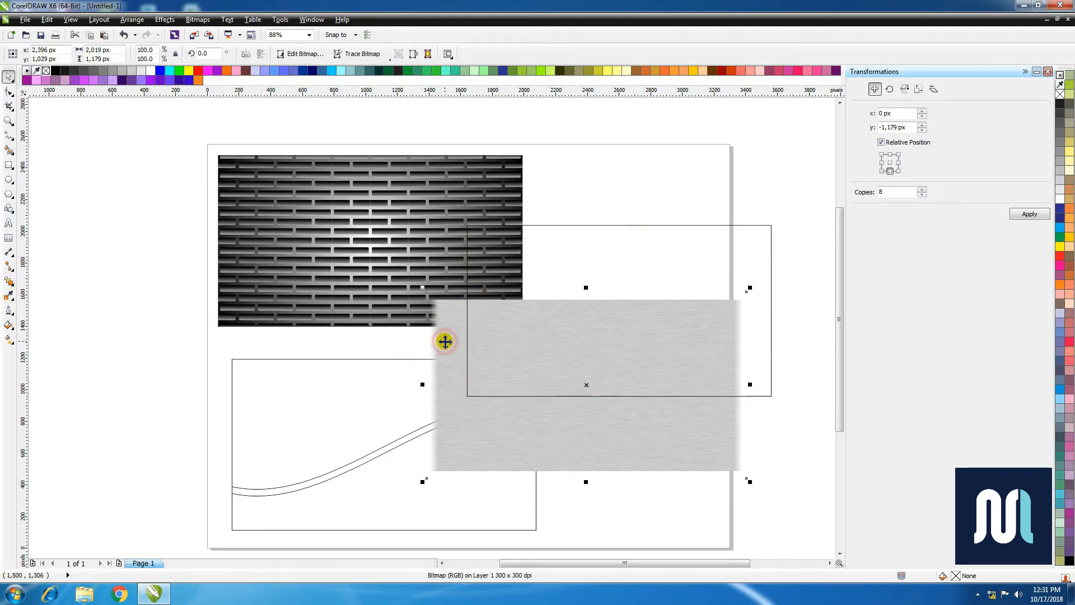
click(173, 21)
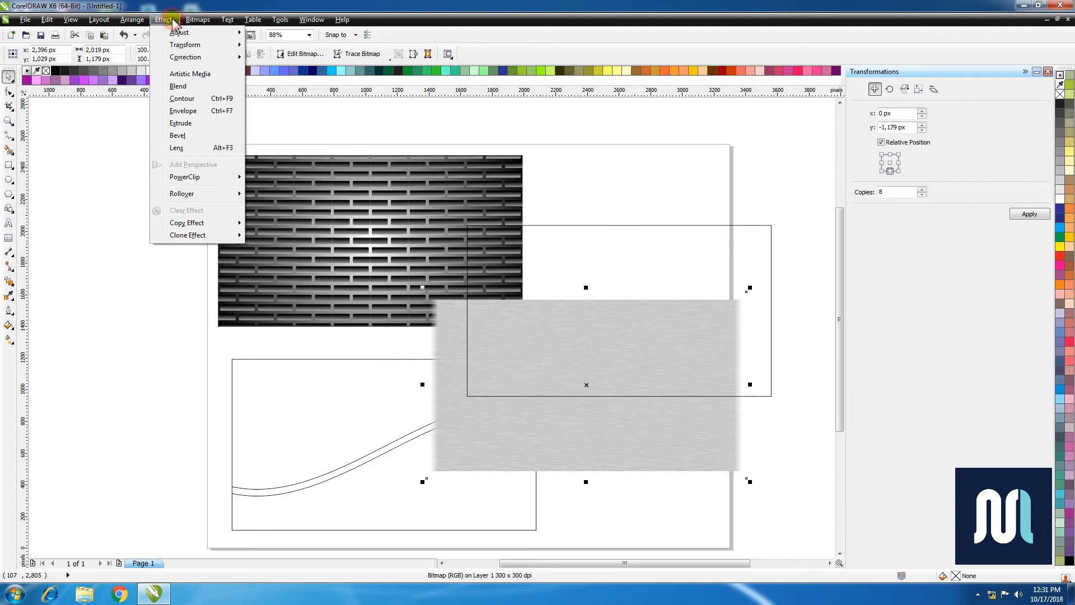
click(218, 175)
click(293, 178)
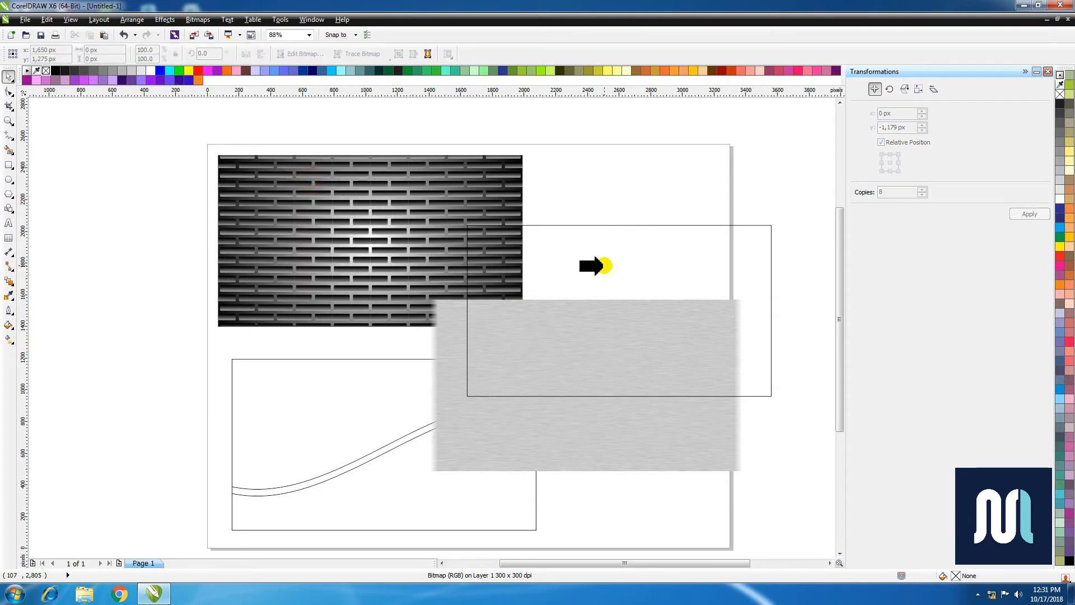
click(595, 265)
Step: Edit the PowerClip so the brushed texture, scaled to 105%, covers the whole frame, and remove the frame's outline
right_click(552, 337)
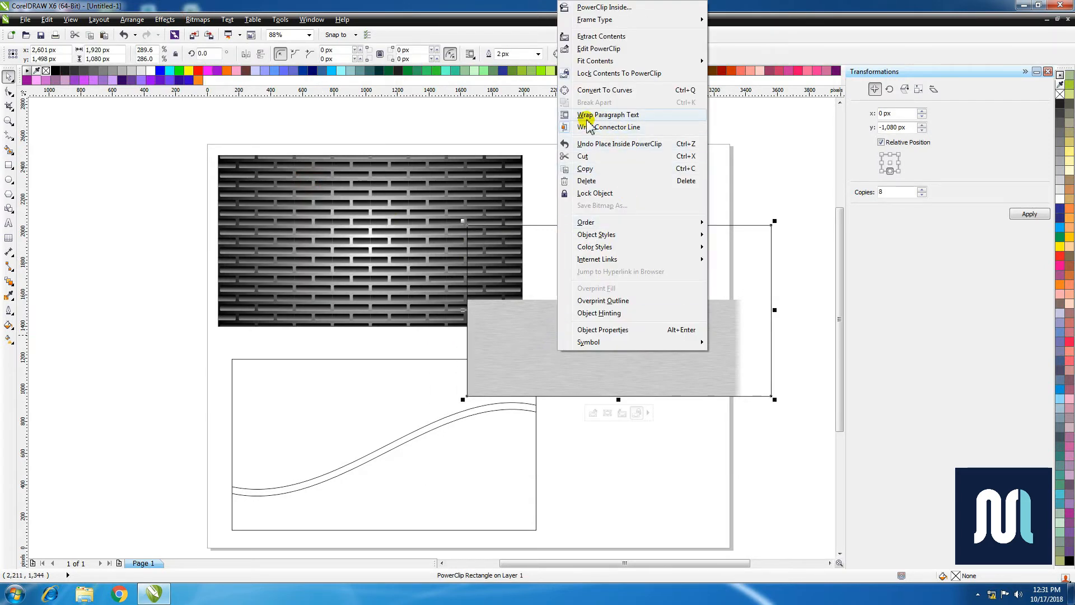
click(615, 48)
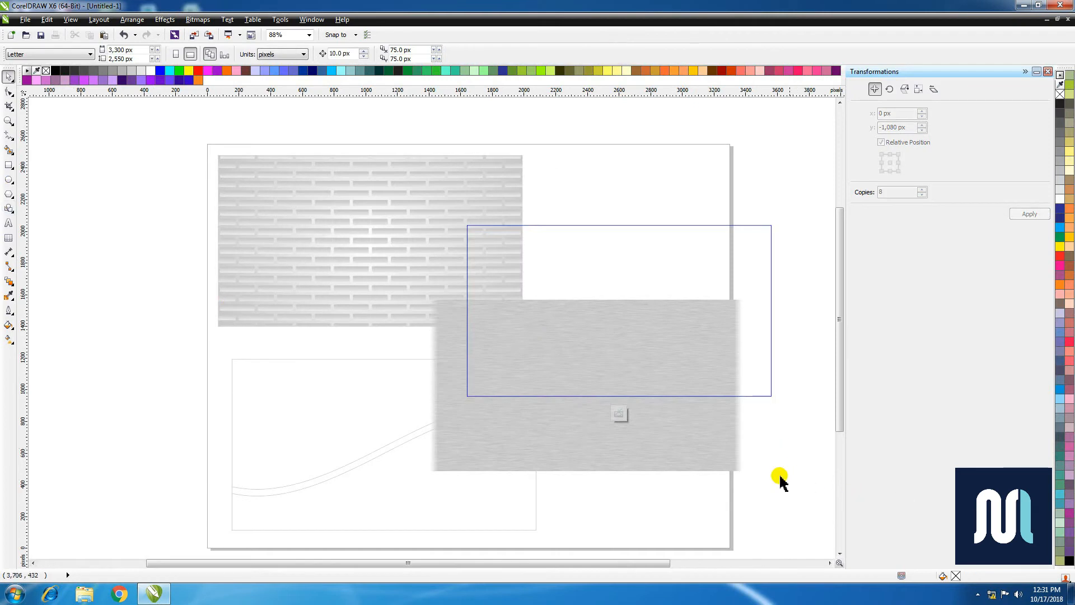
drag(700, 463, 730, 386)
drag(784, 410, 789, 413)
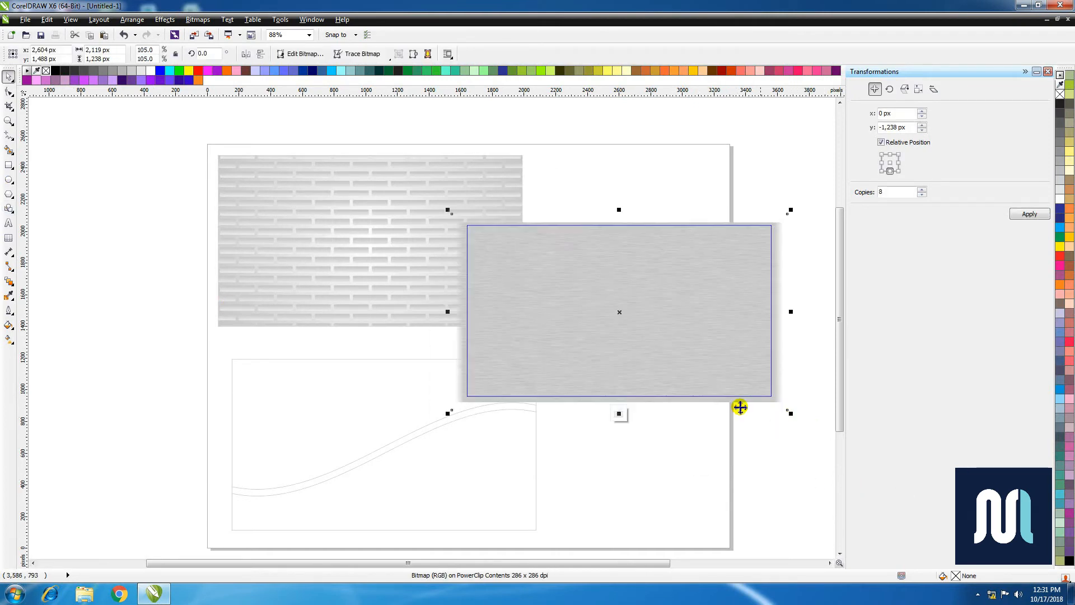
click(621, 414)
click(632, 433)
click(575, 271)
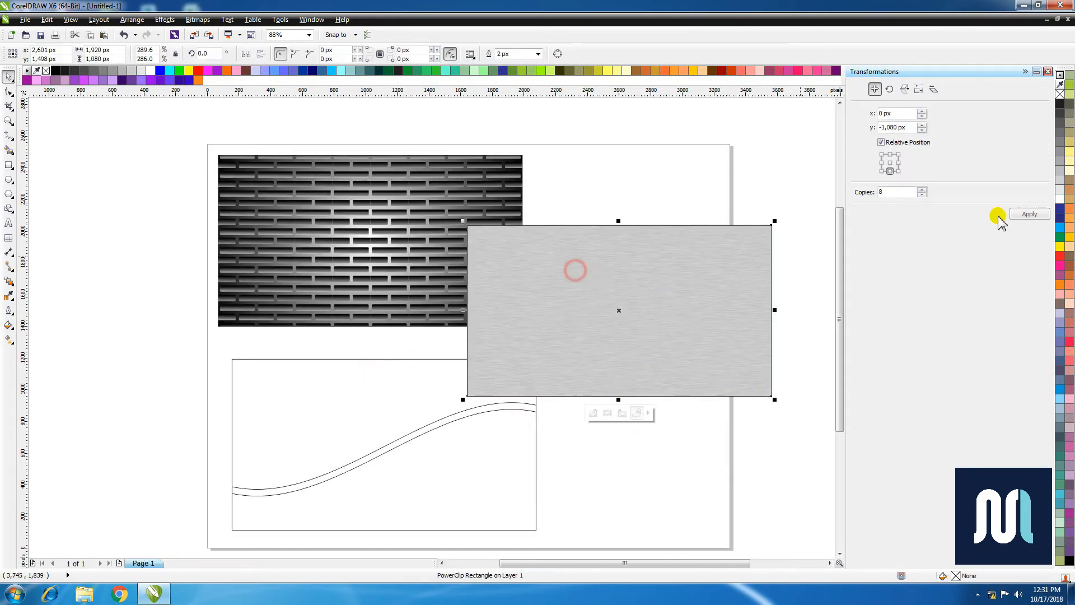
Step: Place another copy of the lower rectangle up and to the right and give it a linear fountain fill with a white start
drag(269, 380, 458, 298)
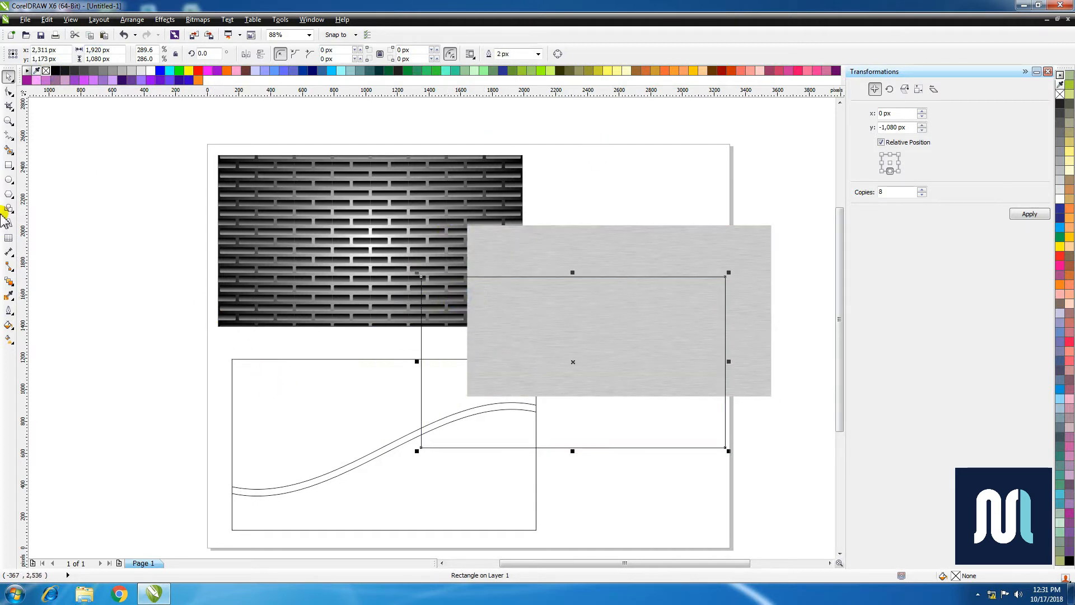
click(9, 338)
click(66, 54)
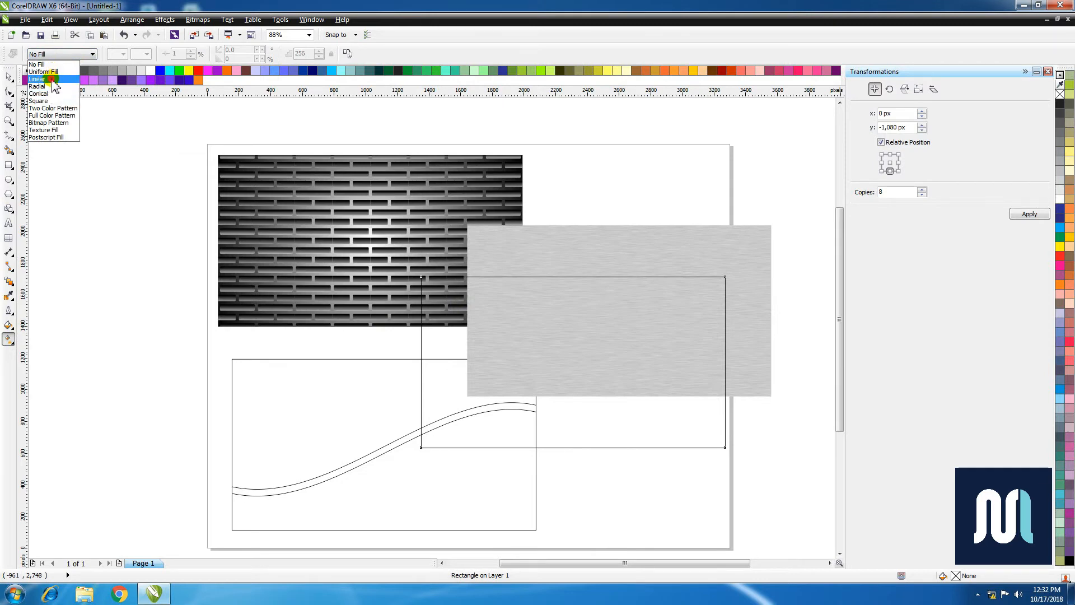
click(38, 79)
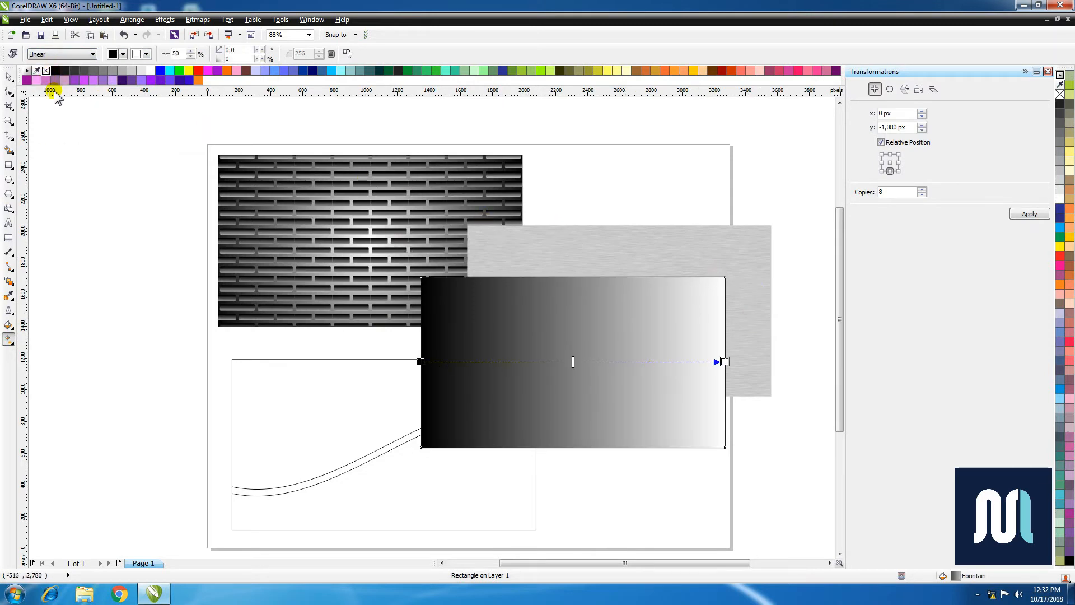
click(150, 69)
drag(422, 363, 421, 362)
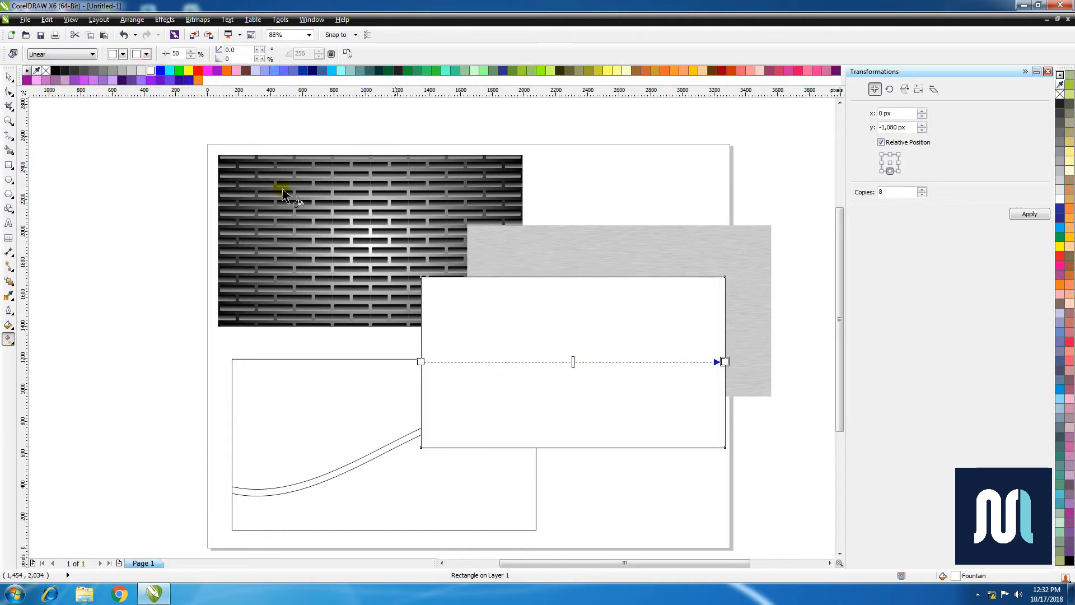
Step: Add a medium grey stop at 13% to the linear gradient, followed by a black stop and a white stop
click(112, 70)
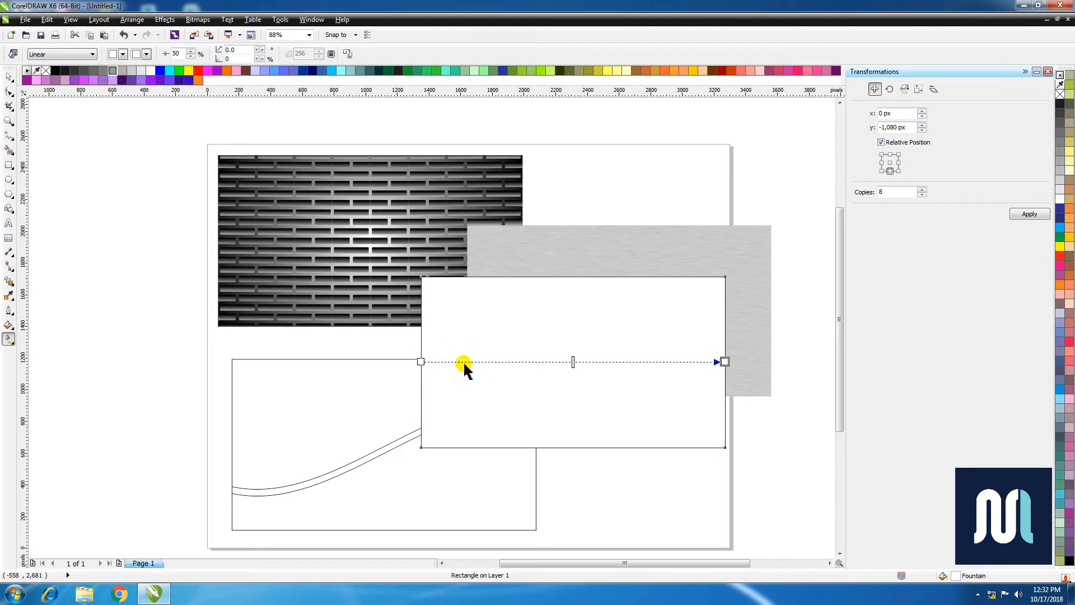
drag(462, 363, 460, 362)
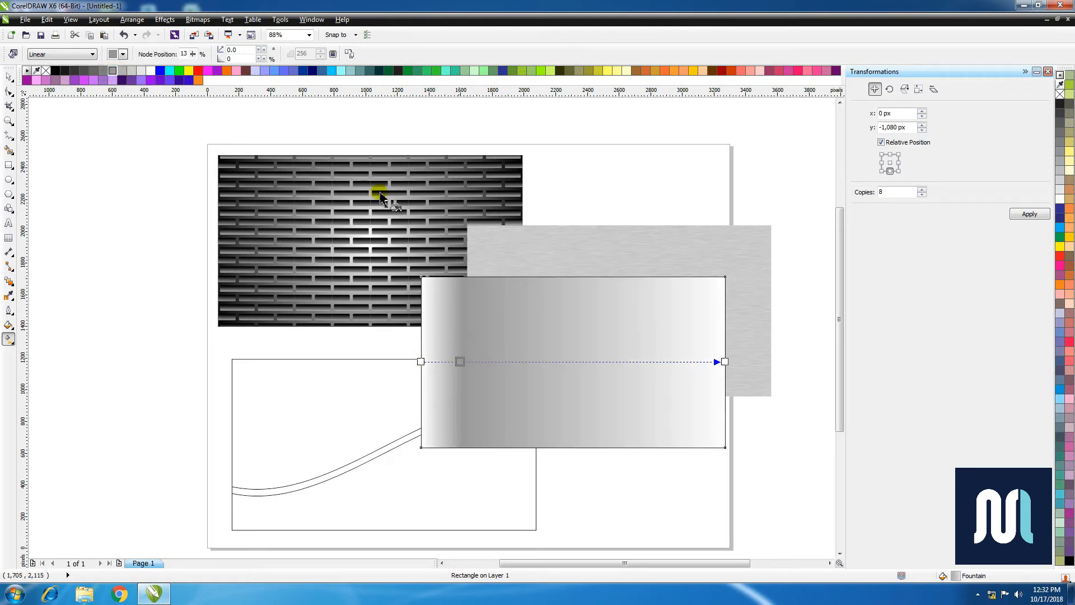
double_click(485, 361)
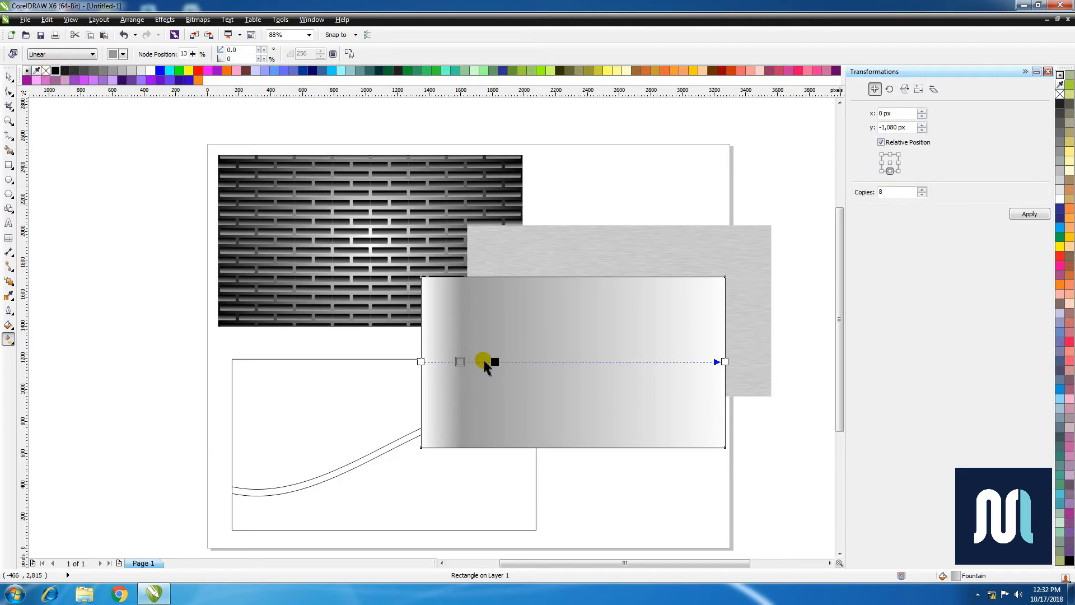
drag(499, 365, 497, 362)
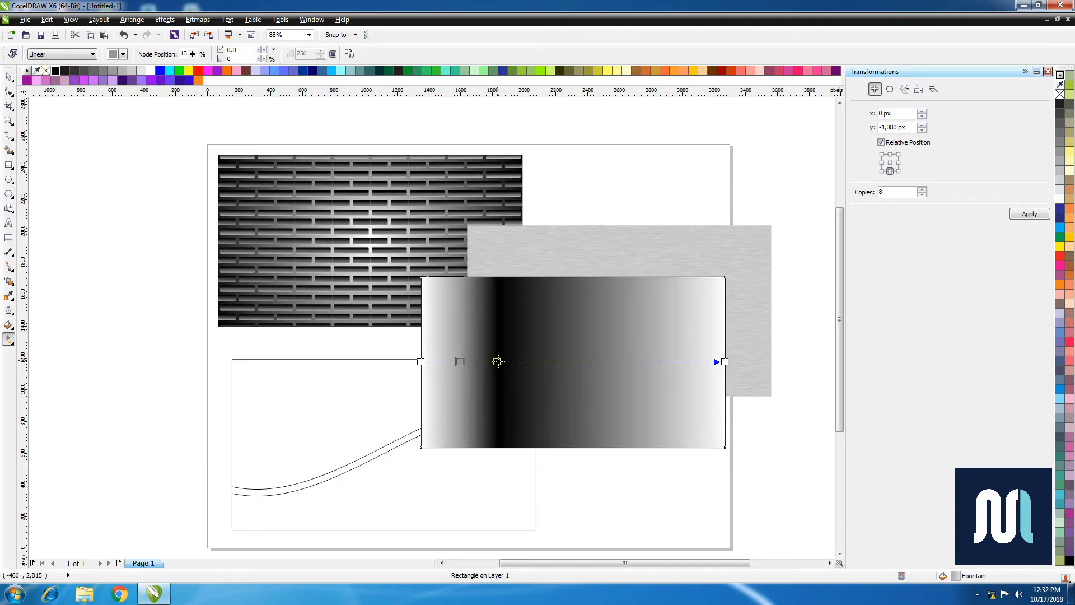
drag(152, 73, 549, 361)
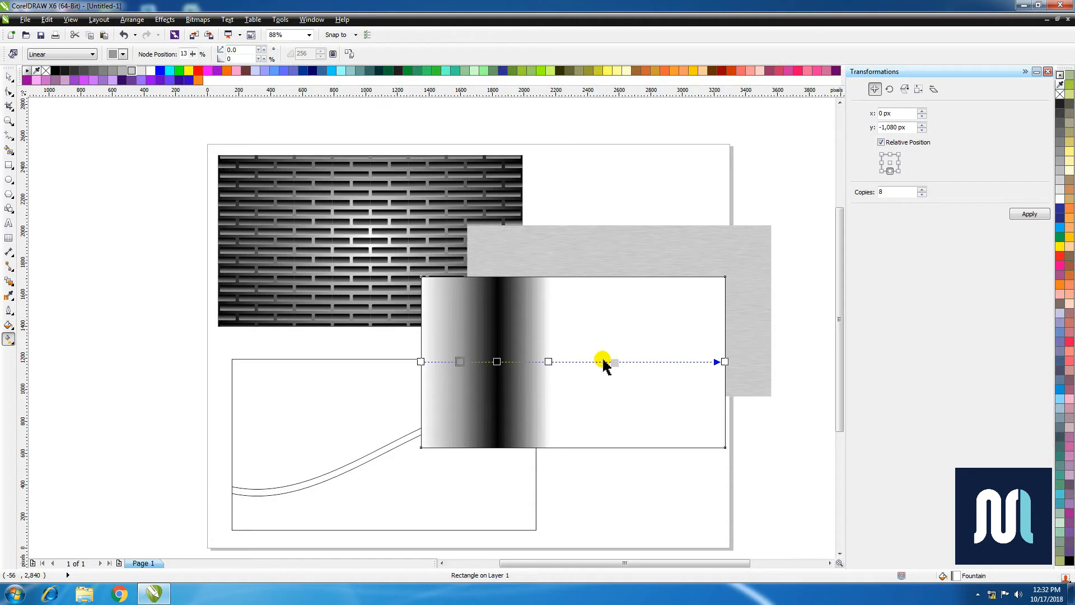
Step: Add a light grey stop, make the gradient's end black, and shift the black stop toward the middle and the white stop to 62%
drag(603, 363, 600, 362)
drag(57, 70, 725, 361)
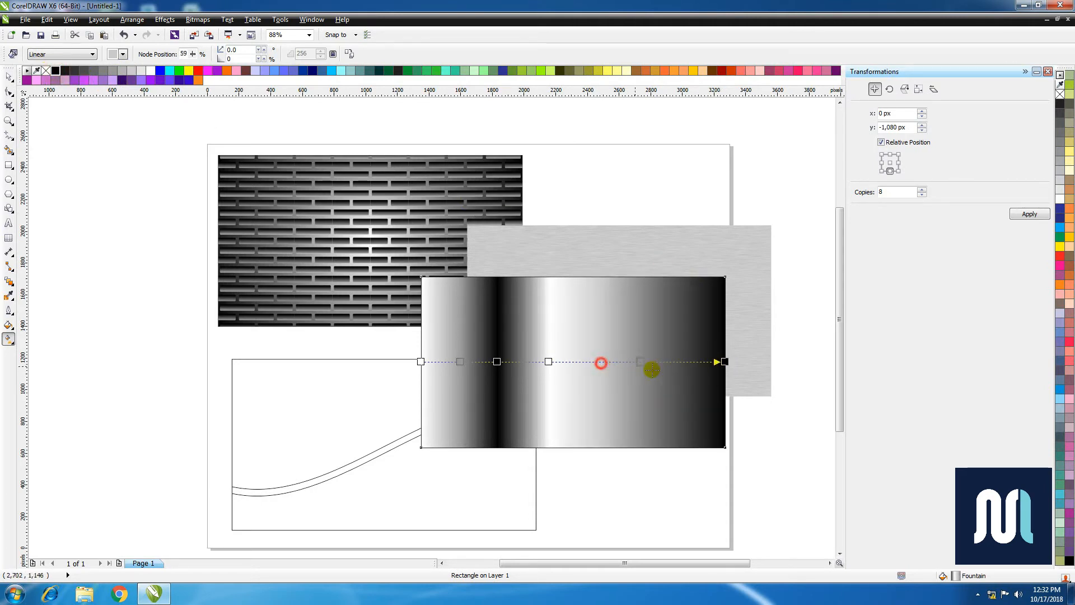
drag(652, 369, 653, 364)
drag(549, 361, 610, 362)
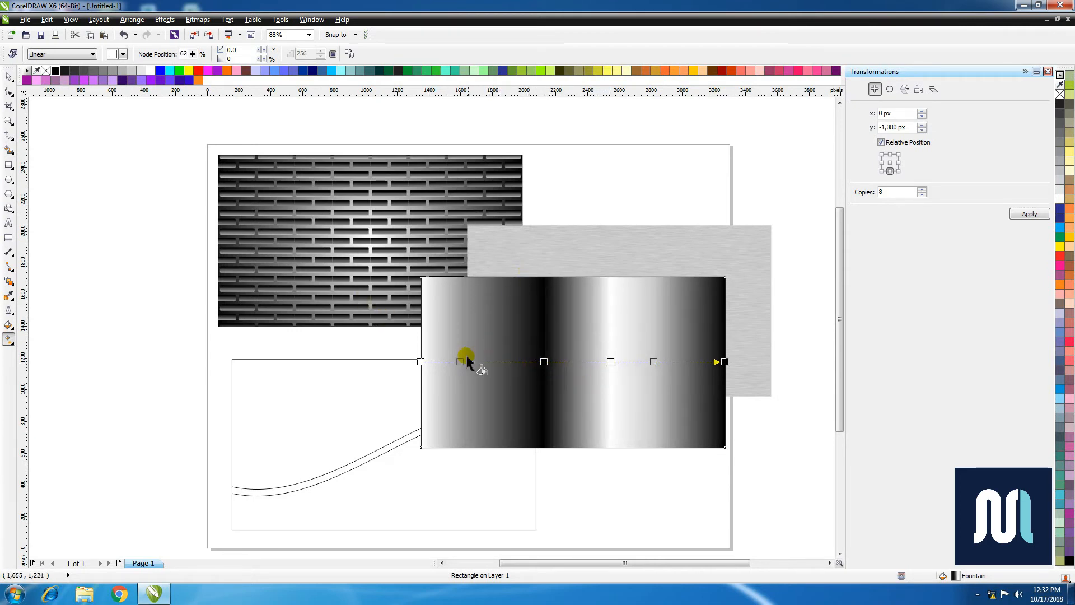
key(Delete)
key(space)
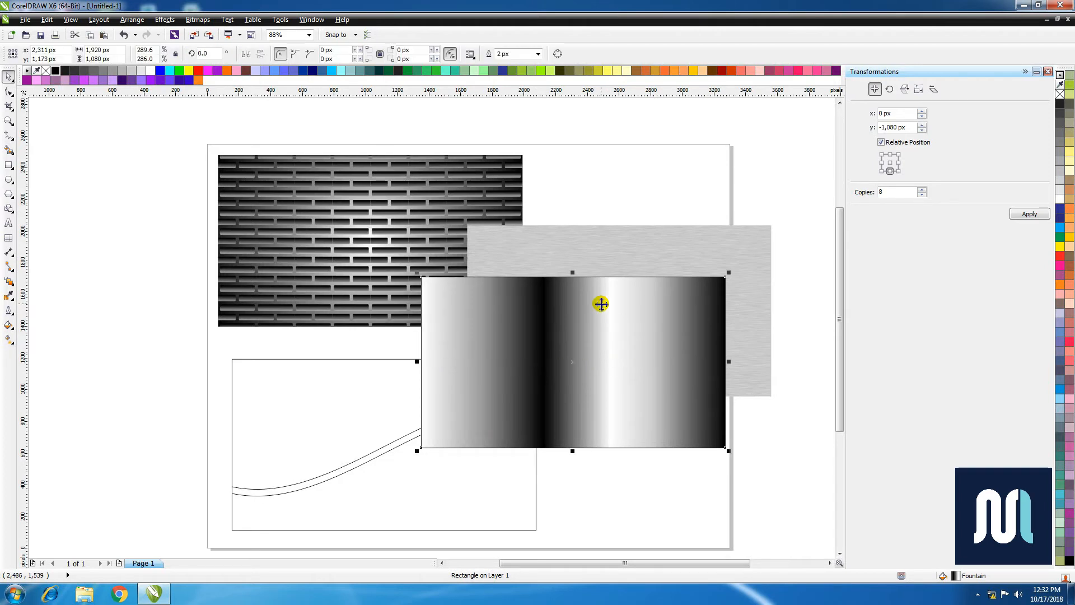
Step: Remove the gradient rectangle's outline and center it exactly over the brushed texture rectangle
right_click(601, 304)
click(408, 6)
right_click(46, 70)
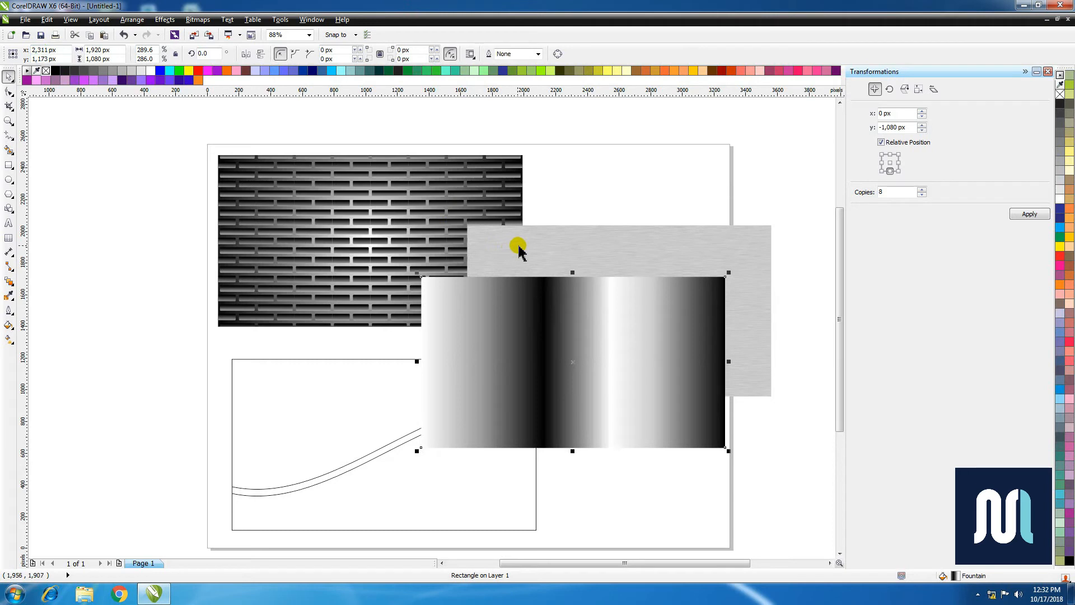
shift+click(518, 246)
key(e)
key(c)
click(589, 193)
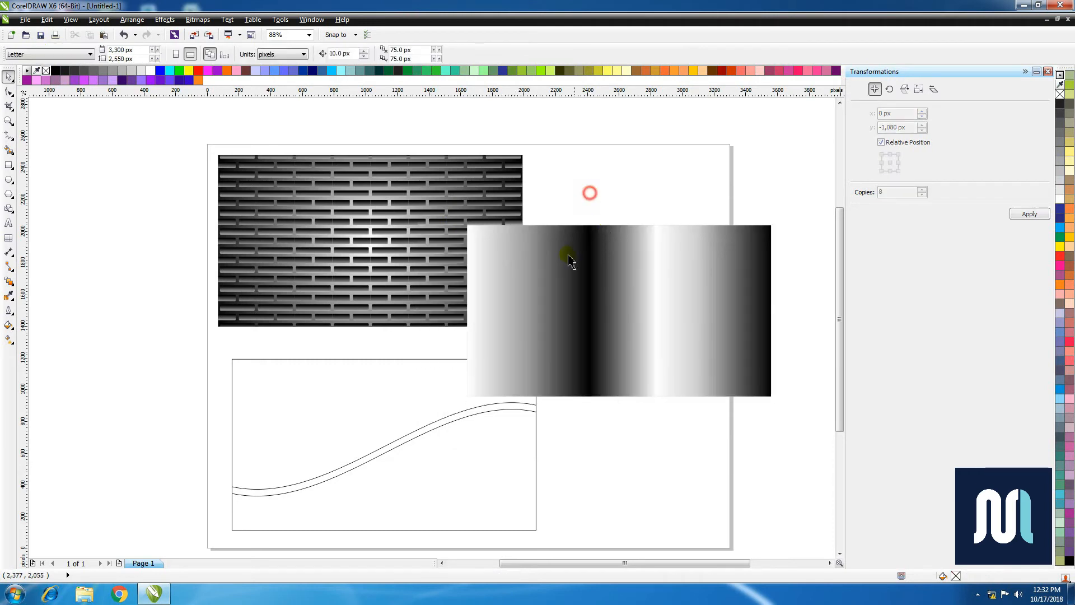
Step: Apply a uniform transparency in Multiply mode at 31 to the gradient rectangle over the brushed texture
click(568, 258)
click(10, 282)
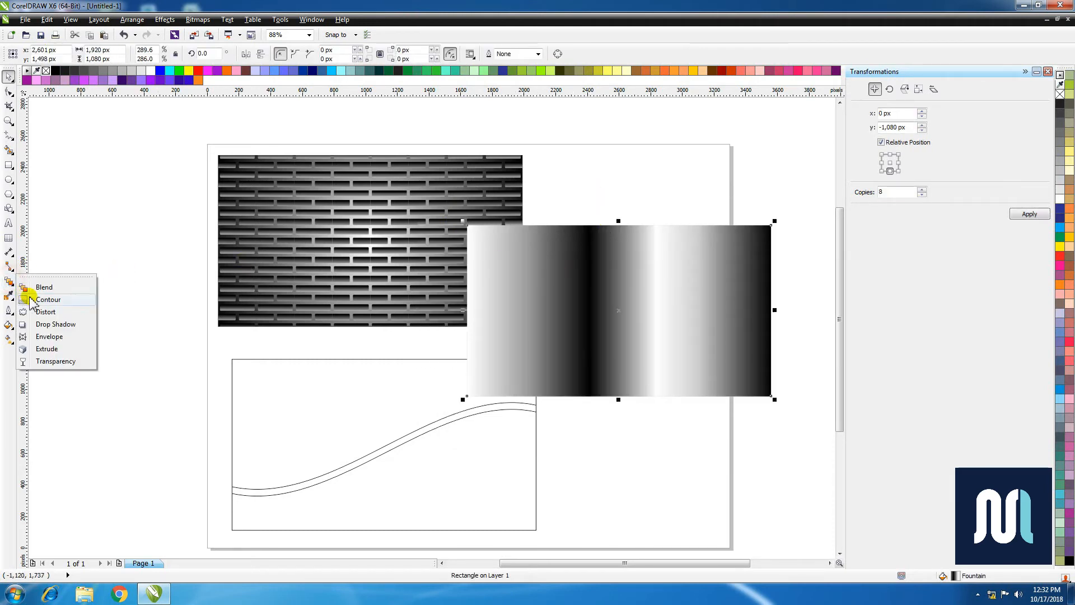
click(66, 360)
click(56, 54)
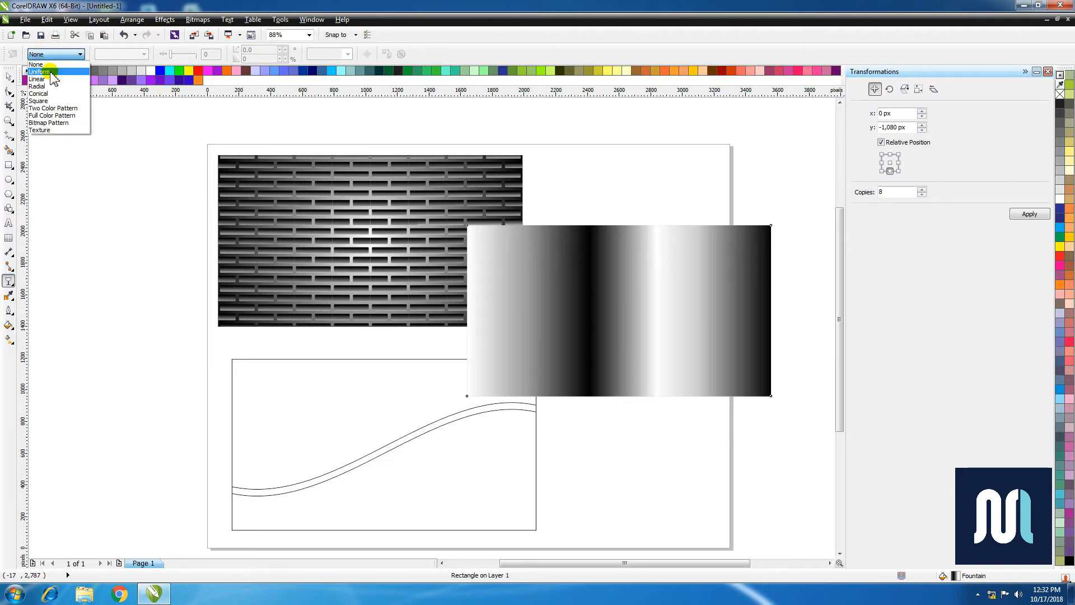
click(53, 72)
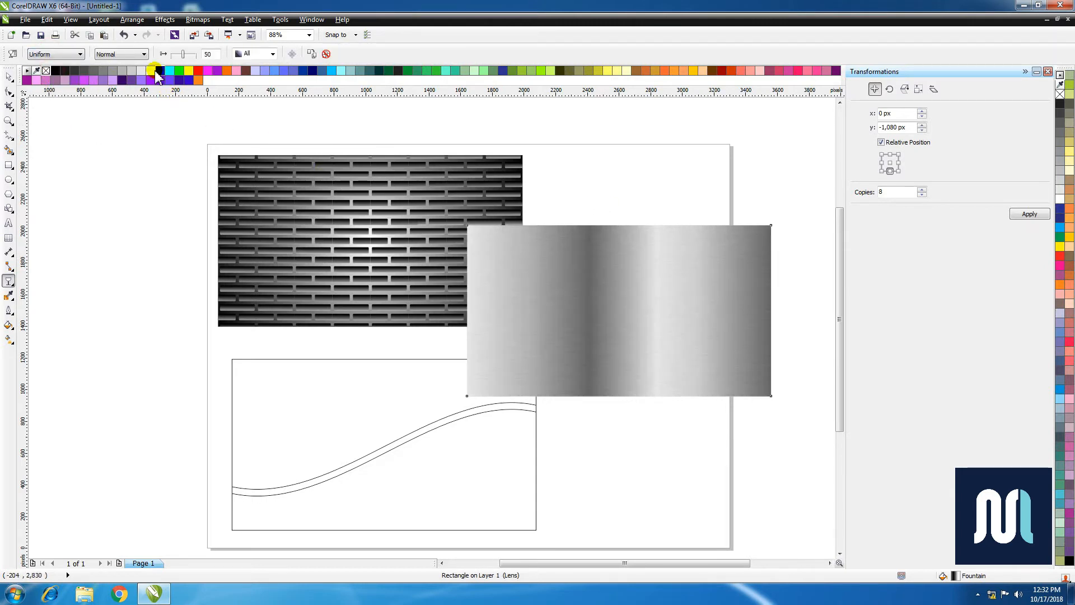
click(124, 54)
click(120, 93)
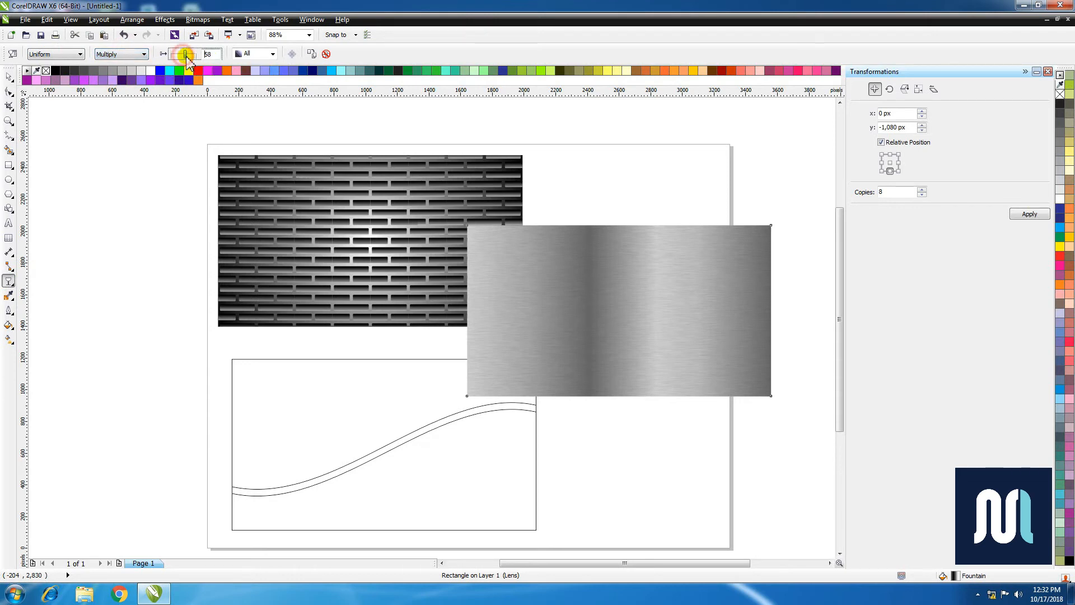
drag(189, 55, 179, 57)
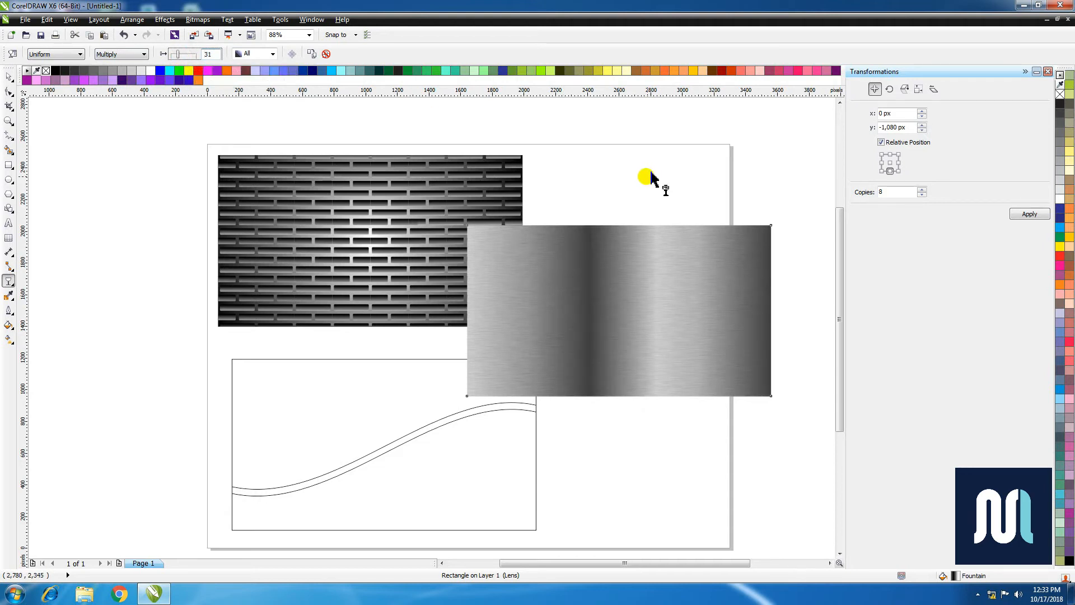
Step: Group the transparent gradient rectangle with the brushed texture rectangle beneath it
click(10, 76)
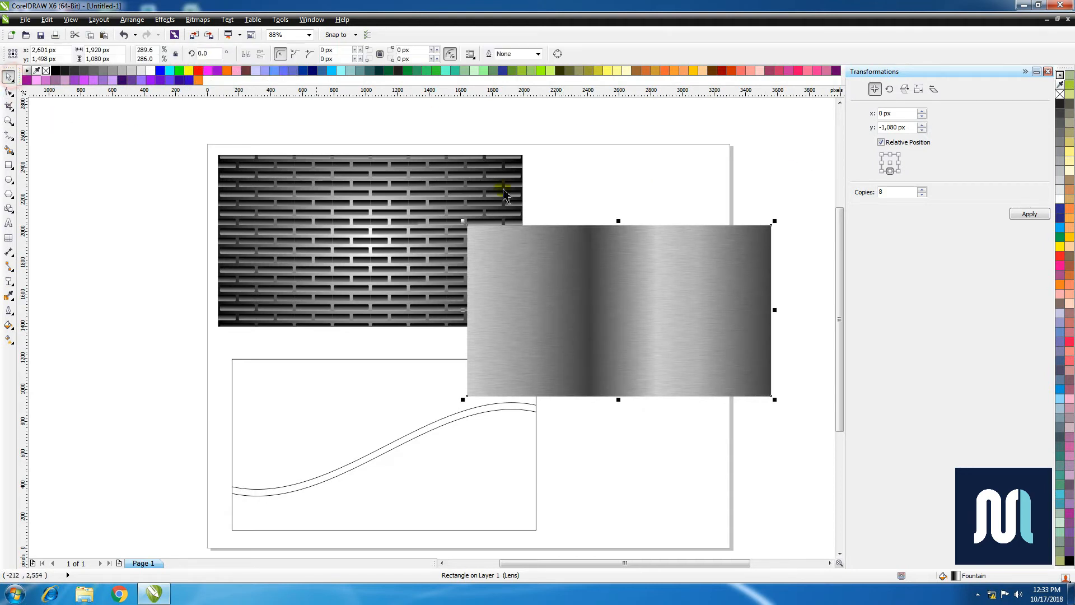
click(576, 184)
drag(616, 215, 647, 275)
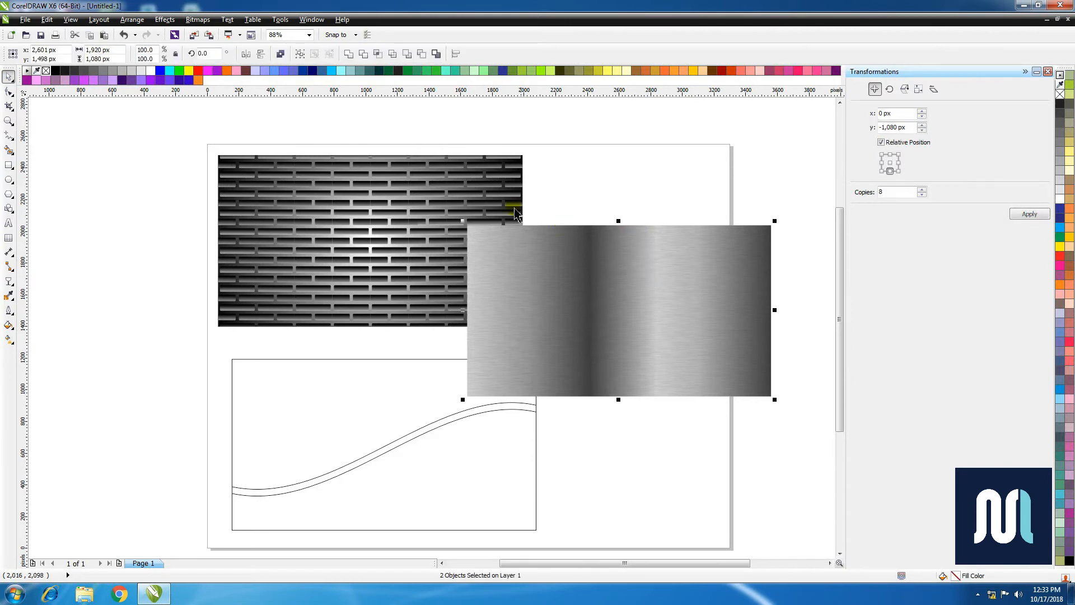
key(z)
drag(450, 201, 547, 256)
right_click(546, 248)
key(space)
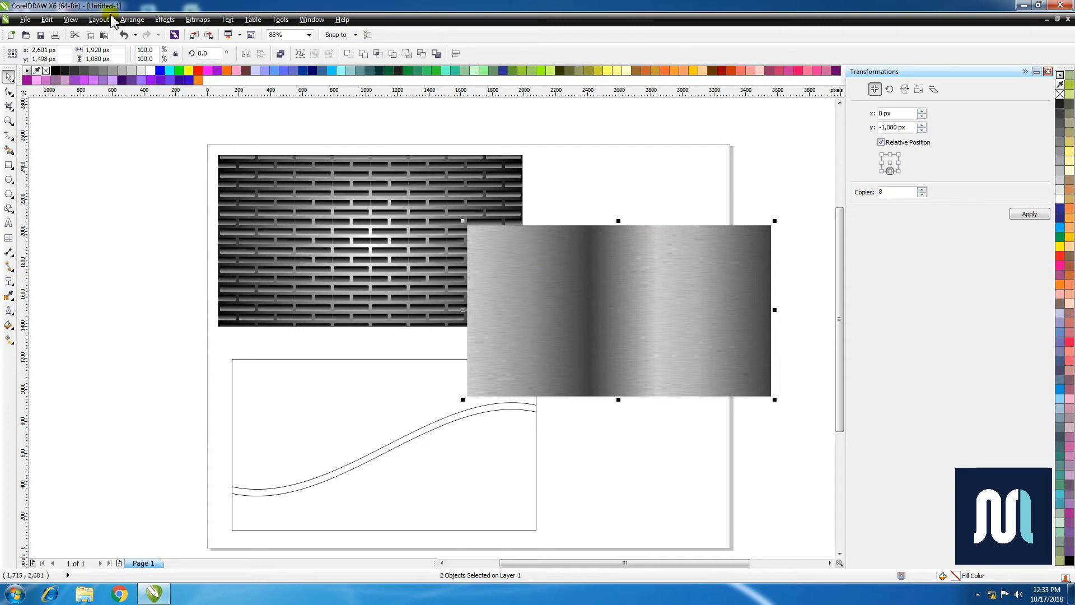
click(132, 20)
click(146, 90)
Step: Move the metal group away from the brick pattern and place a copy of it below
click(573, 185)
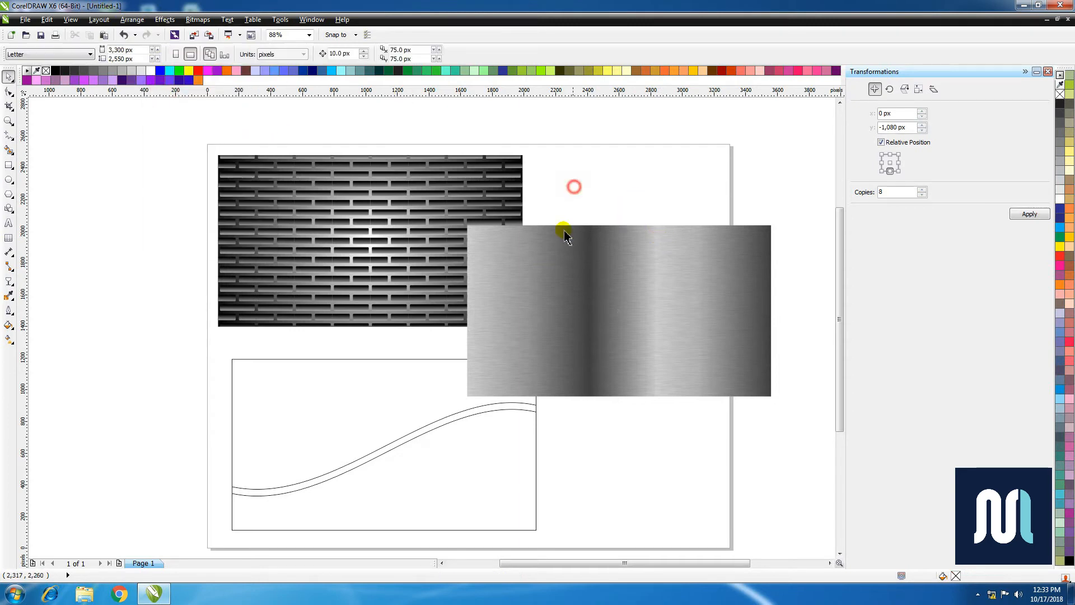
drag(624, 195, 622, 196)
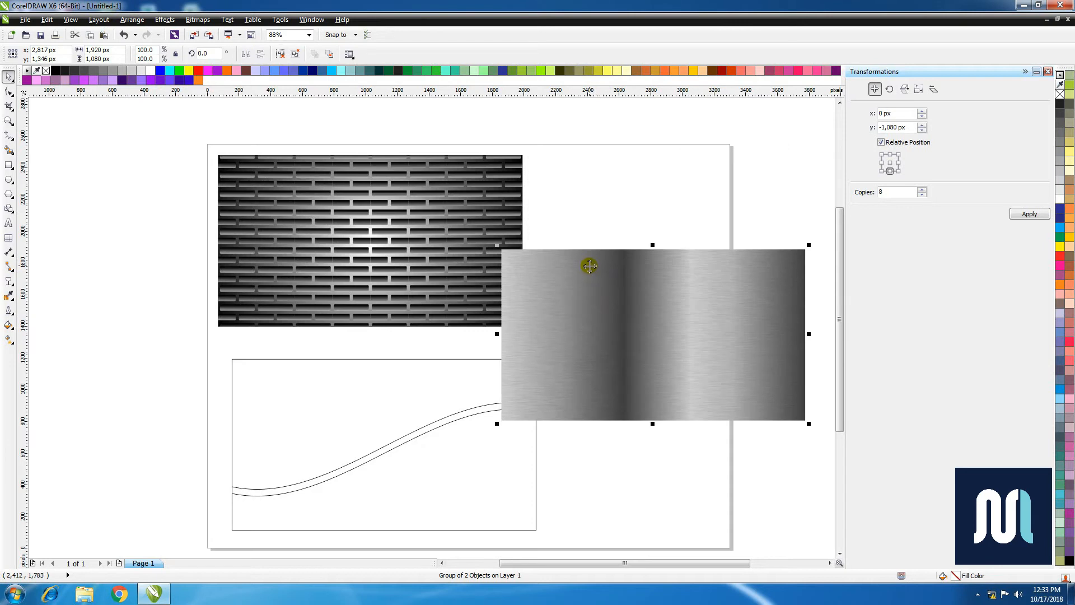
drag(676, 210, 648, 402)
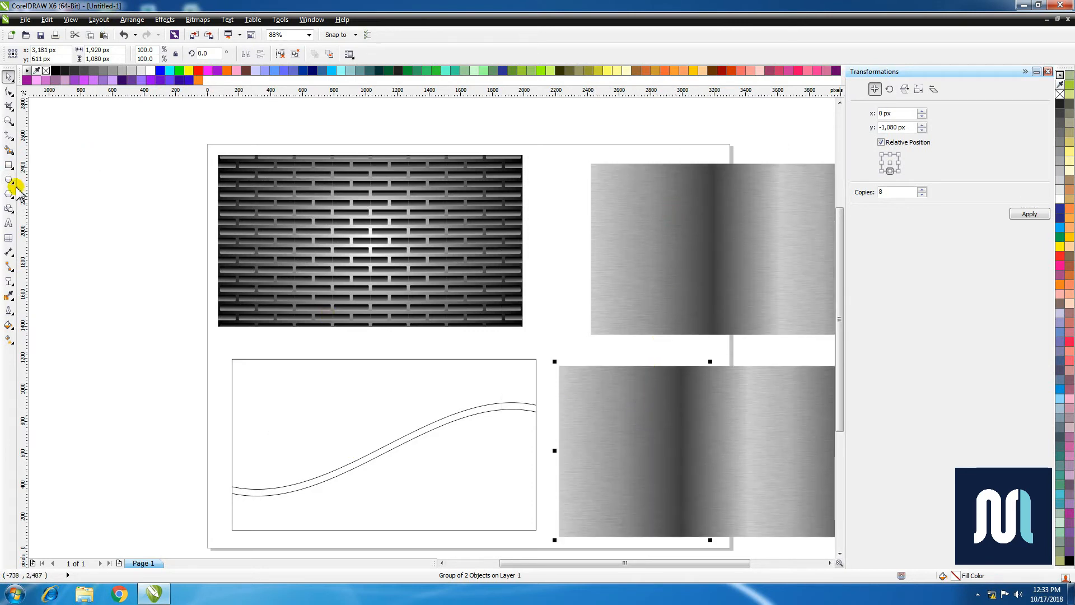
Step: Smart-fill the region below the wave and place a copy of that shape over the lower part of the brick pattern
click(9, 151)
click(469, 475)
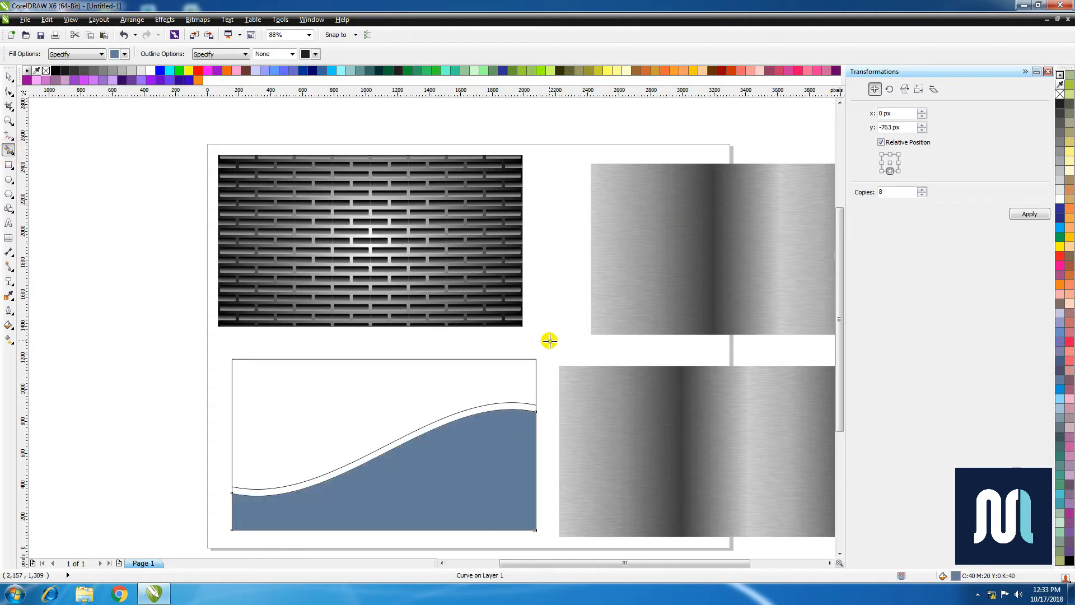
key(space)
drag(506, 450, 501, 267)
key(ctrl+z)
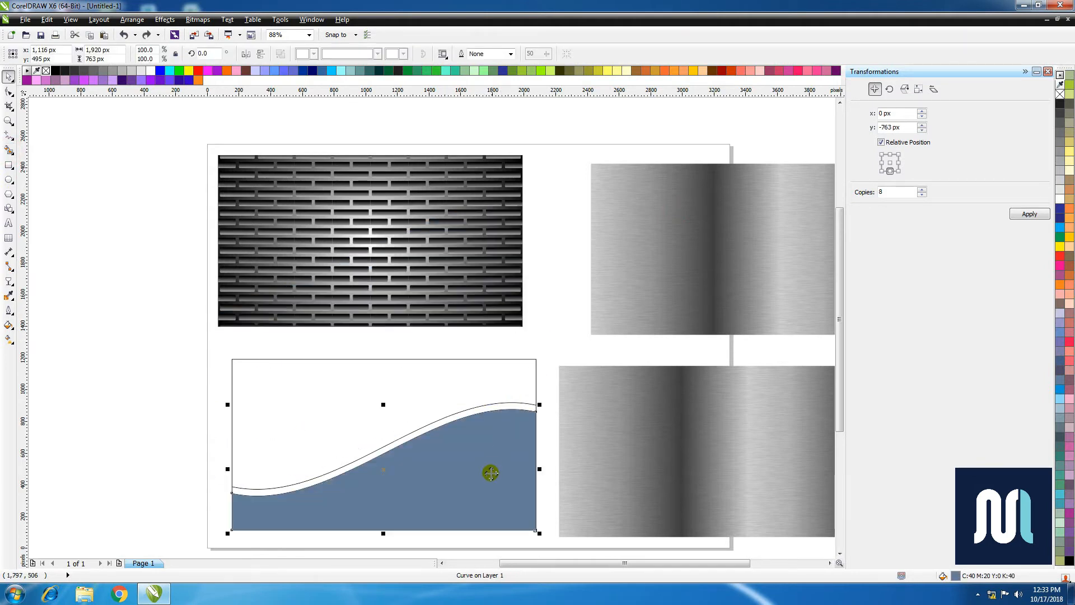
drag(490, 472, 477, 269)
right_click(477, 268)
Step: PowerClip the lower metal group inside the wave shape on the brick pattern
click(658, 385)
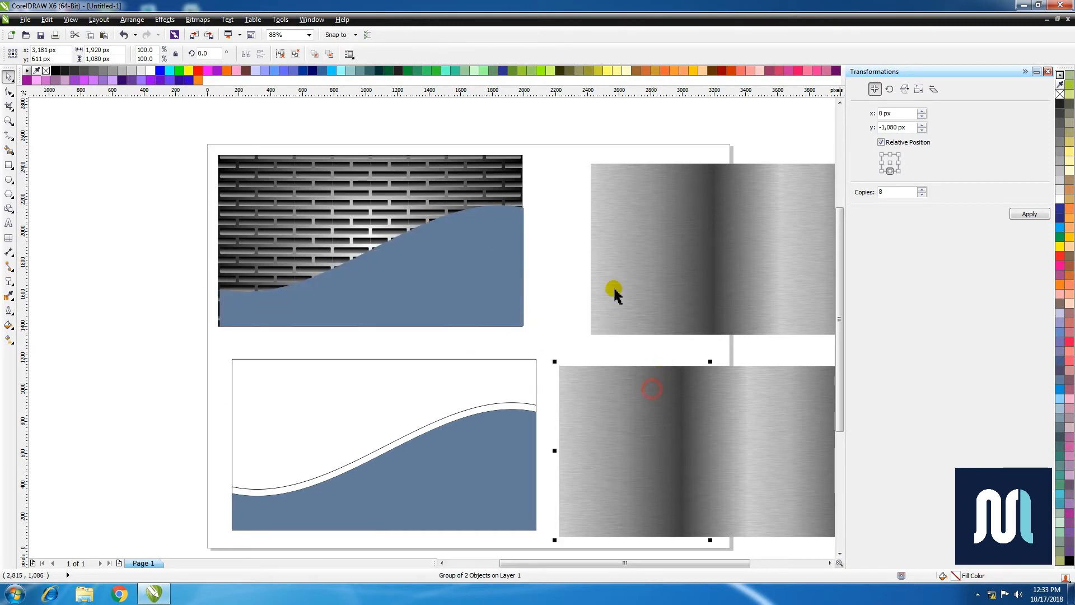
click(164, 19)
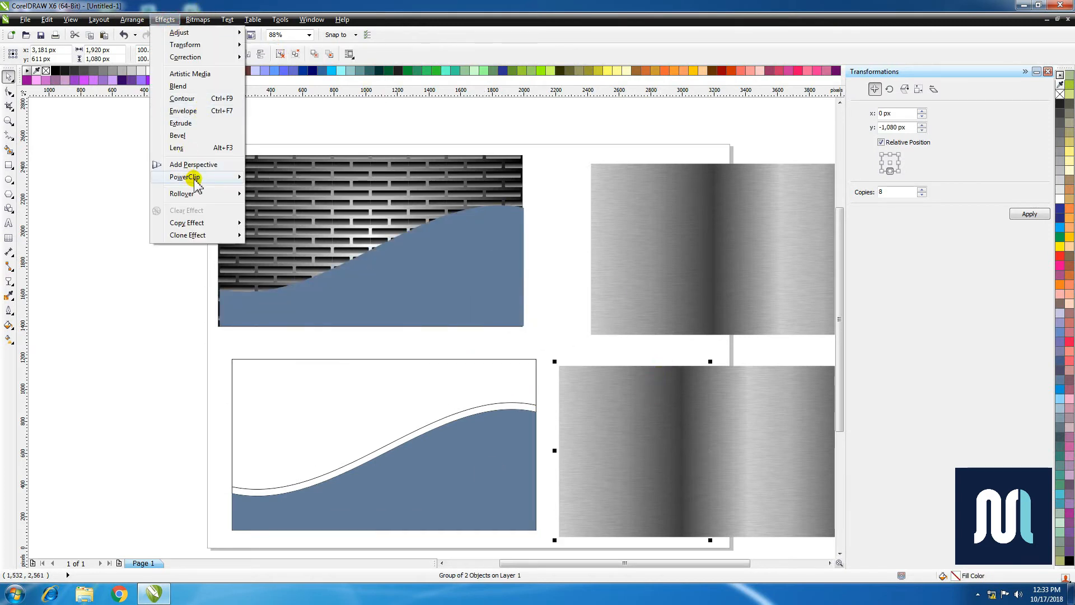
mouse_move(187, 177)
click(302, 177)
click(438, 262)
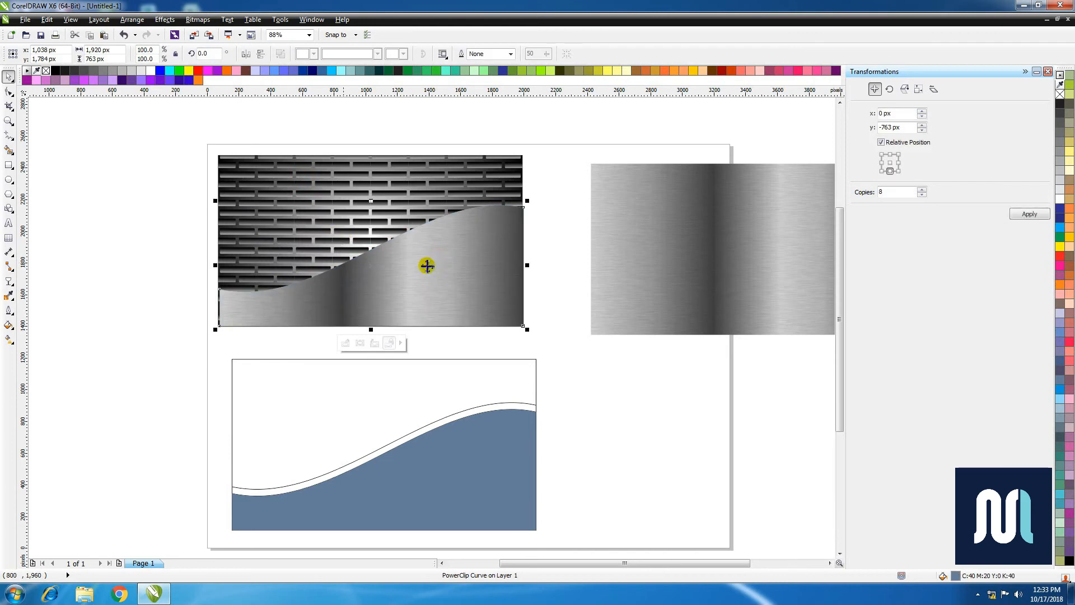
Step: Align the metal wave shape's lower right corner with the lower right corner of the brick rectangle
click(560, 293)
drag(502, 288, 464, 268)
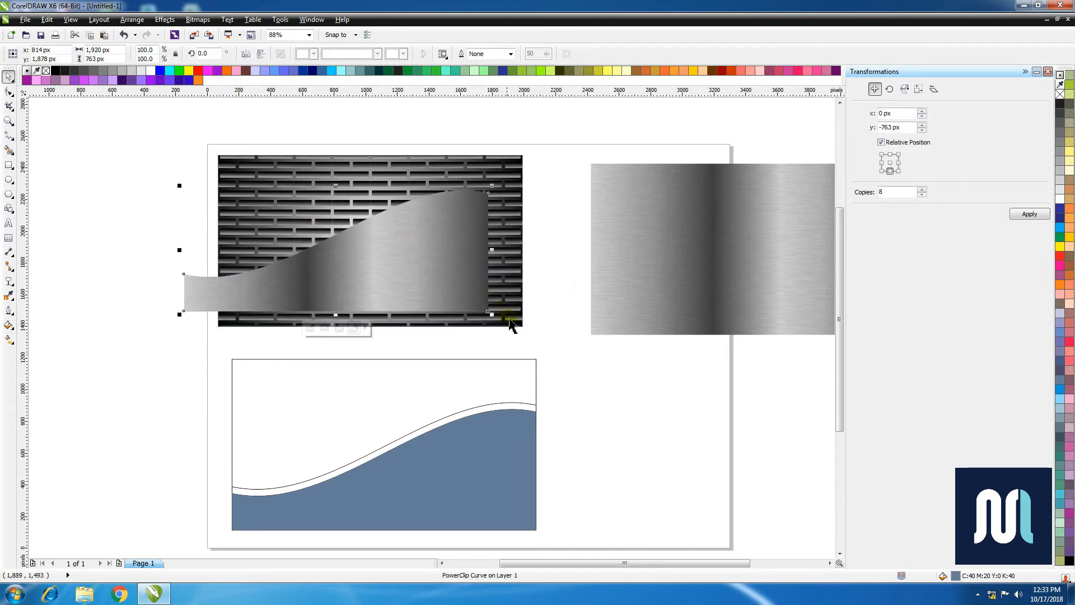
drag(490, 313, 520, 326)
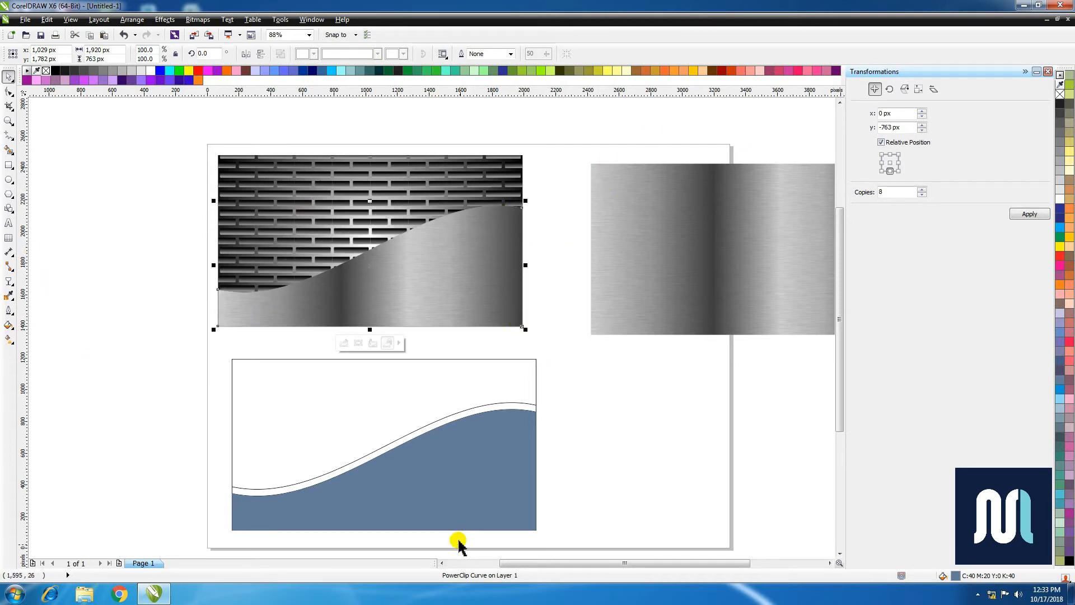
Step: Smart-fill the narrow strip between the two wave curves and move it up over the metal wave shape
click(9, 150)
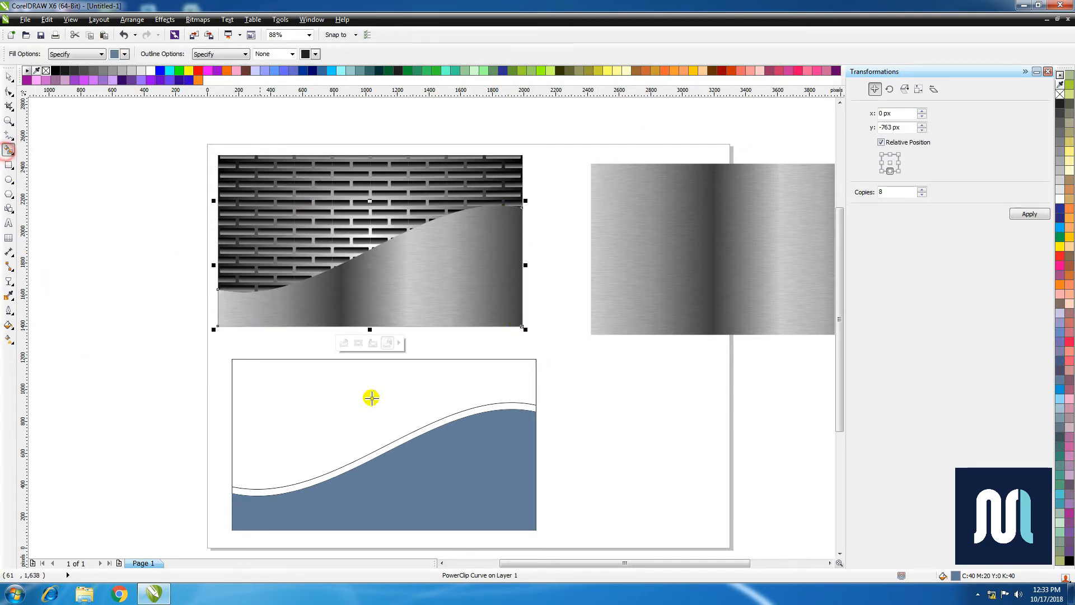
click(493, 407)
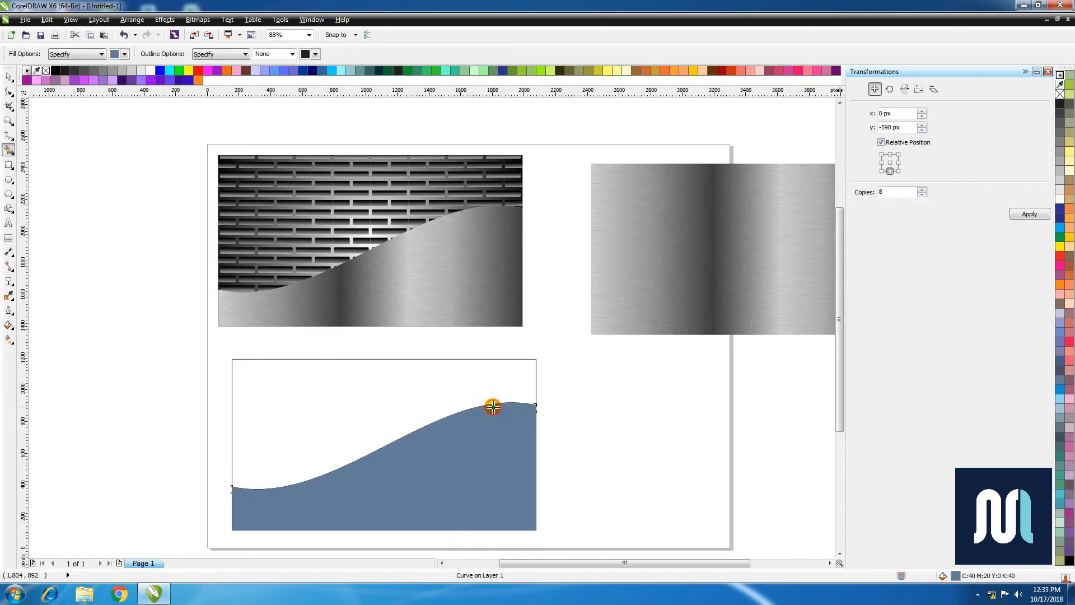
click(8, 78)
click(516, 409)
drag(518, 408, 501, 274)
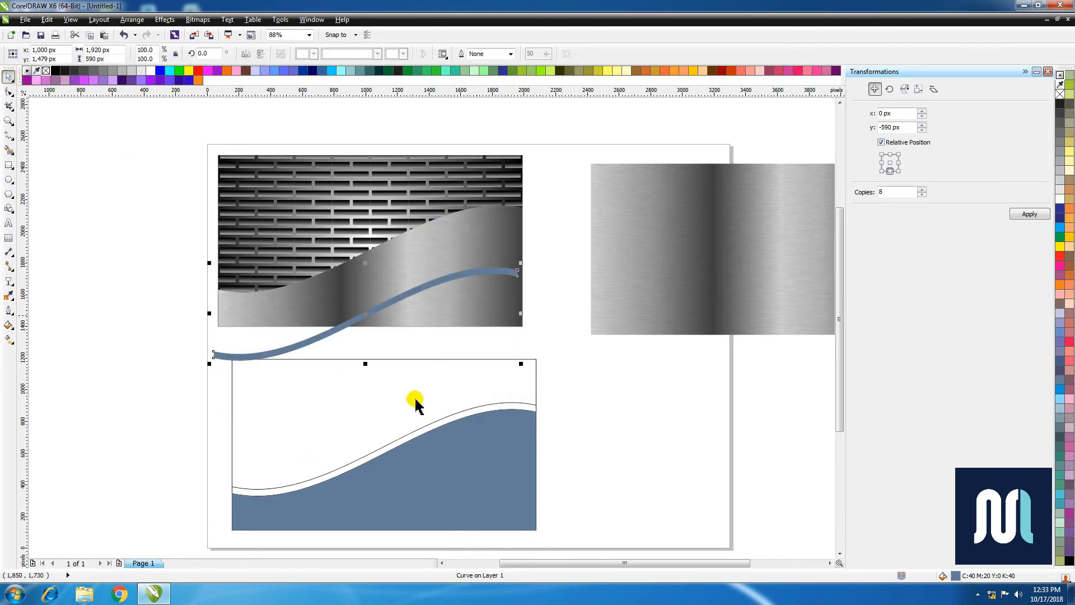
Step: Try to PowerClip the remaining metal group inside the narrow wave strip
click(697, 294)
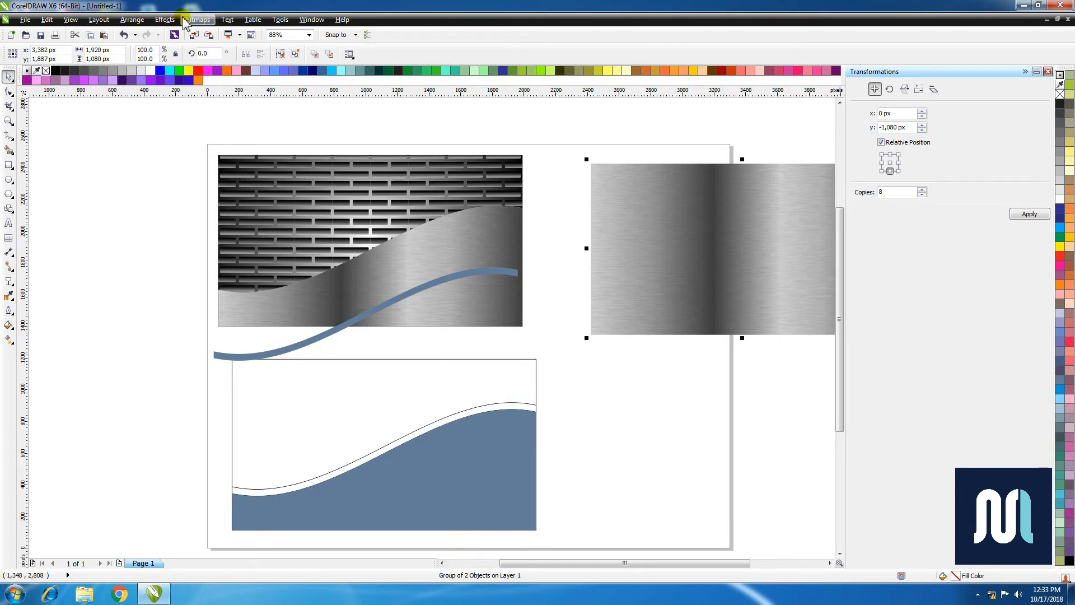
click(165, 20)
mouse_move(187, 176)
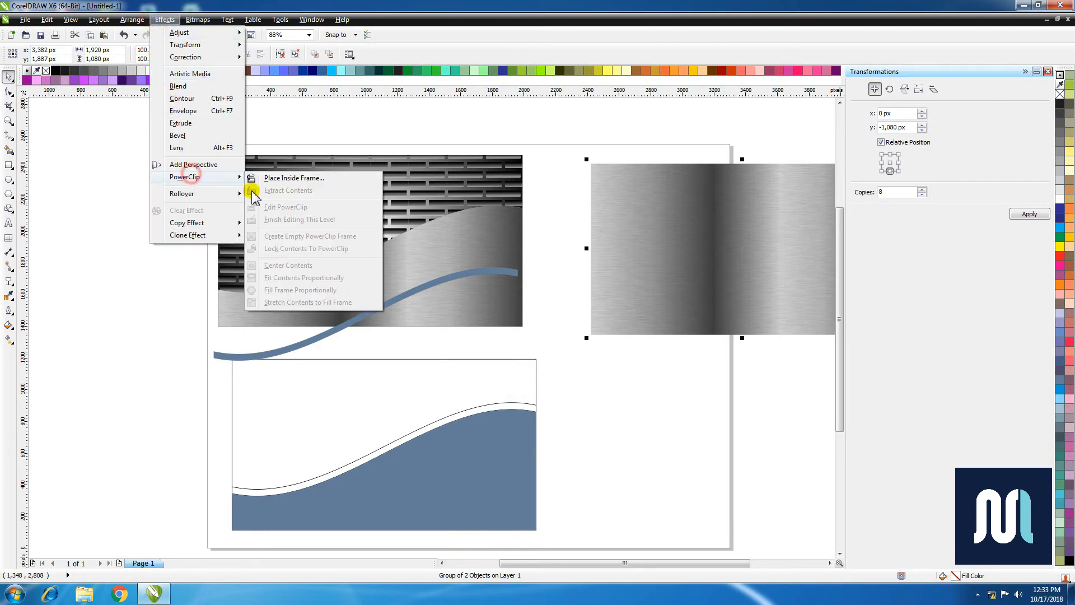
click(330, 179)
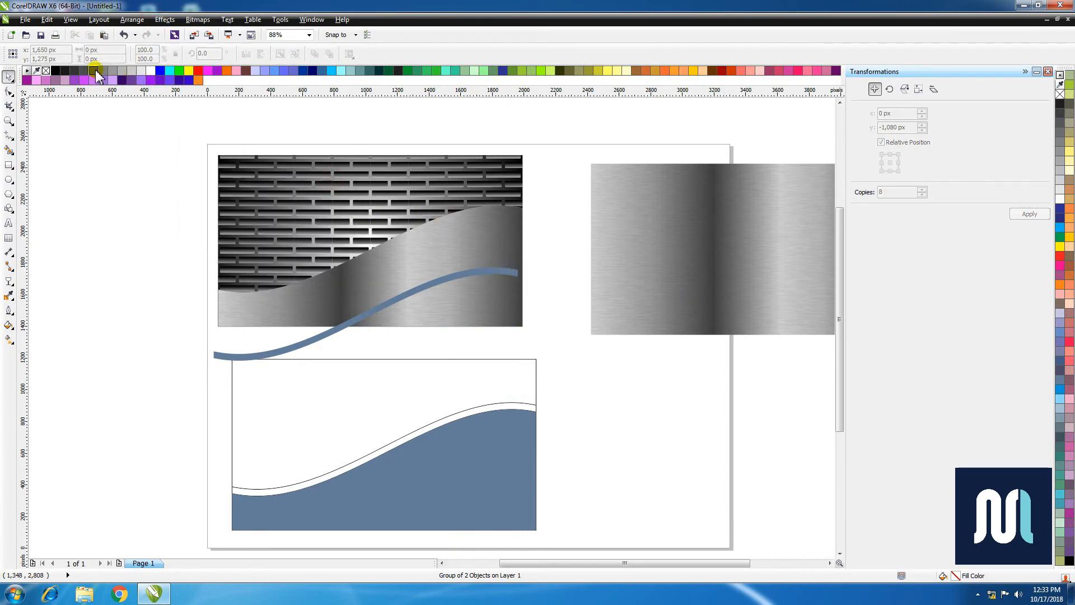
click(491, 271)
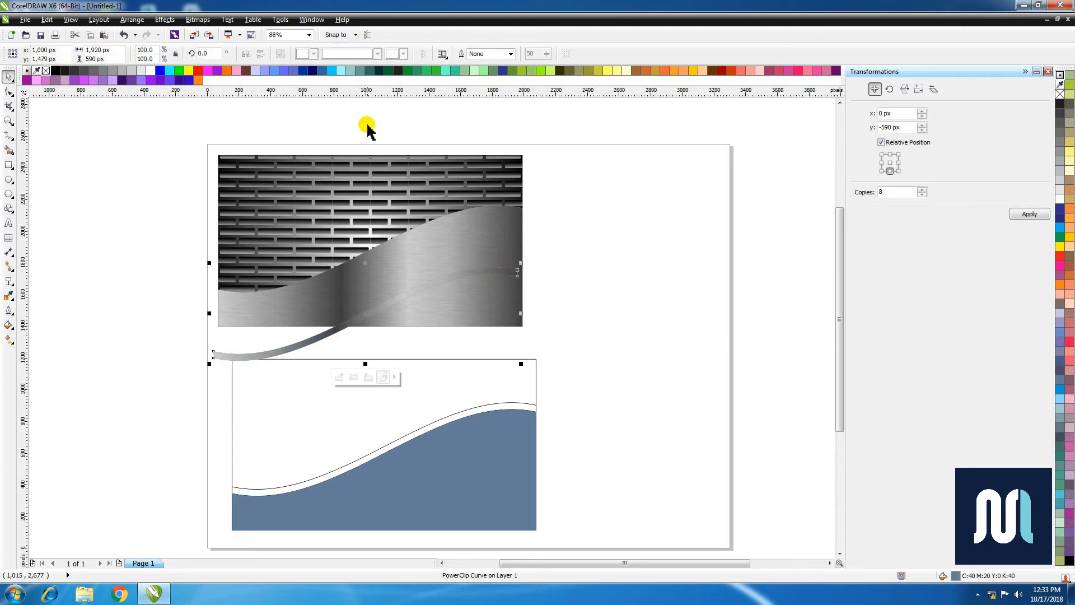
Step: Try to place the clipped strip along the metal wave's upper edge, and undo both the move and the PowerClip
click(13, 78)
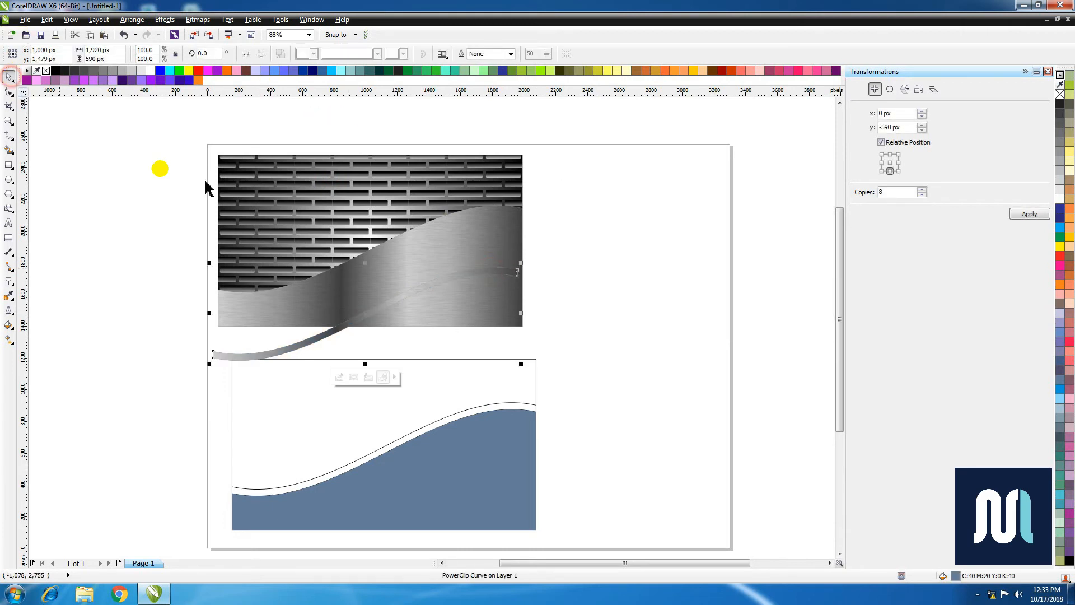
click(545, 261)
click(500, 271)
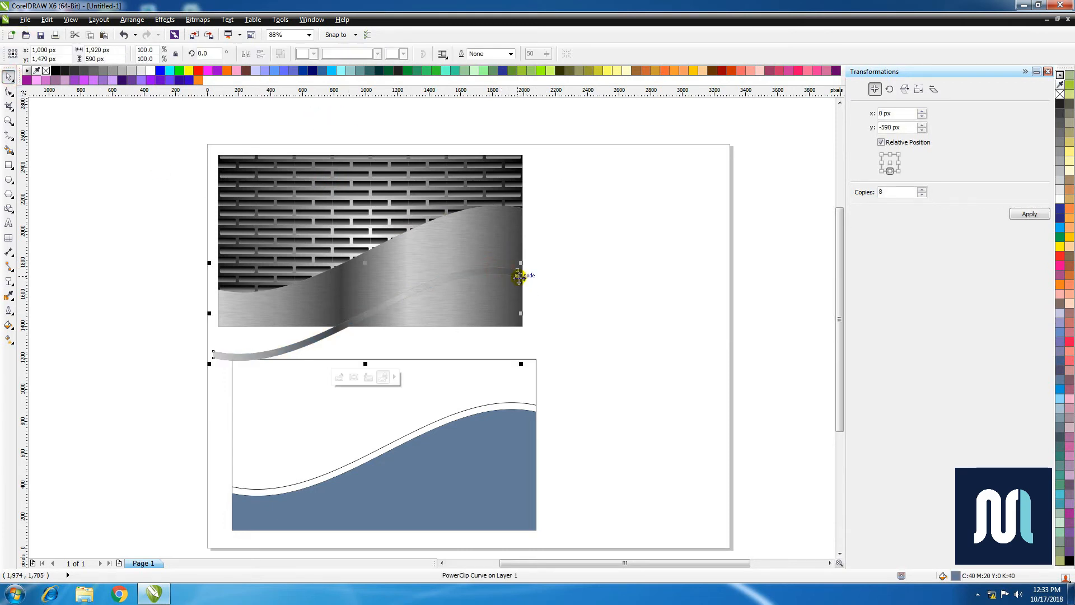
drag(519, 277, 523, 202)
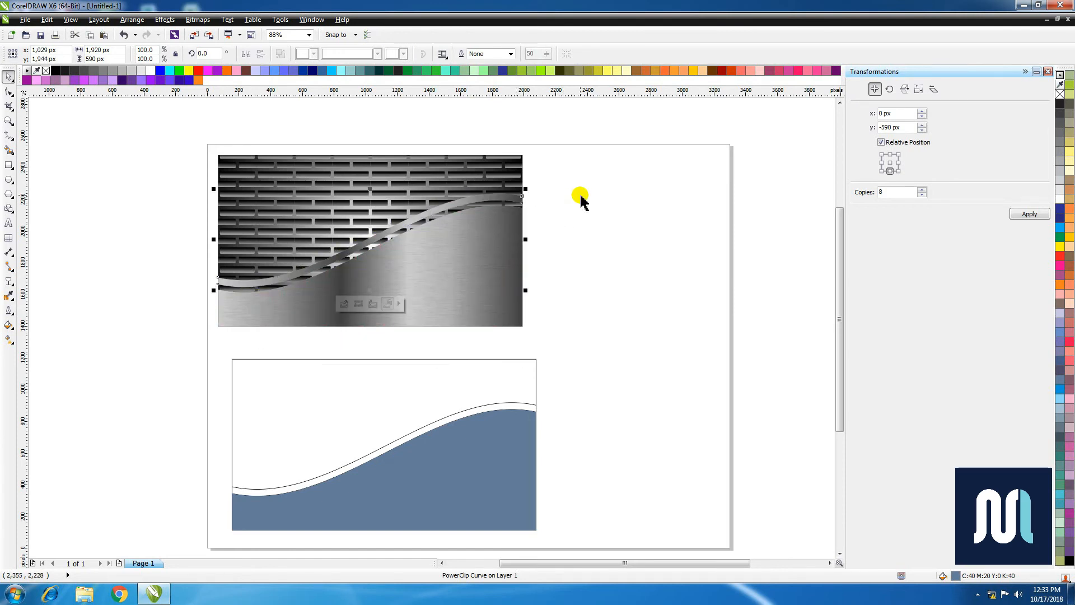
key(ctrl+z)
key(ctrl+z)
Step: Ungroup the remaining metal group into its gradient rectangle and brushed texture
click(570, 161)
click(649, 209)
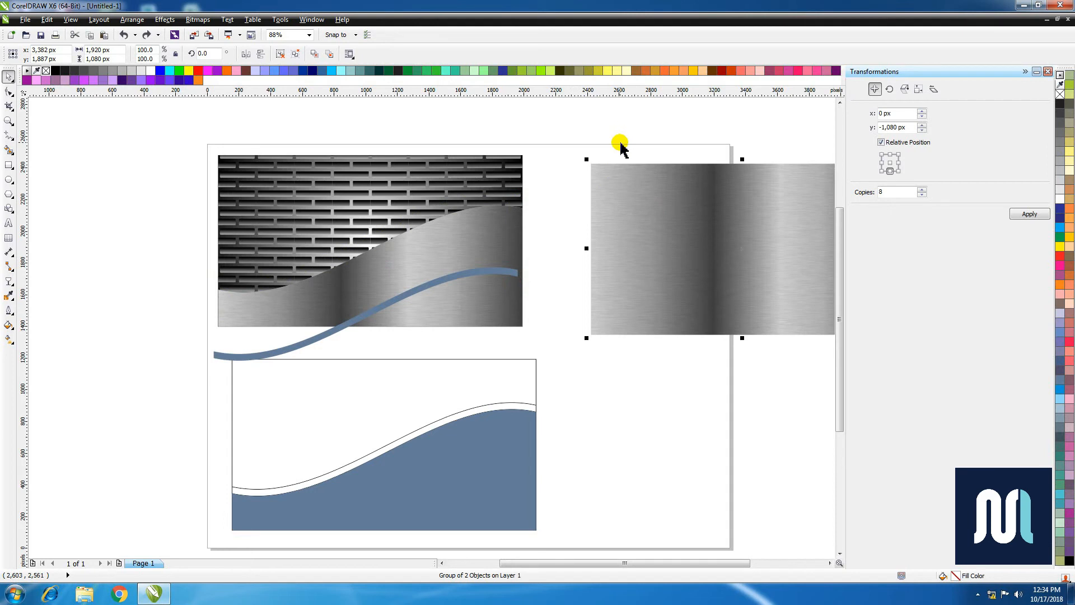
right_click(615, 198)
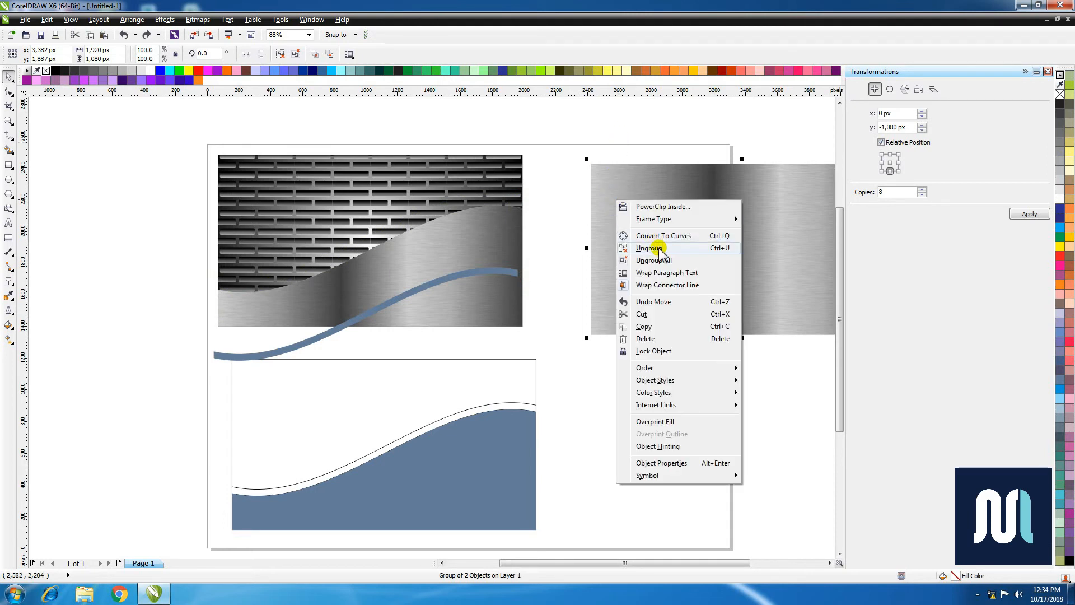
click(658, 248)
click(628, 133)
Step: Shift the gradient rectangle's inner stops toward its start, with black at 28%, white between, and light grey at 54%
click(625, 194)
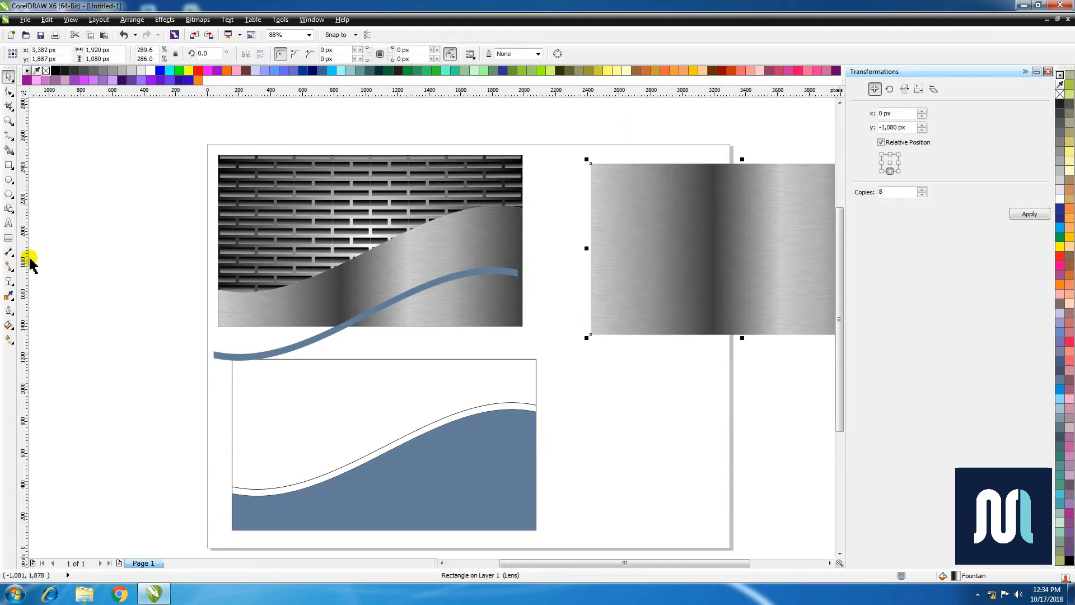
click(8, 339)
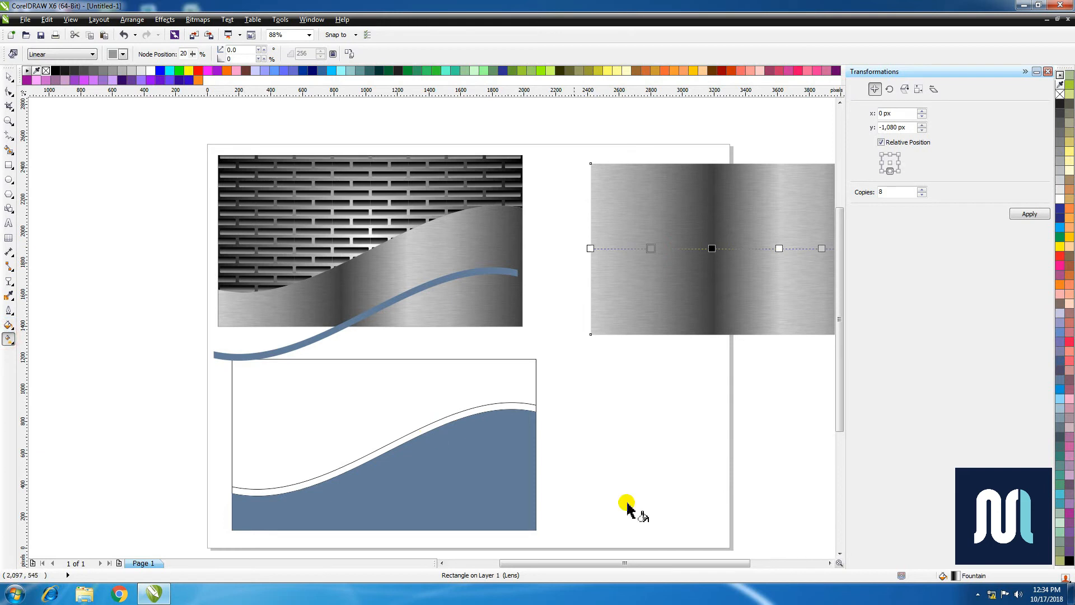
click(830, 563)
click(831, 562)
click(830, 563)
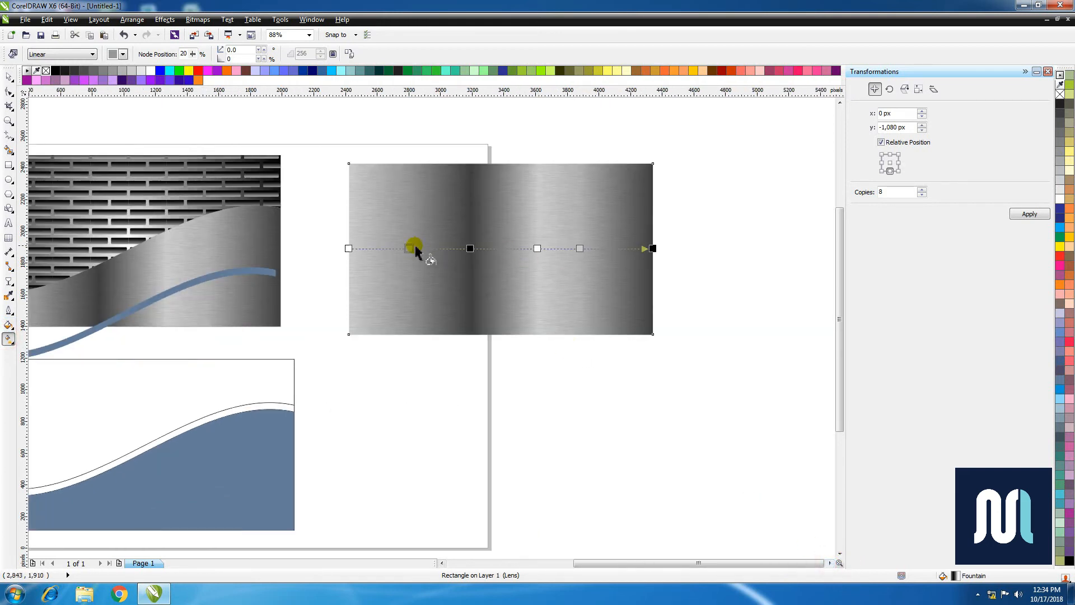
mouse_move(411, 247)
mouse_down()
mouse_move(391, 247)
mouse_move(458, 249)
mouse_move(435, 248)
mouse_up()
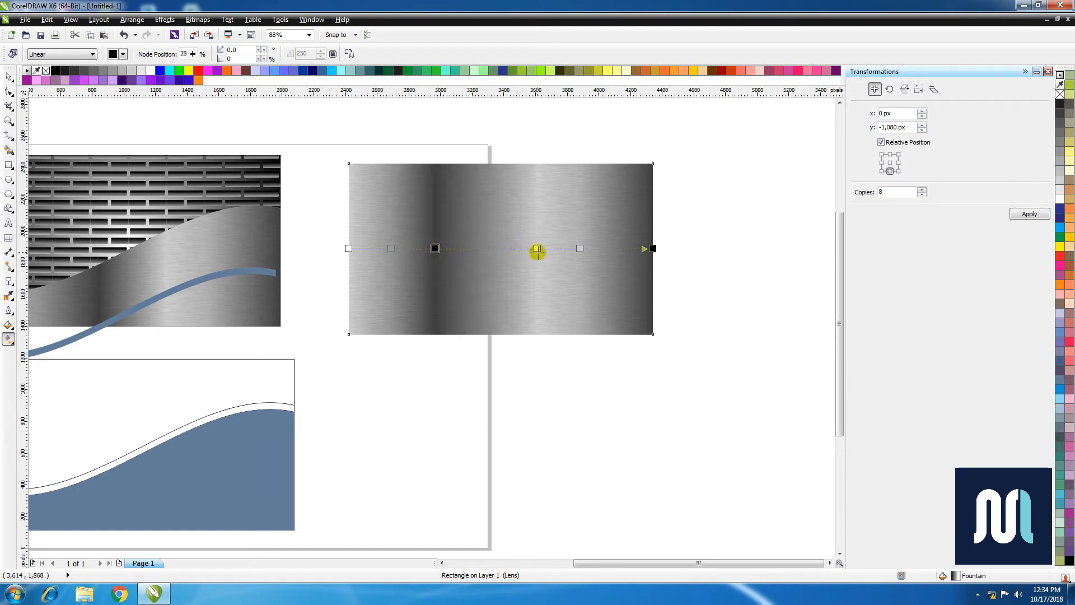
drag(538, 250, 479, 251)
drag(577, 248, 515, 248)
click(591, 206)
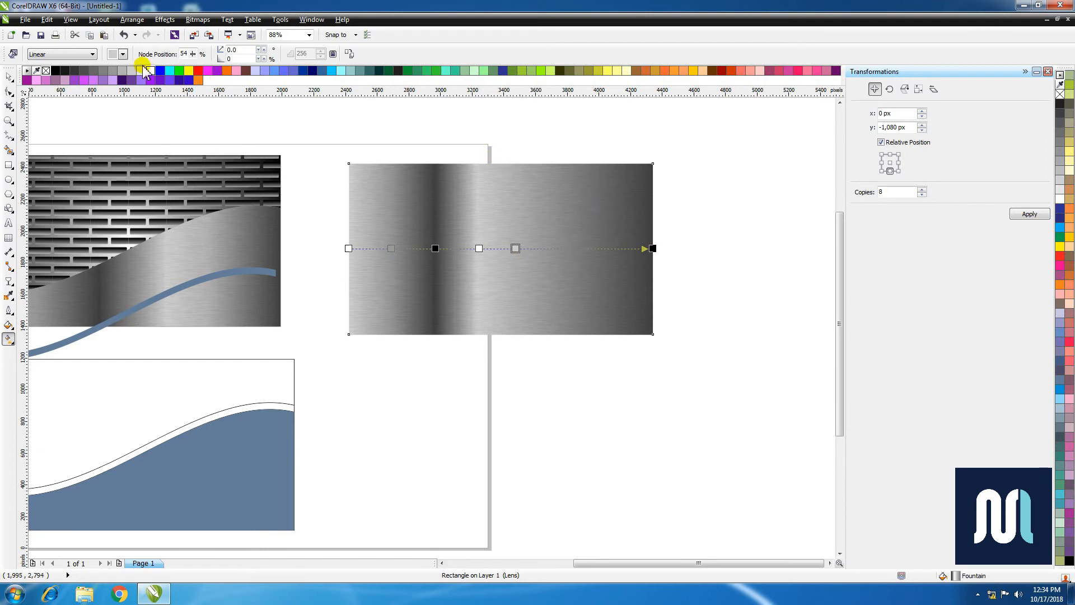
Step: Add a black stop and a white stop in the second half of the gradient rectangle's linear fill, and adjust the stops' spacing
drag(55, 71, 553, 250)
drag(151, 71, 613, 241)
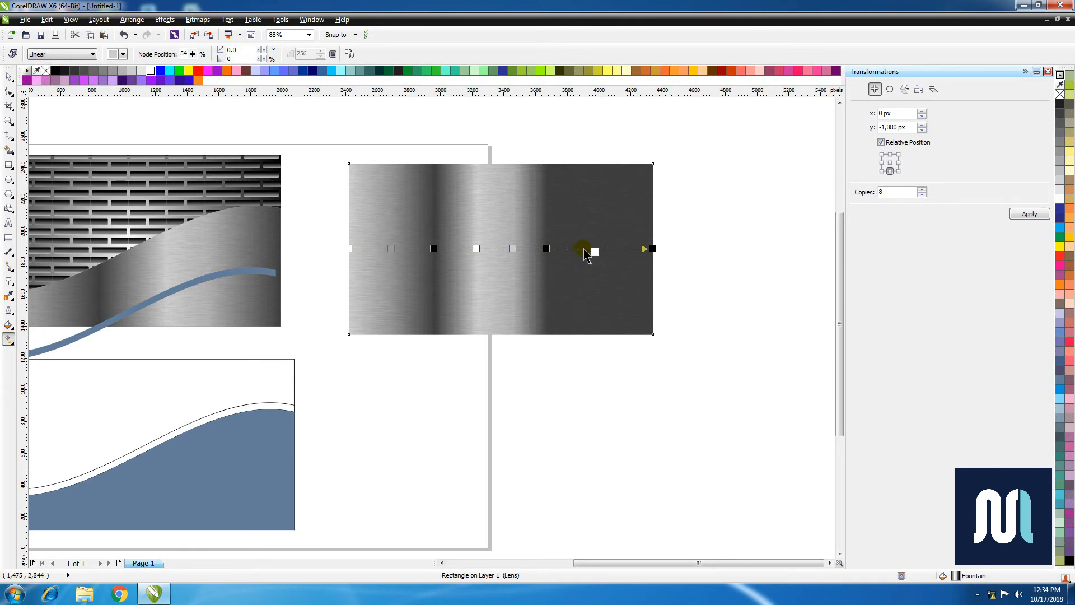
drag(587, 249, 562, 248)
drag(487, 248, 467, 248)
key(space)
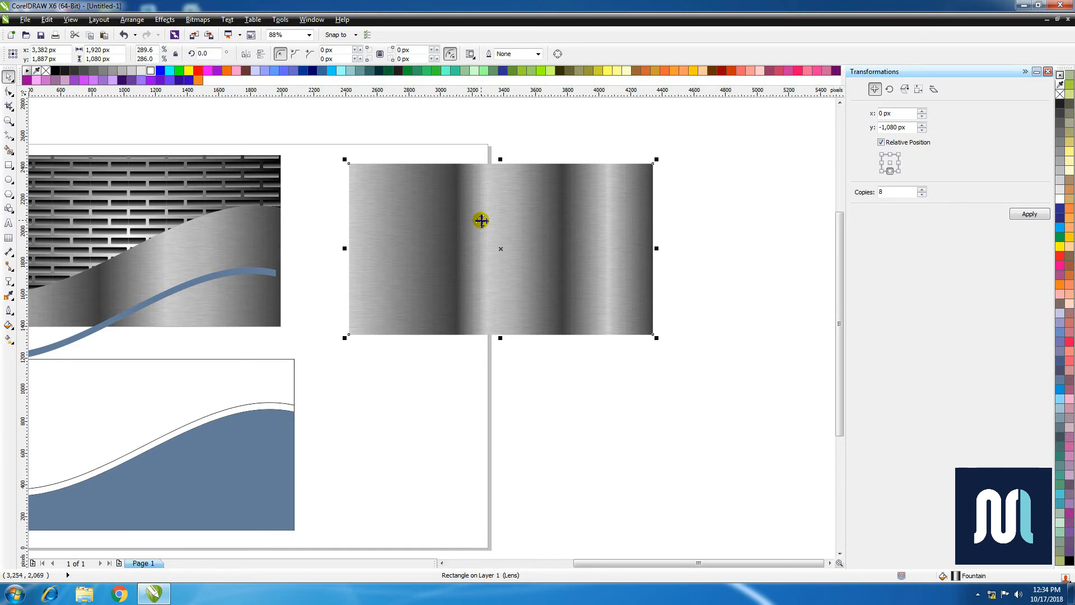
Step: Shift the first inner black stop of the rectangle's gradient further toward the gradient's start
click(9, 339)
drag(447, 248, 425, 248)
double_click(390, 248)
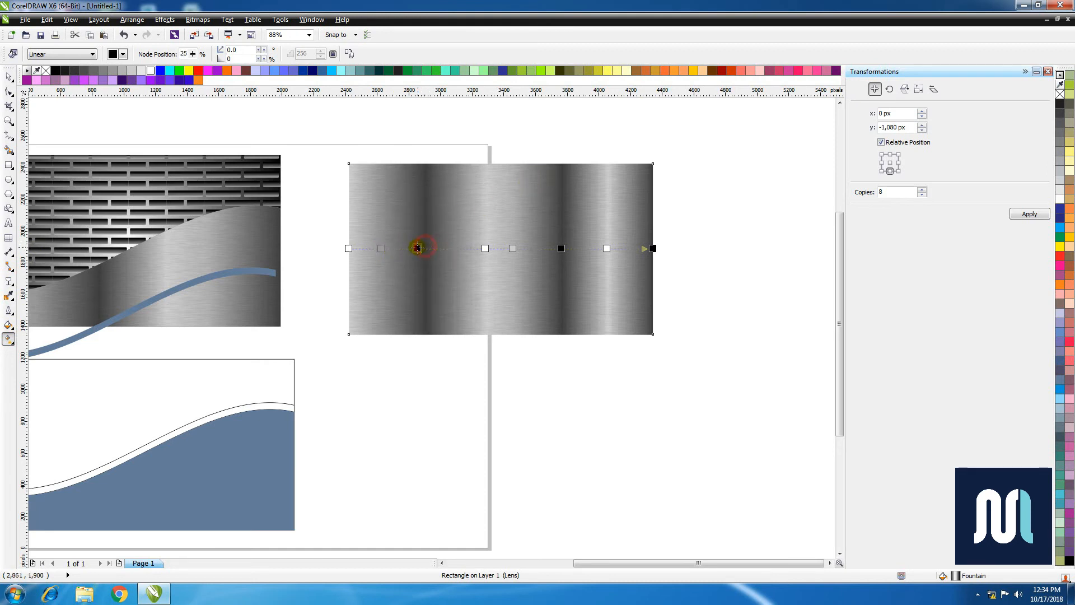
key(space)
click(501, 144)
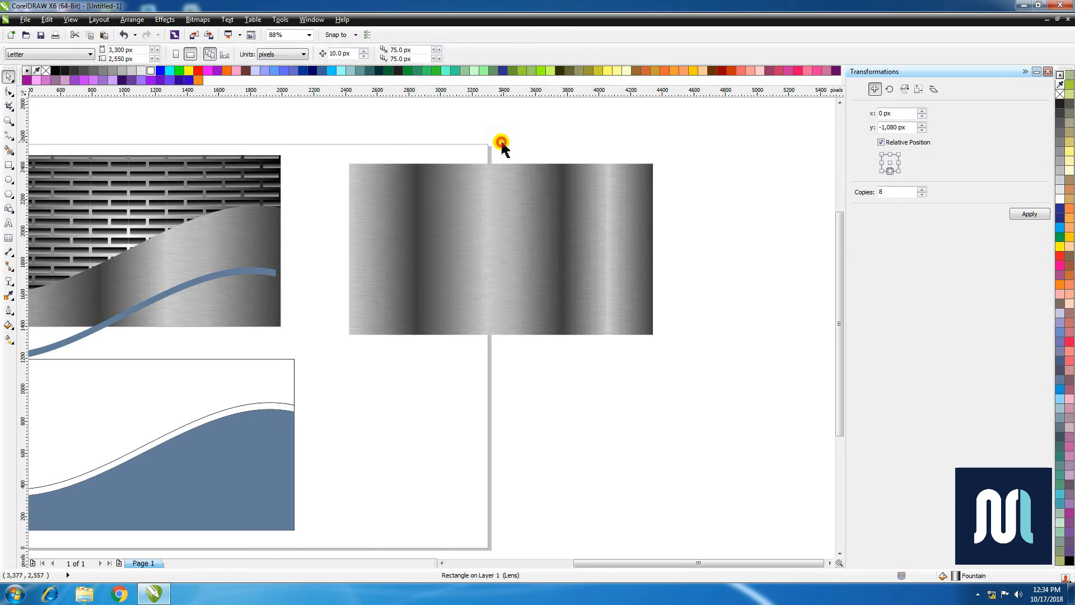
Step: Group the gradient rectangle with its brushed texture
drag(501, 146, 543, 240)
click(136, 18)
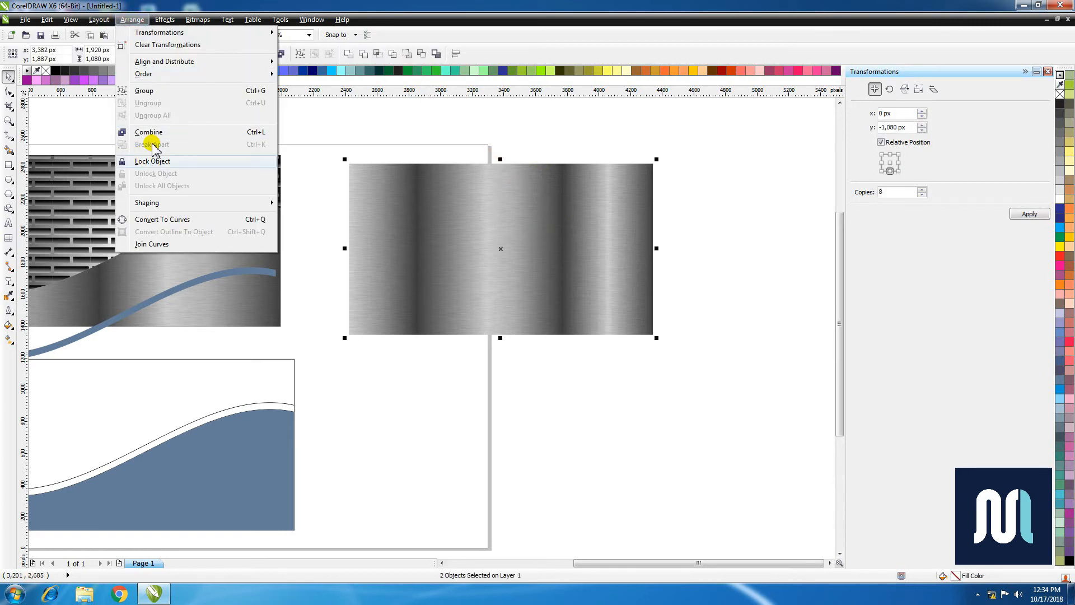
click(147, 91)
click(532, 140)
Step: PowerClip the metal group inside the narrow blue wave strip
scroll(532, 137, down, 2)
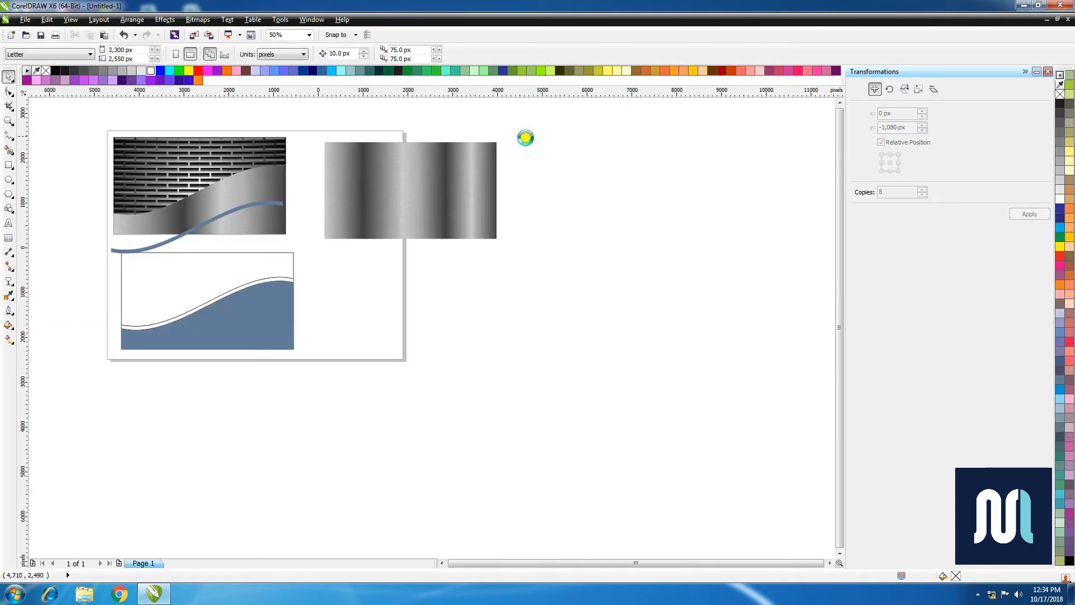
key(F2)
drag(290, 142, 554, 278)
click(561, 179)
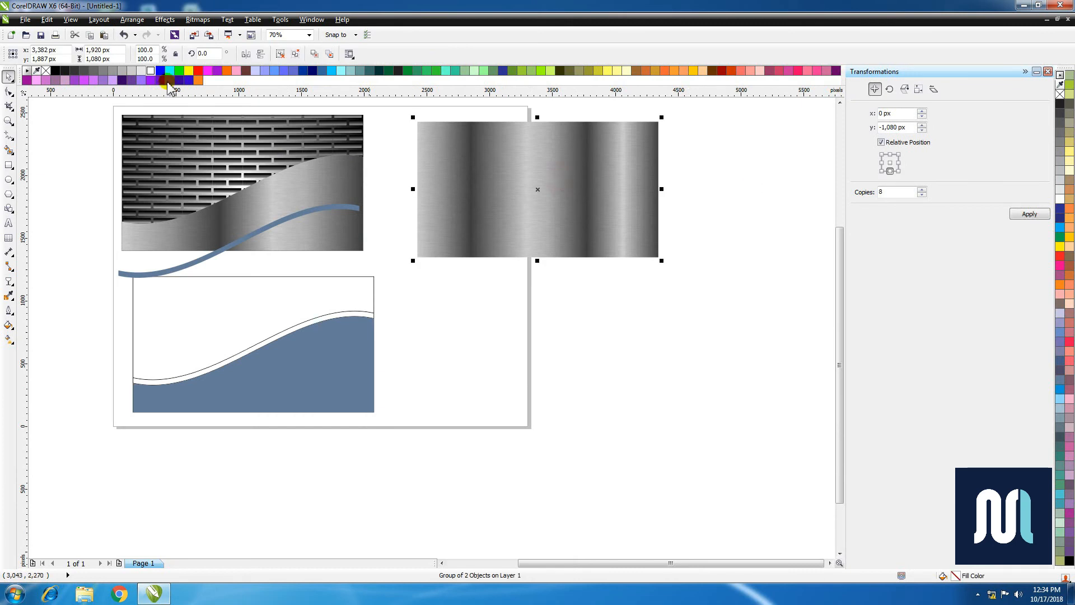
click(164, 20)
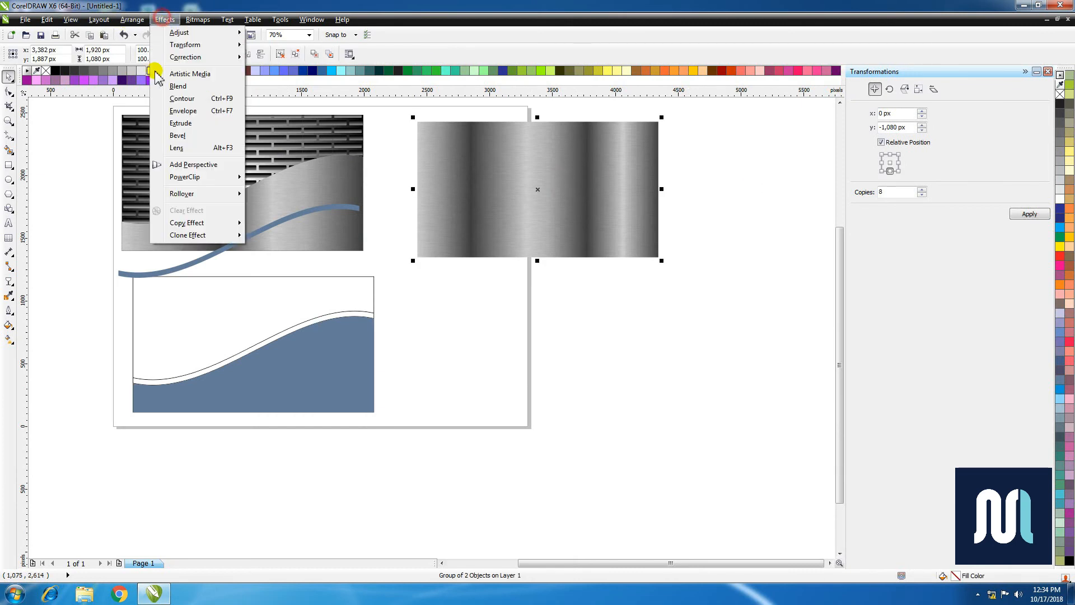
mouse_move(211, 175)
click(325, 180)
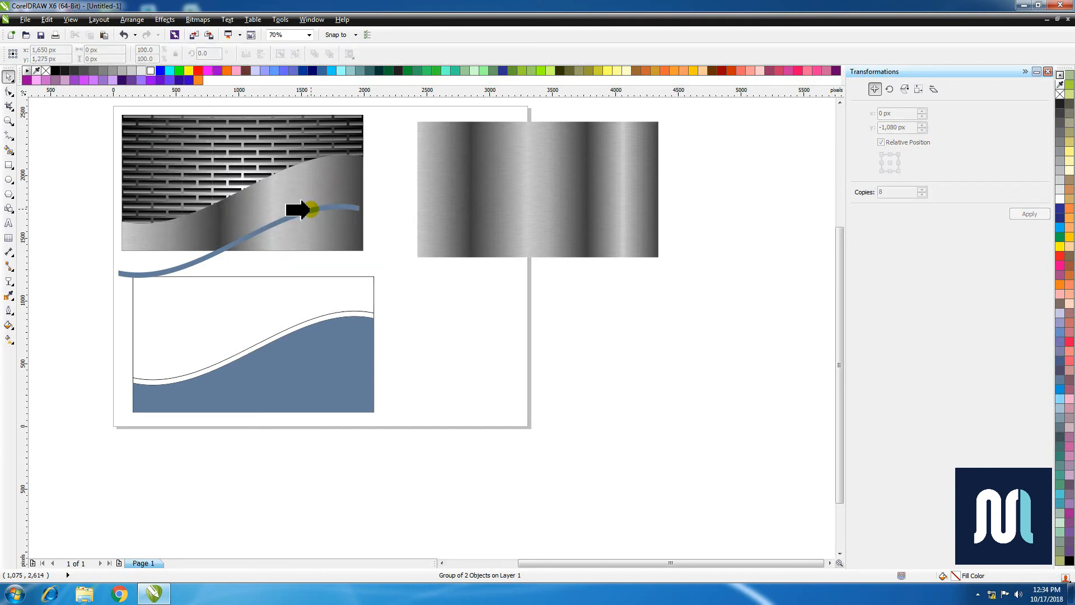
click(307, 212)
click(427, 169)
Step: Move the metal-filled strip onto the wave panel's upper edge, snapping its end to the panel's corner
click(352, 211)
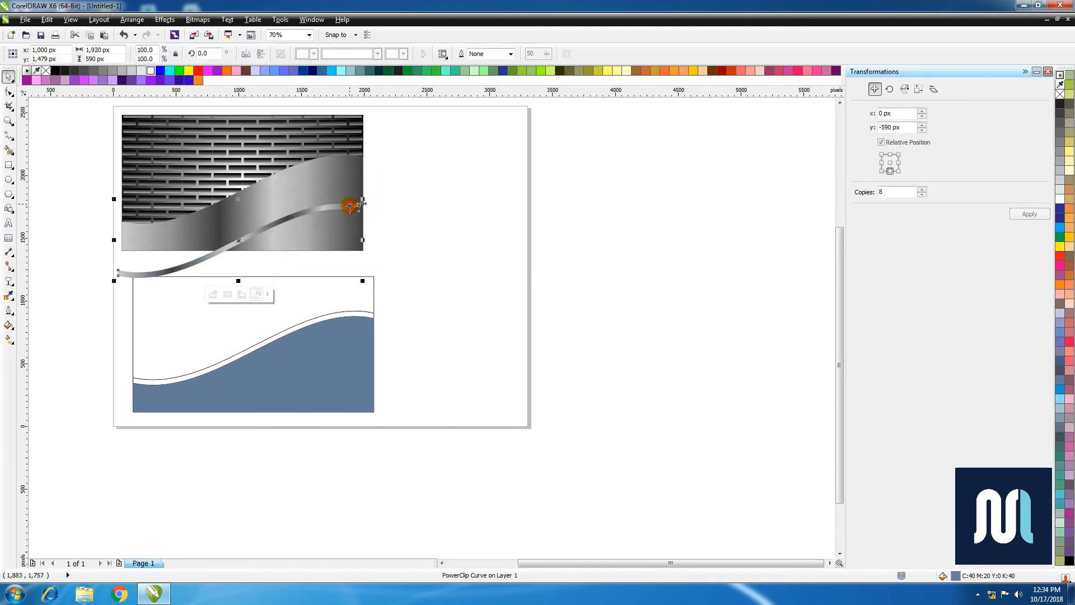
key(F2)
drag(225, 126, 428, 277)
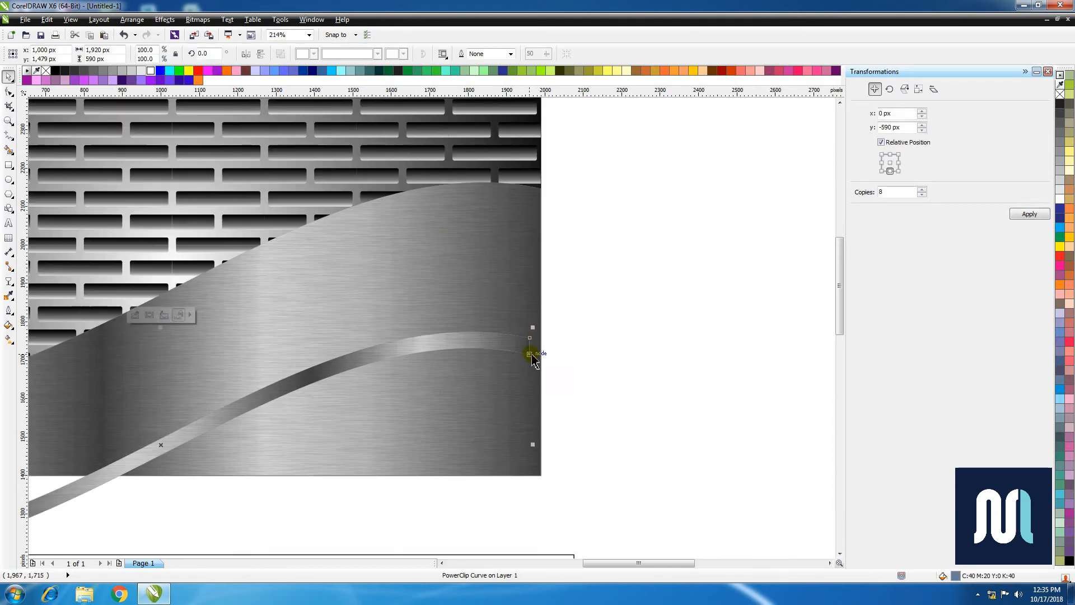
drag(532, 356, 541, 188)
click(578, 183)
scroll(578, 183, down, 2)
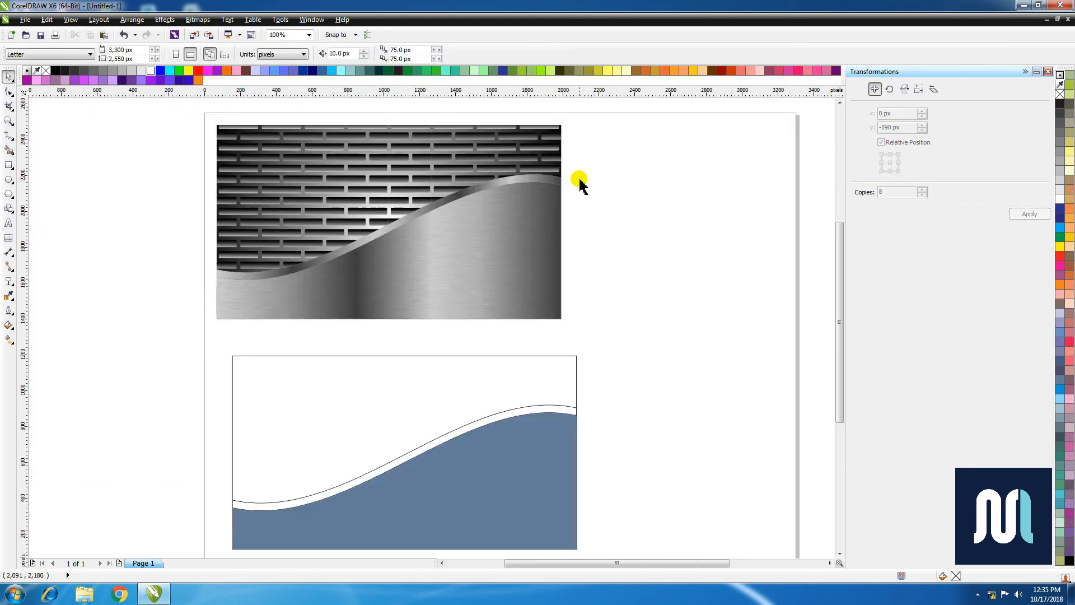
Step: Smart Fill the gap between the two wave curves, move the resulting strip over the metal panel, and colour it black
key(F2)
drag(297, 126, 631, 392)
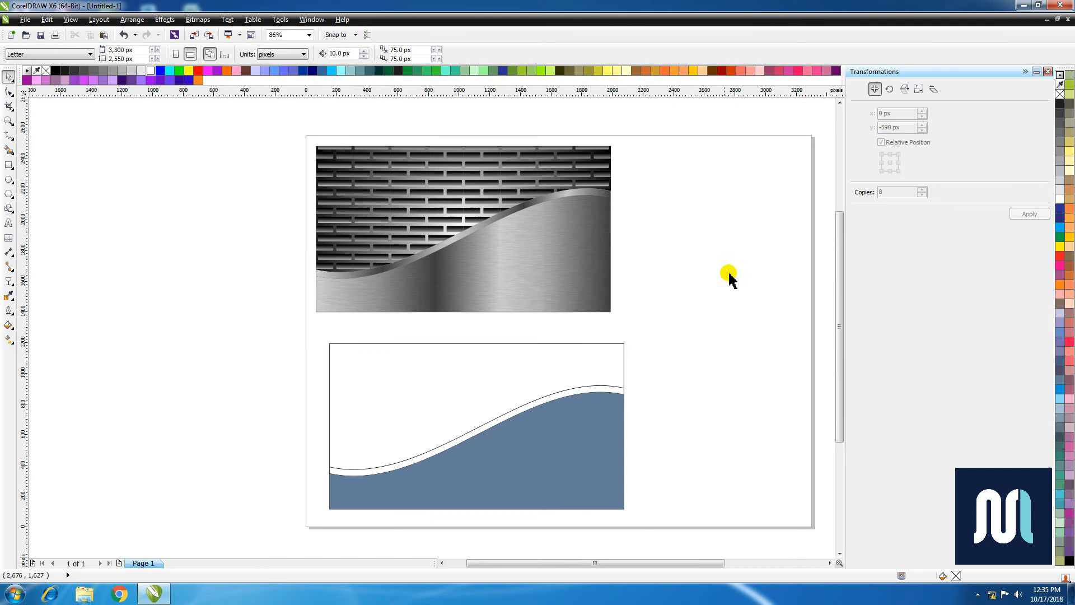
click(614, 403)
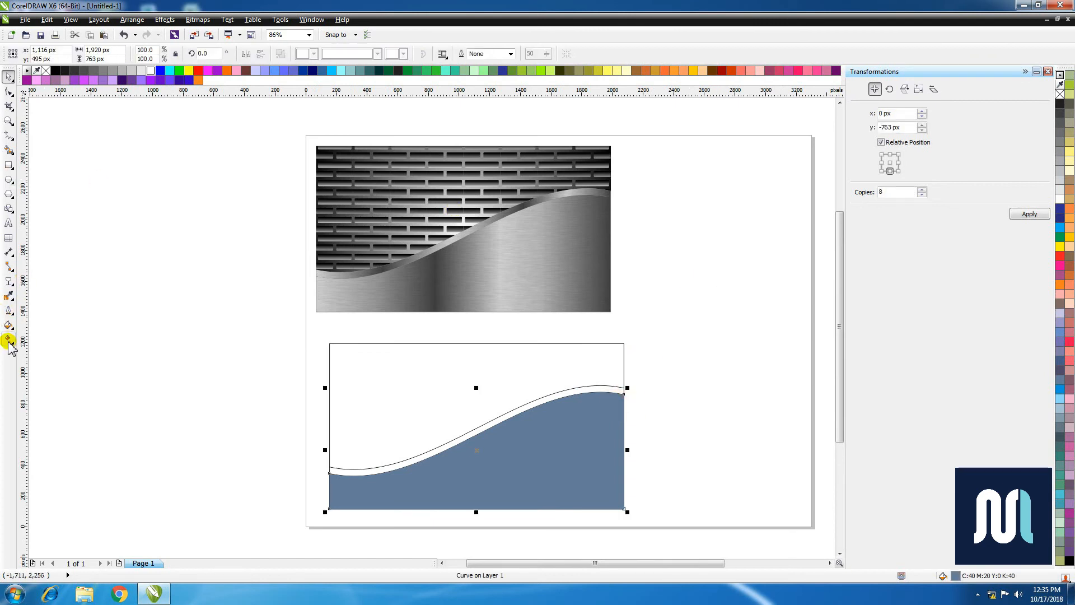
click(651, 391)
click(10, 149)
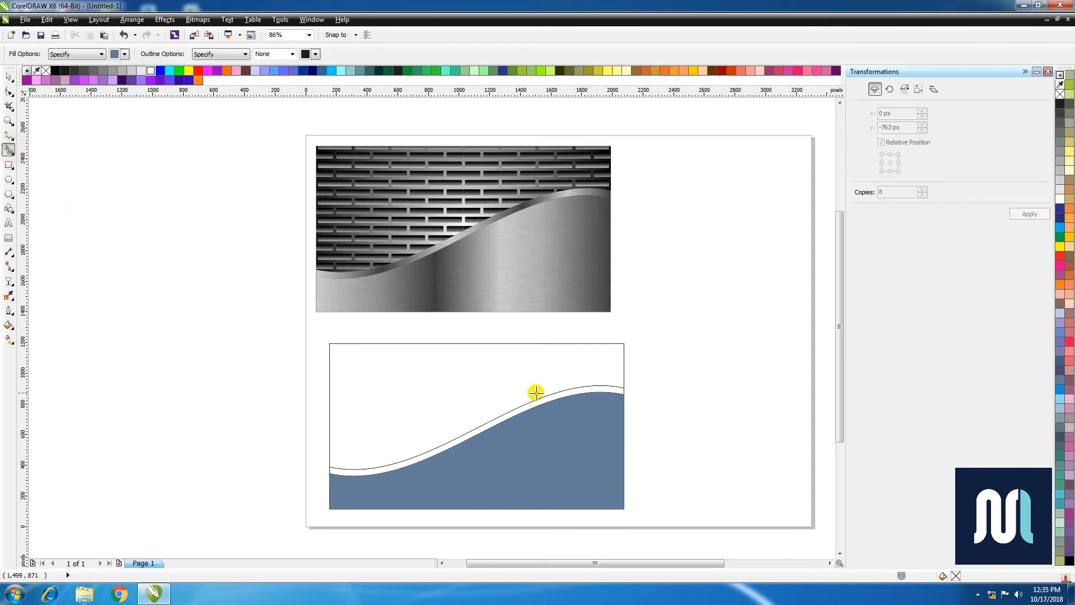
click(573, 394)
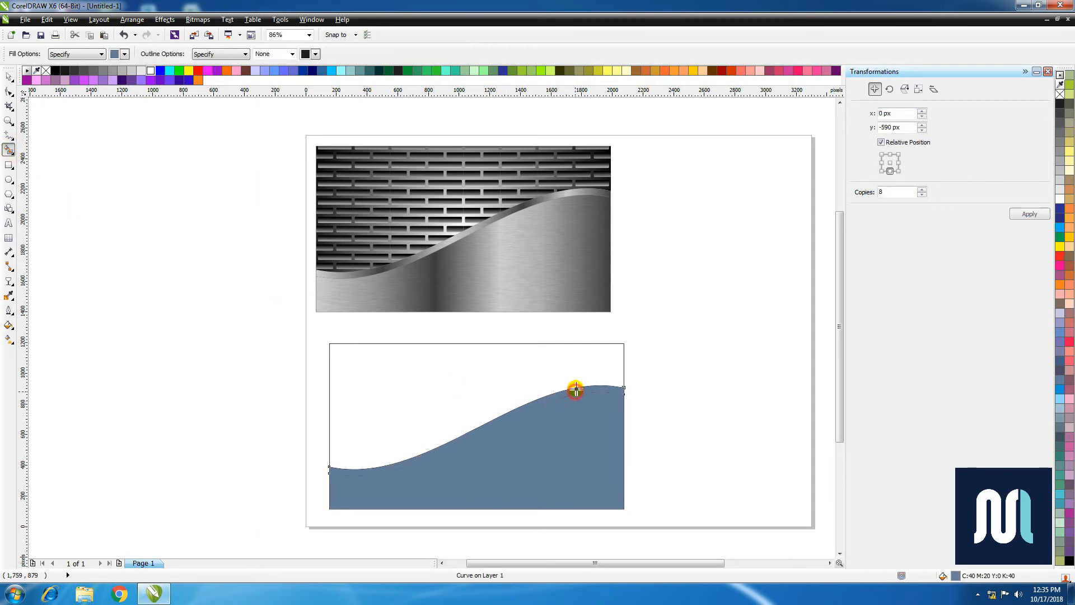
click(8, 78)
drag(609, 389, 576, 240)
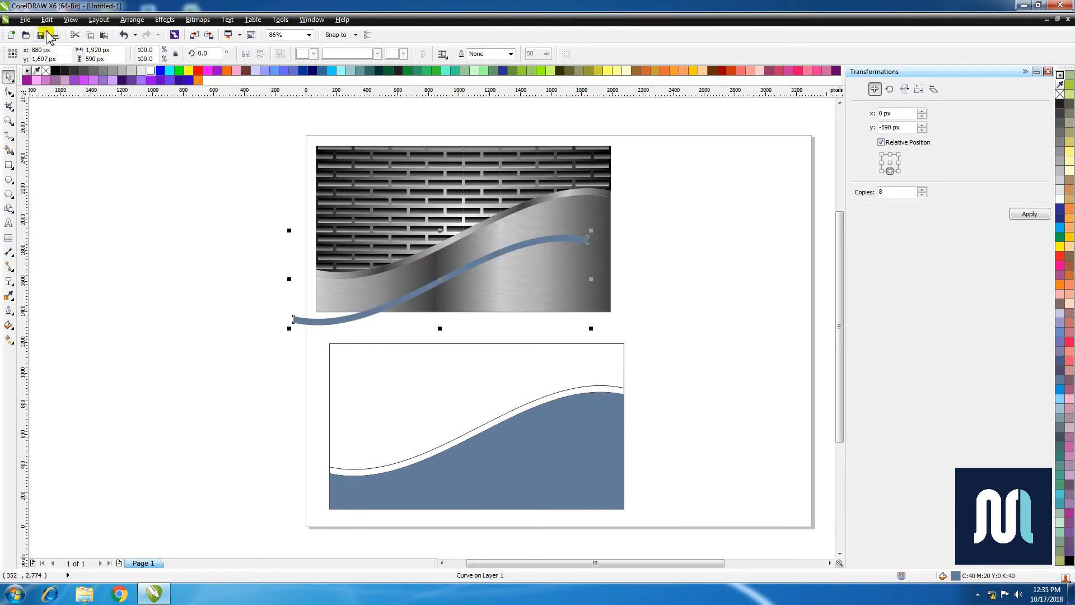
click(55, 70)
Step: Try to convert the black strip to an RGB bitmap, and undo the conversion
click(198, 20)
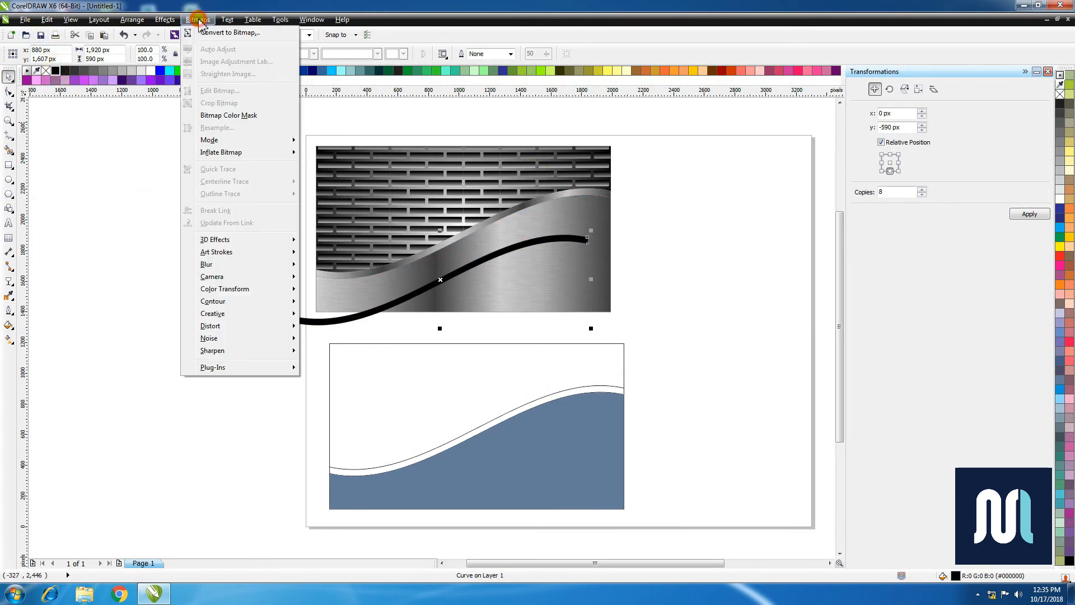
click(219, 32)
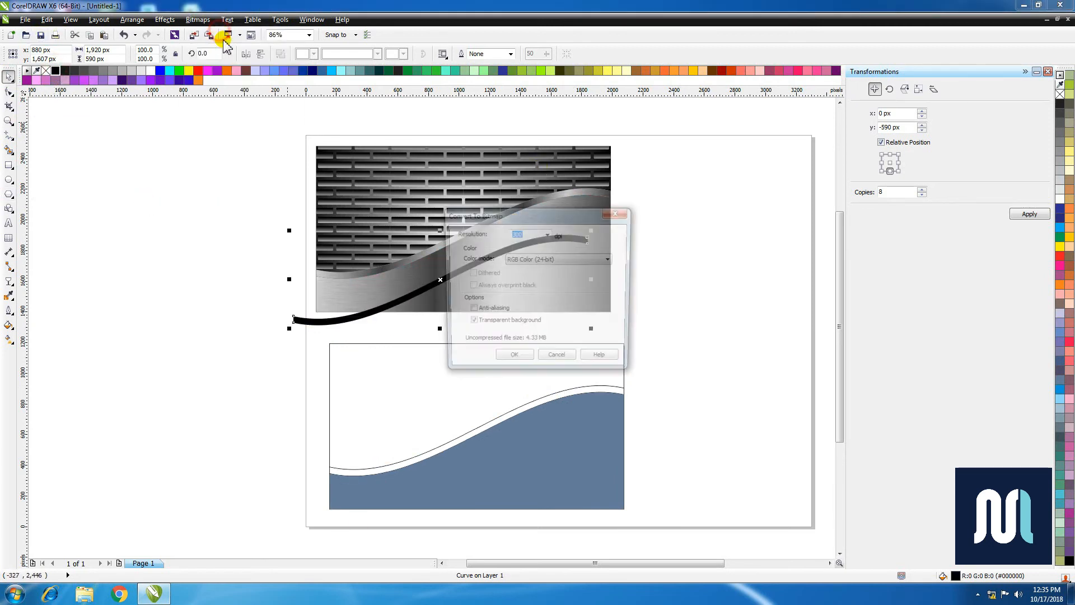
click(512, 361)
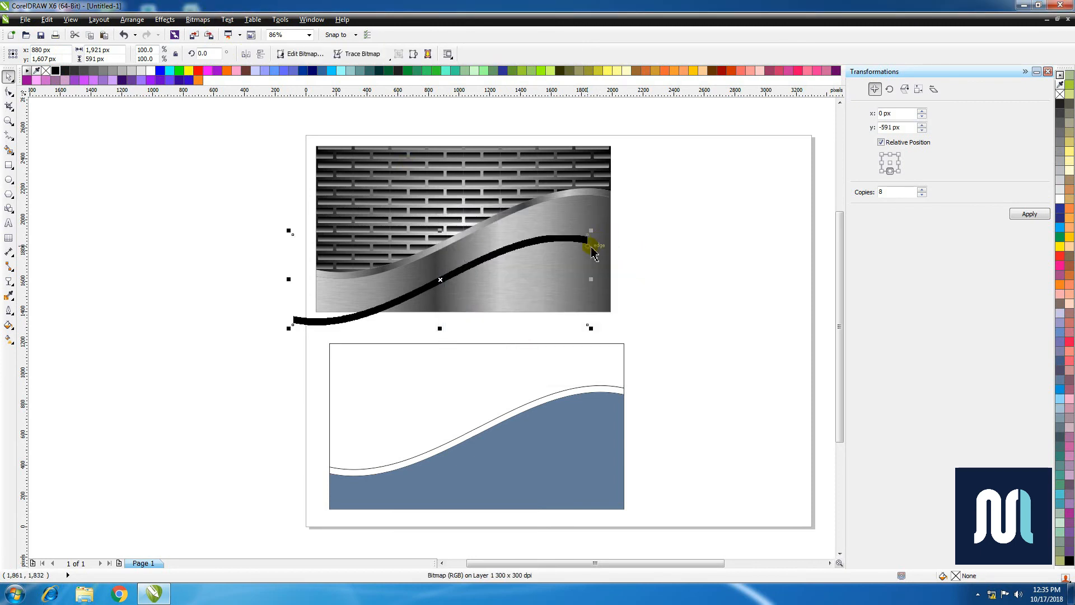
key(ctrl+z)
Step: Align the black strip with the metal wave's edge, and lower it slightly to x 1,029 px, y 1,884 px
drag(588, 244, 616, 259)
key(z)
click(9, 76)
click(450, 247)
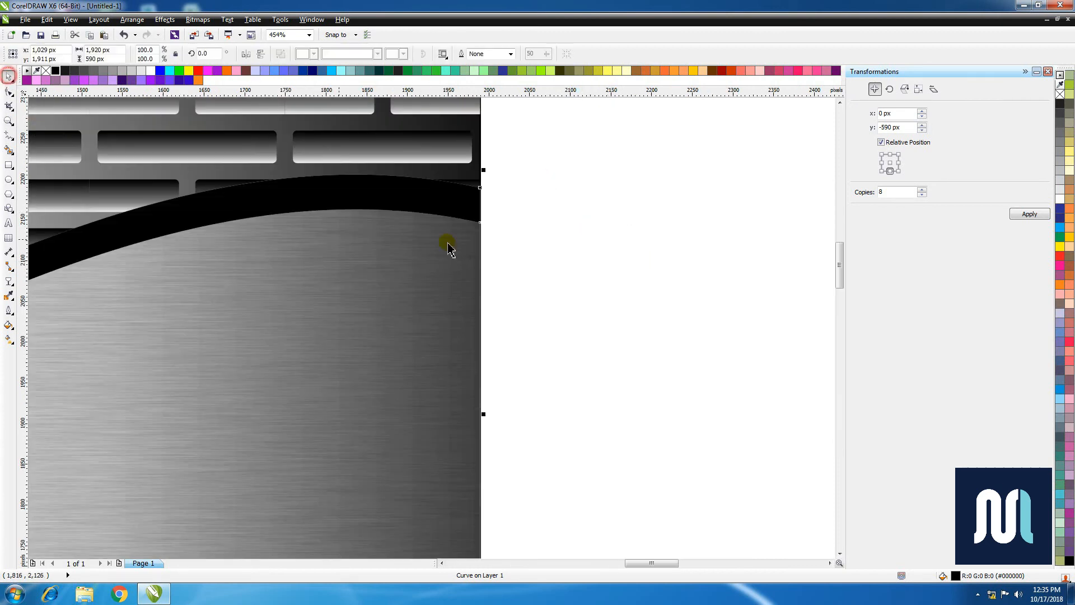
drag(481, 222, 487, 243)
scroll(543, 207, down, 3)
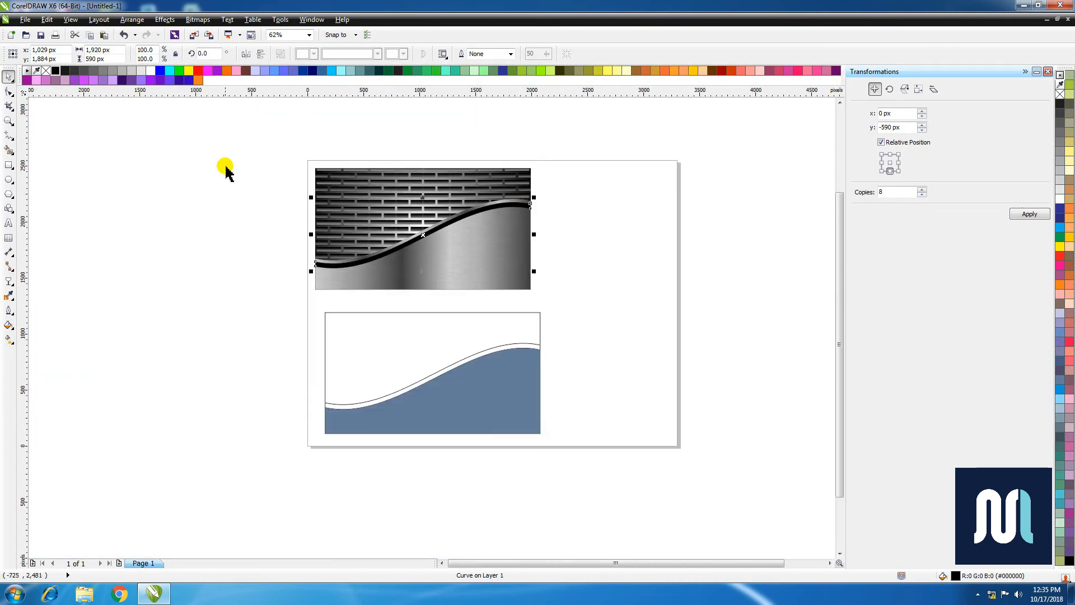
Step: Convert the black strip to a 300 dpi RGB Color (24-bit) bitmap with a transparent background
key(F2)
drag(259, 158, 631, 352)
click(197, 19)
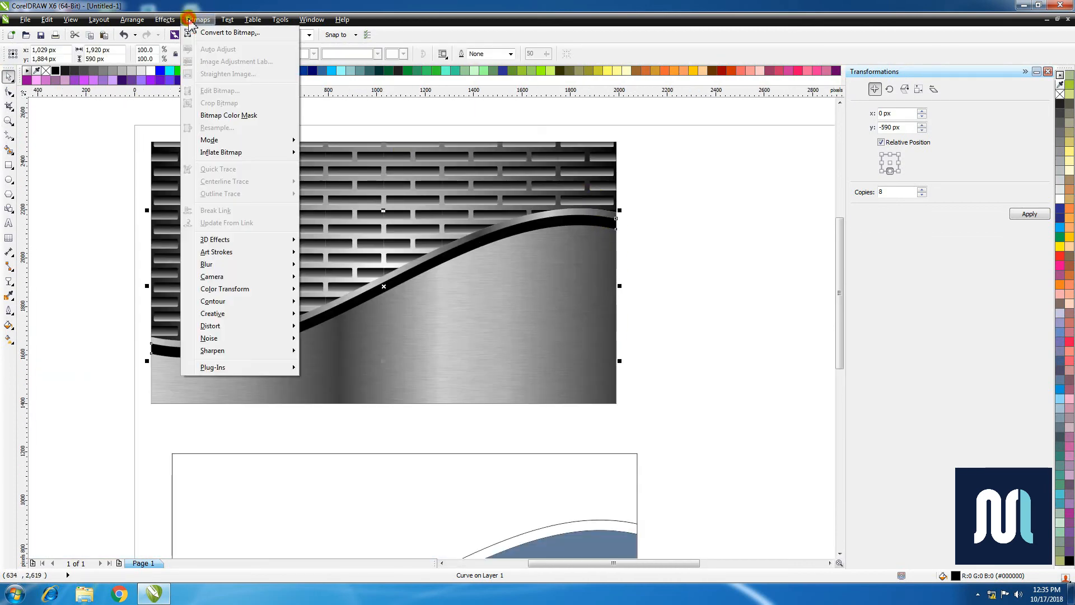
click(207, 33)
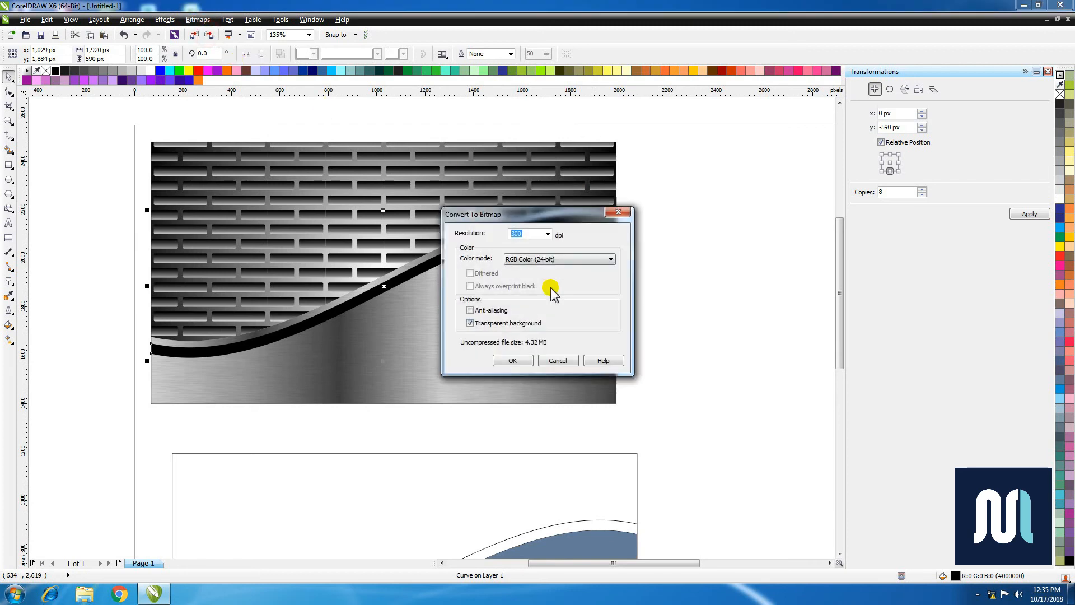
click(504, 358)
Step: Apply a Gaussian Blur with a 24-pixel radius to the black strip bitmap
click(197, 20)
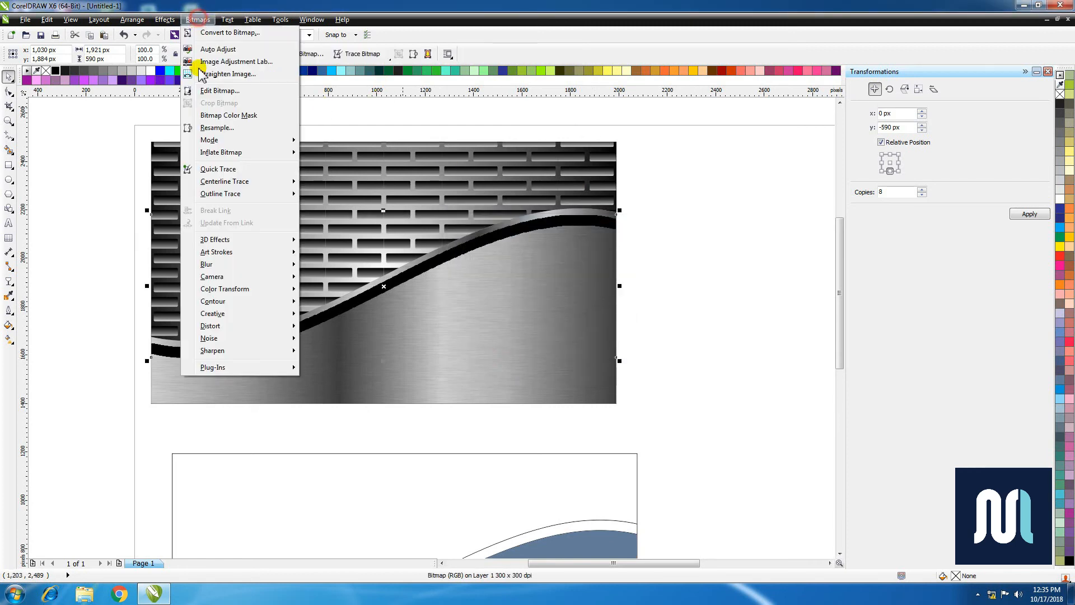
mouse_move(264, 268)
click(340, 277)
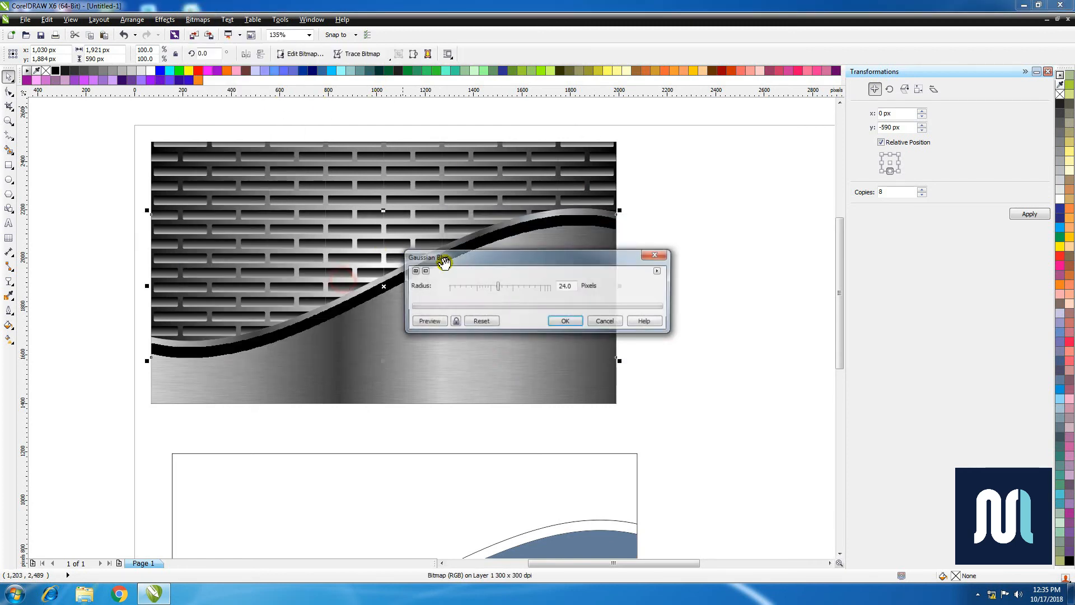
click(435, 323)
click(564, 322)
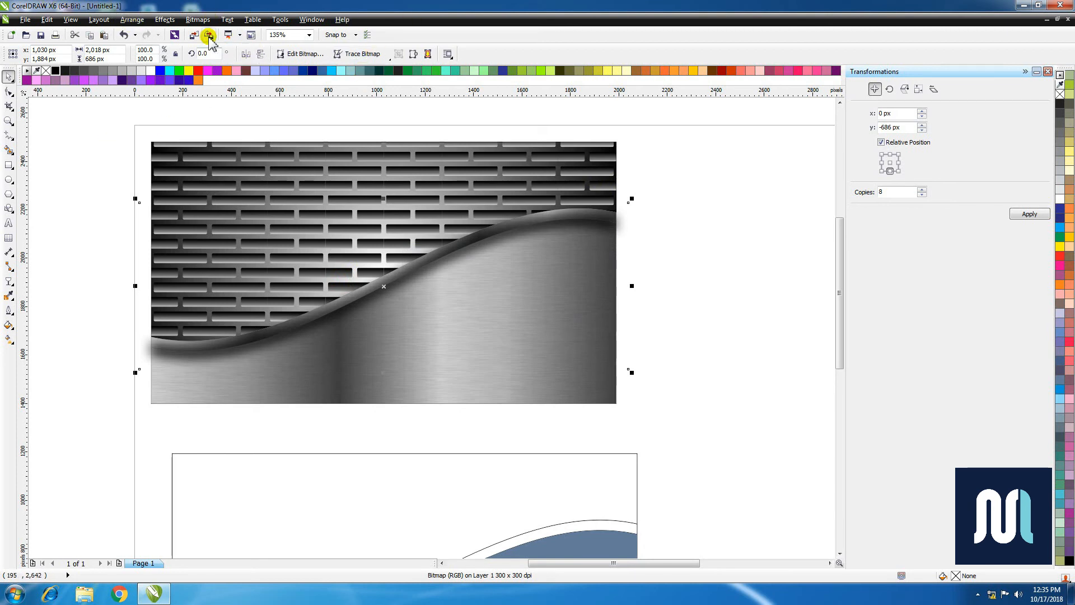
Step: Trim the shadow's overhang past the artwork's right edge with a rectangle about 444 × 953 px, and delete the rectangle
click(9, 165)
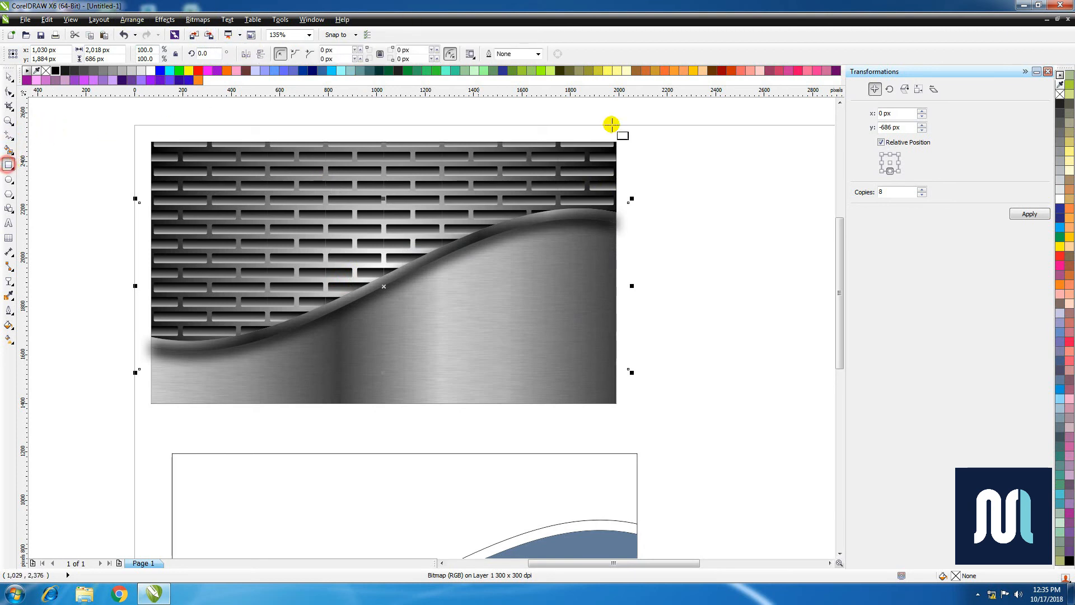
drag(616, 157, 724, 386)
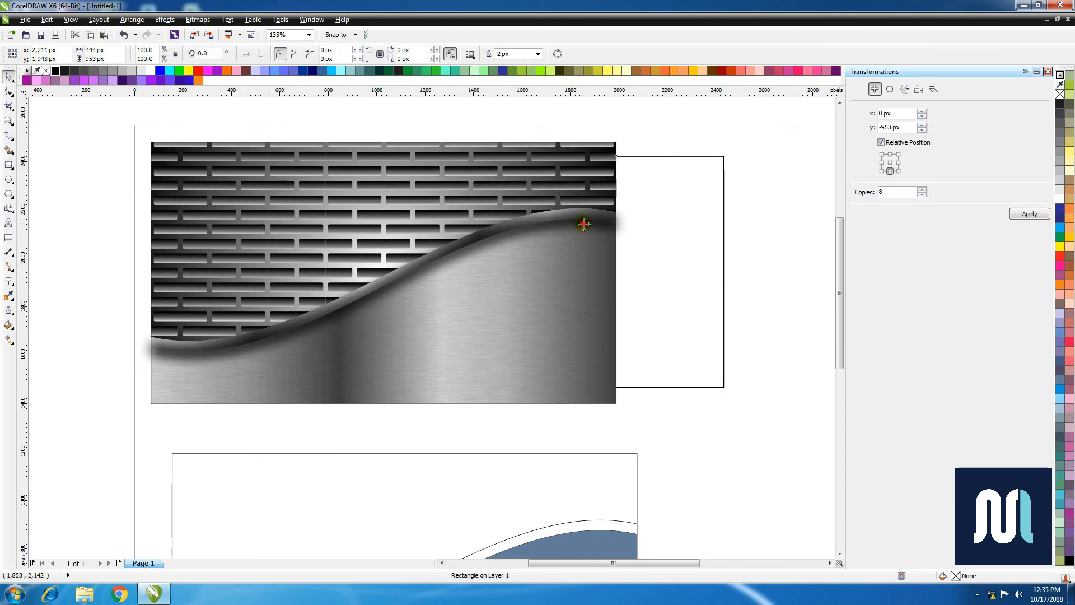
shift+click(583, 224)
click(364, 54)
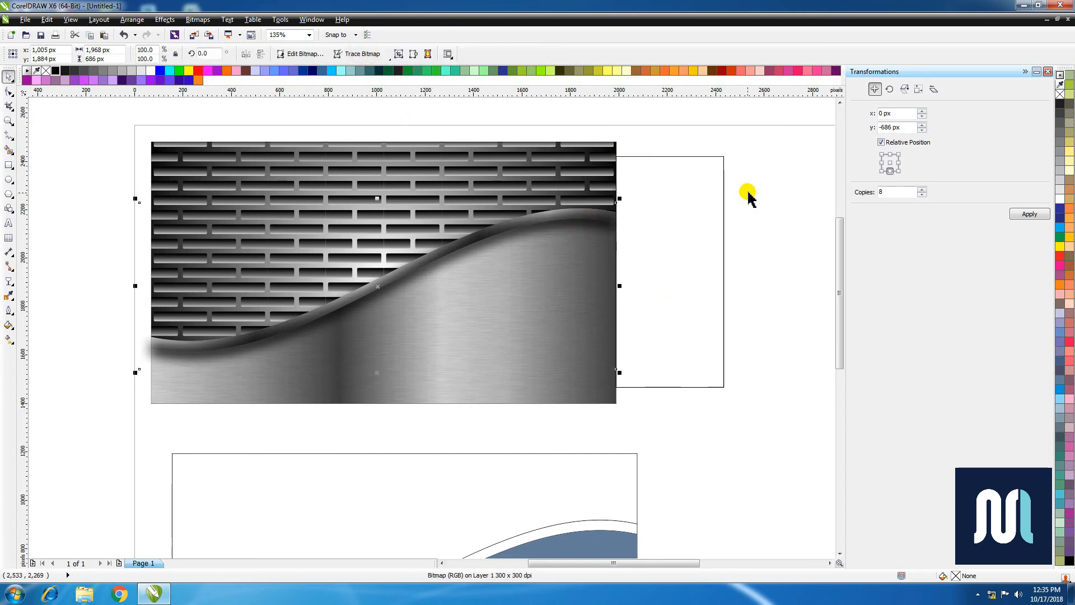
click(644, 200)
key(Delete)
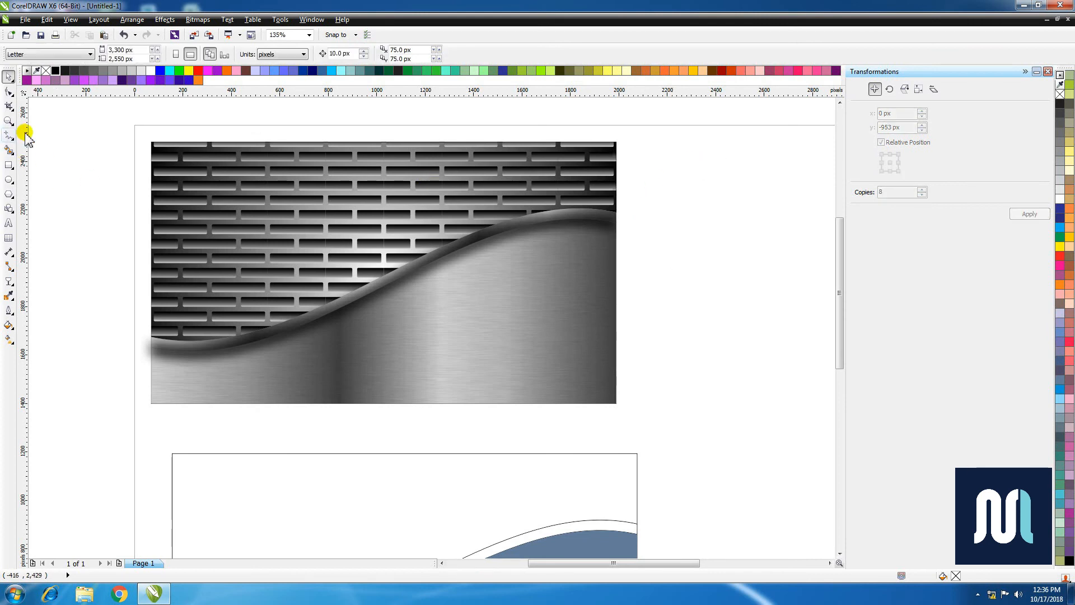
Step: Trim the shadow's overhang past the artwork's left edge with a rectangle about 363 × 1,212 px, and delete the rectangle
click(9, 165)
drag(148, 163, 60, 456)
key(space)
shift+click(204, 357)
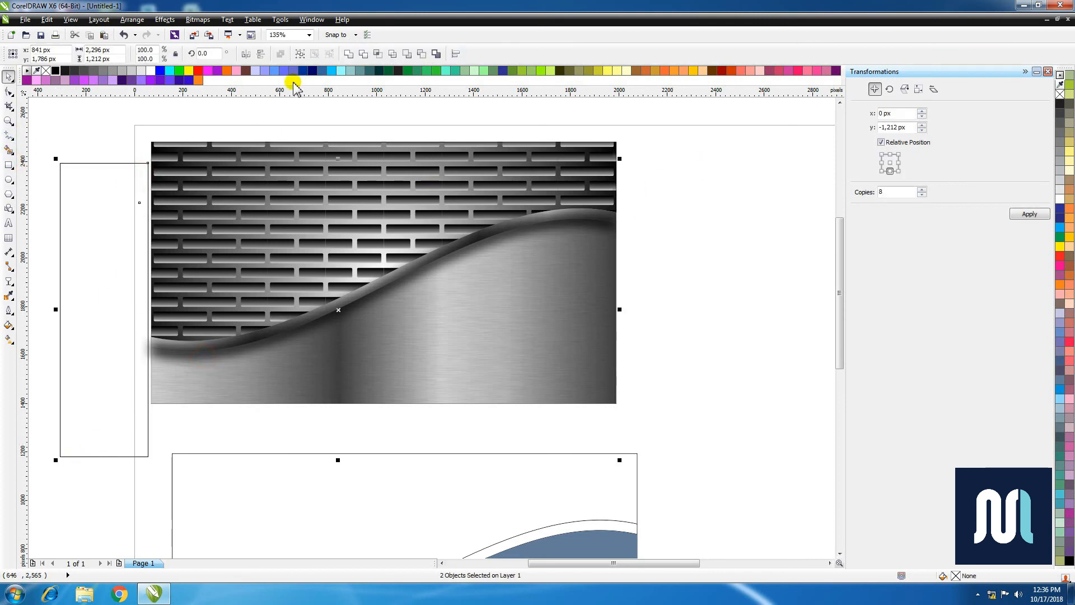
click(361, 54)
click(111, 198)
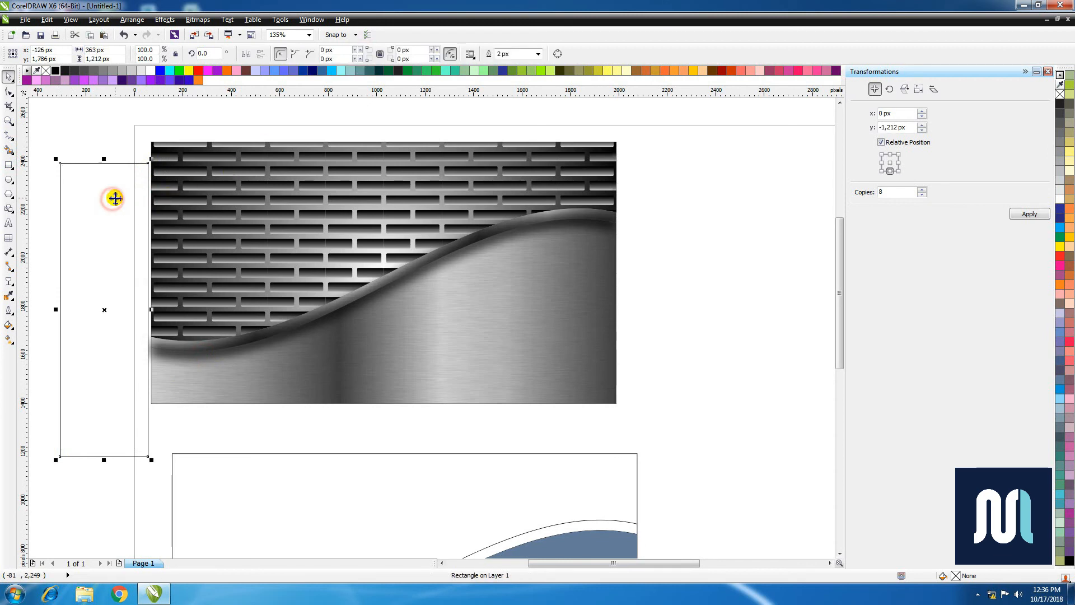
key(Delete)
Step: Move the blurred shadow bitmap back one level so it sits behind the metallic strip
click(601, 228)
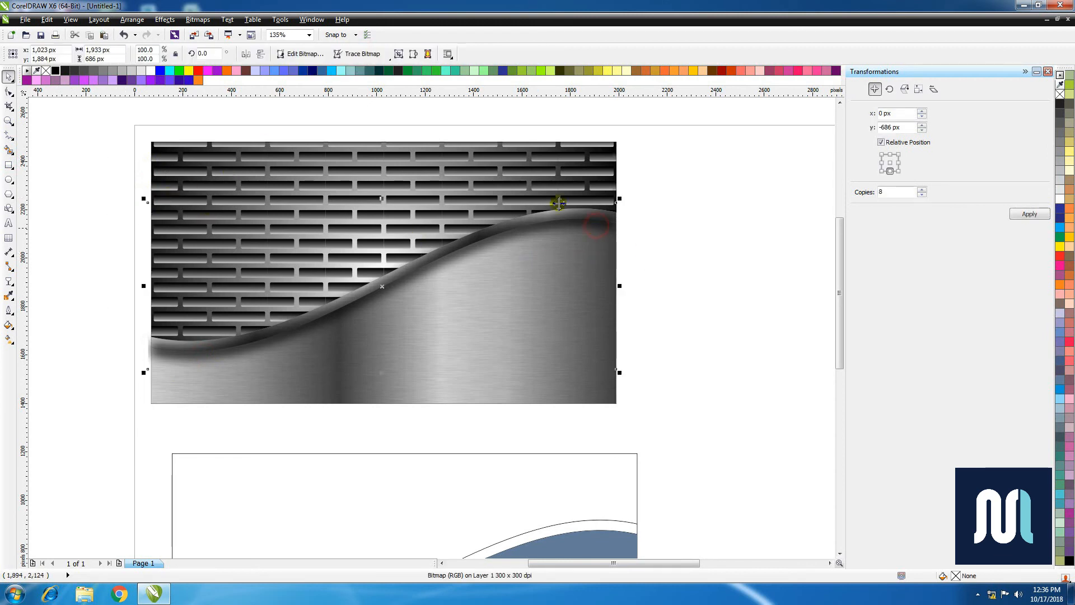
click(132, 20)
mouse_move(168, 73)
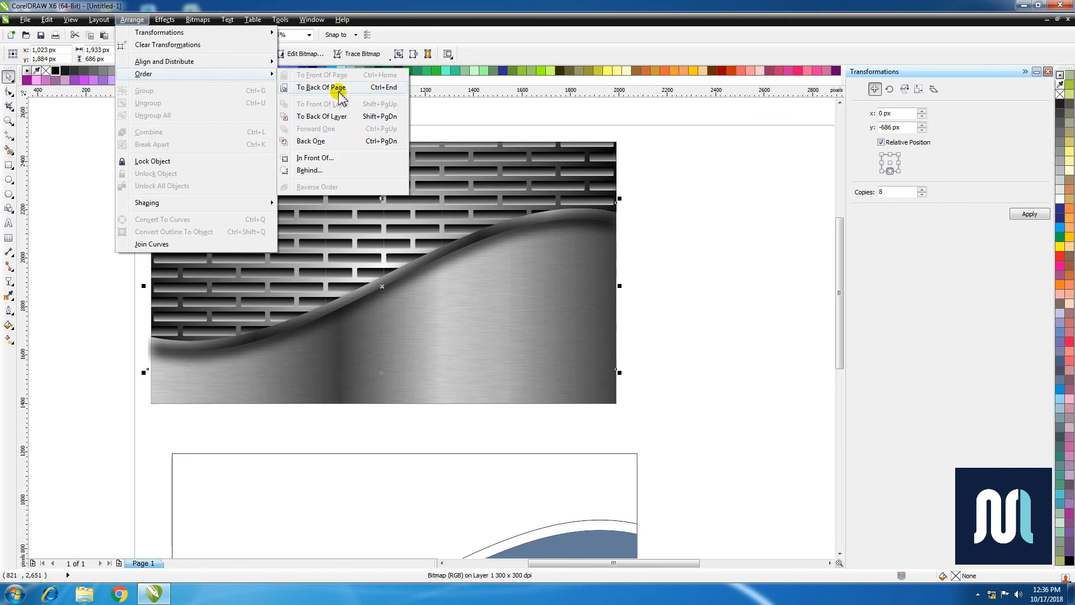
click(357, 141)
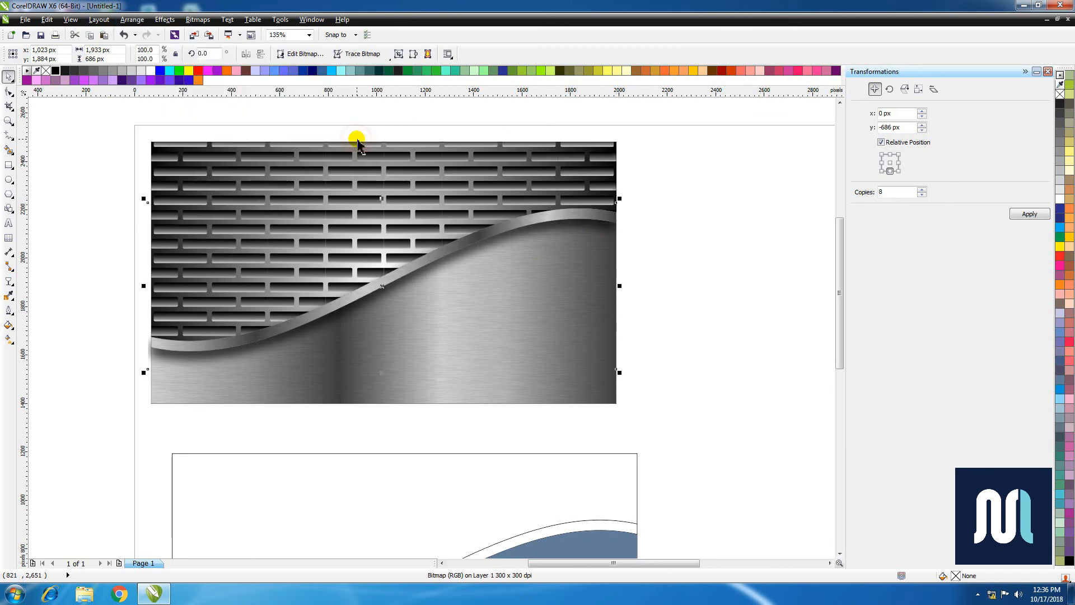
click(643, 216)
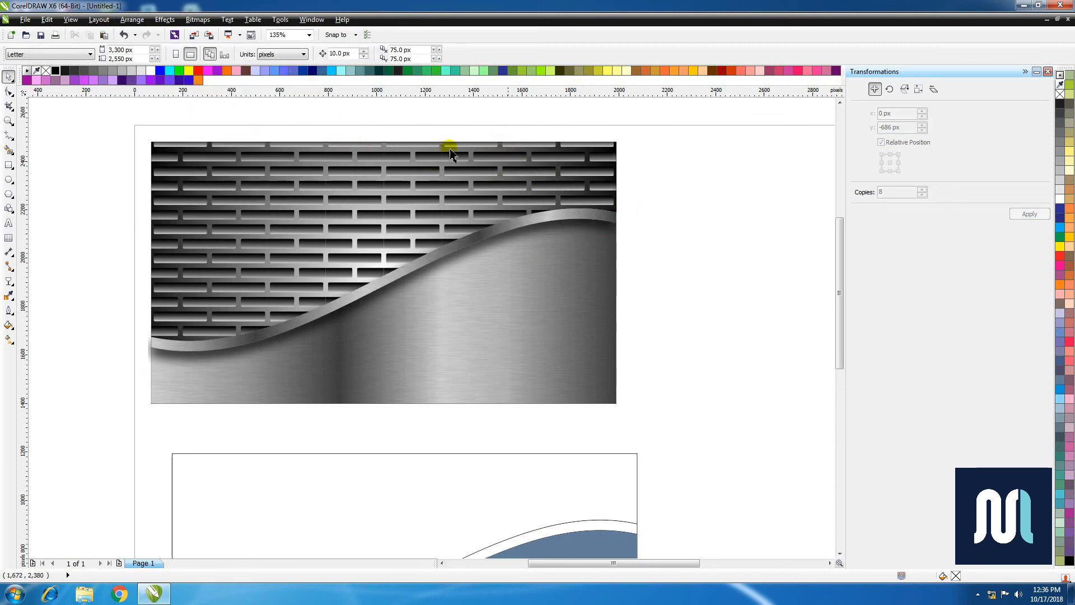
key(z)
drag(109, 123, 667, 504)
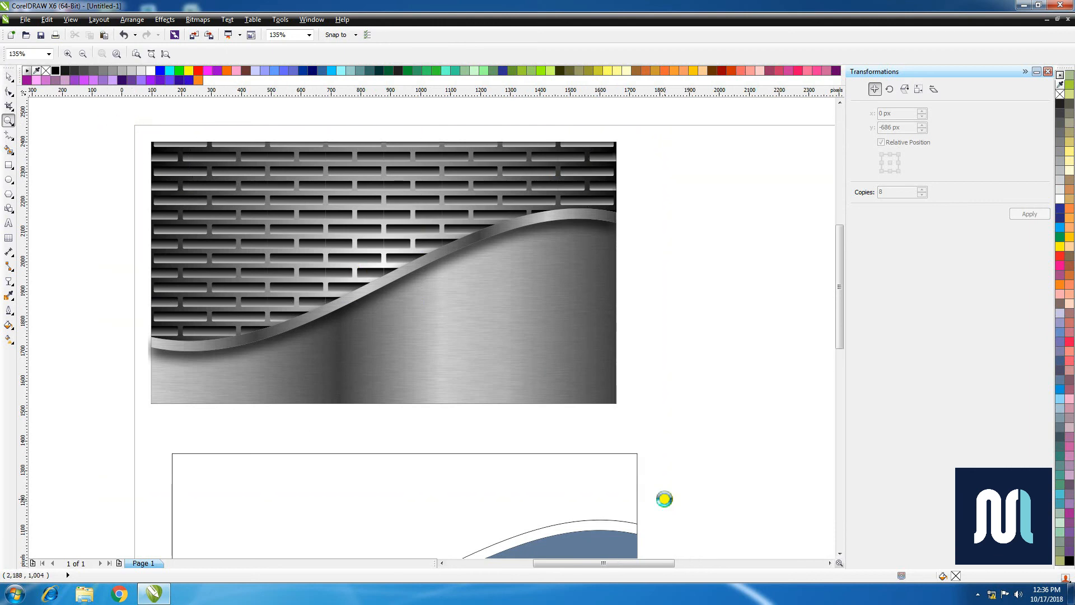
key(space)
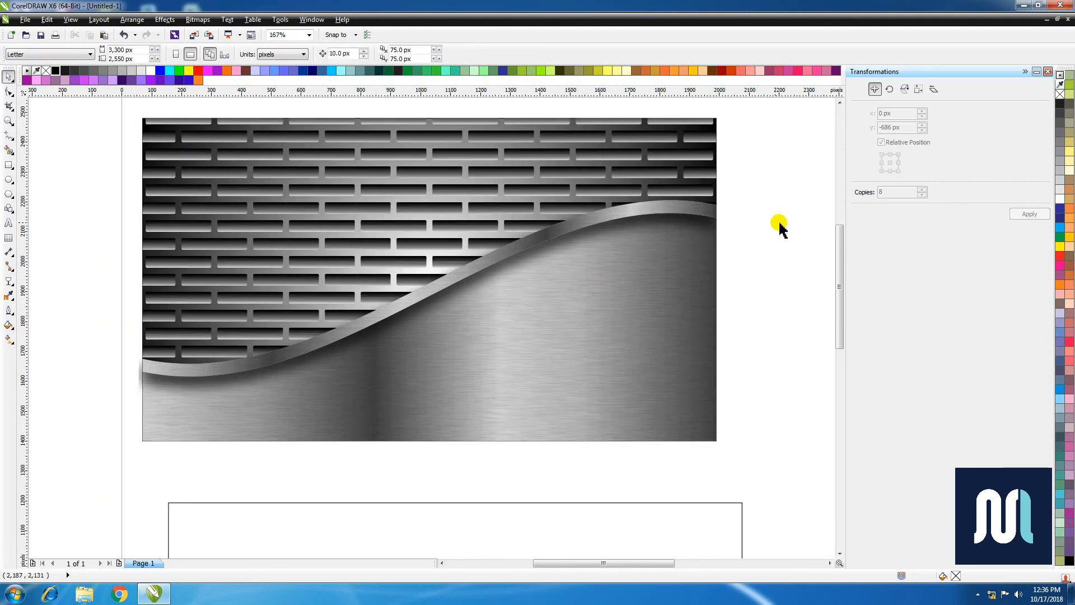
drag(132, 110, 751, 463)
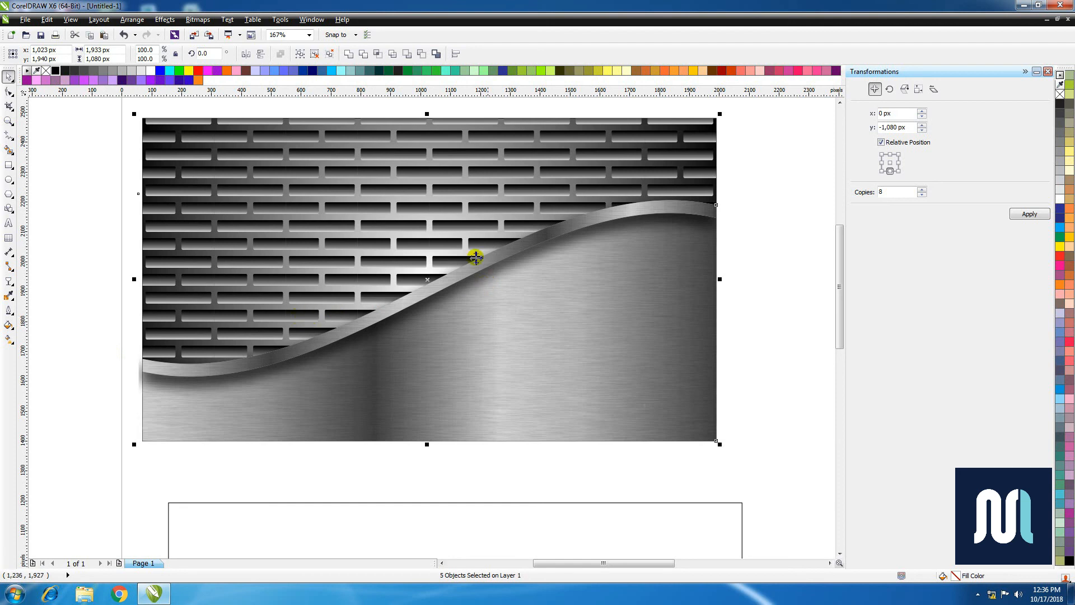
scroll(408, 401, down, 3)
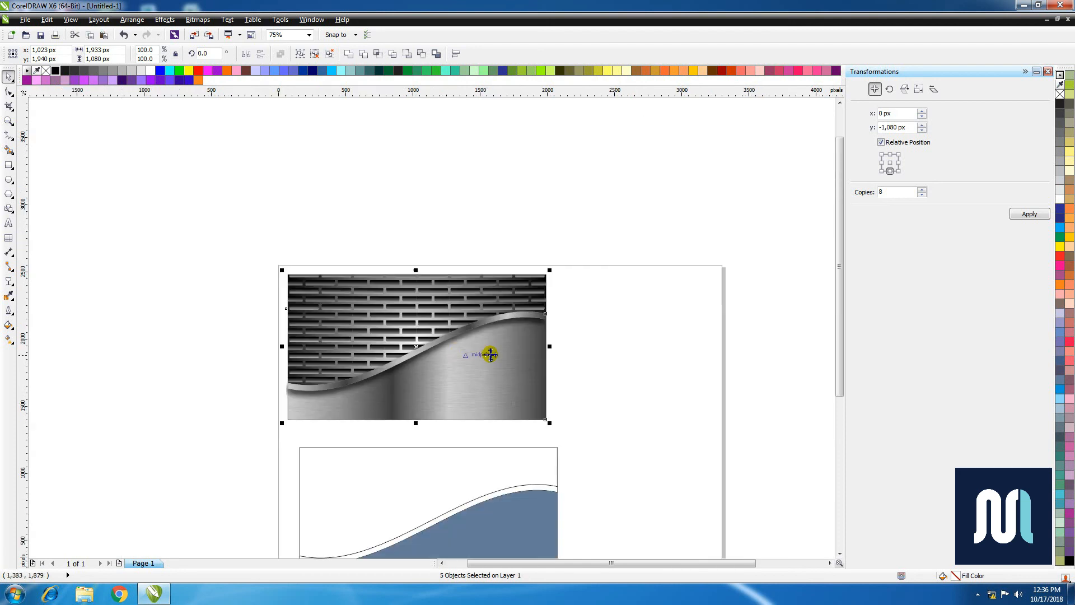
click(602, 350)
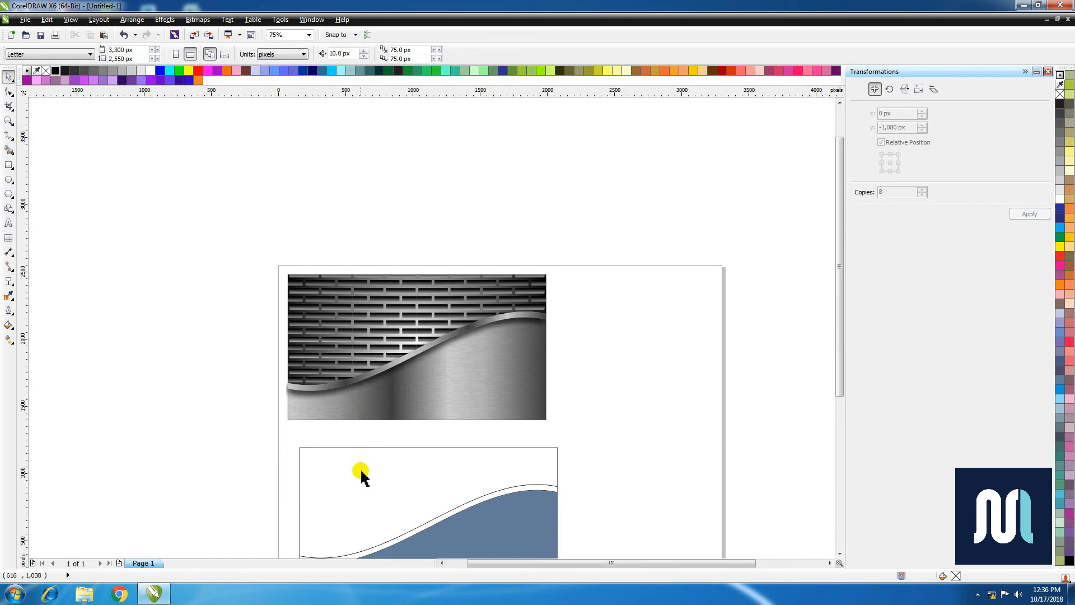
Step: Place a copy of the empty 1,920 × 1,080 px rectangle over the artwork, fill it black and remove its outline
drag(362, 477, 374, 317)
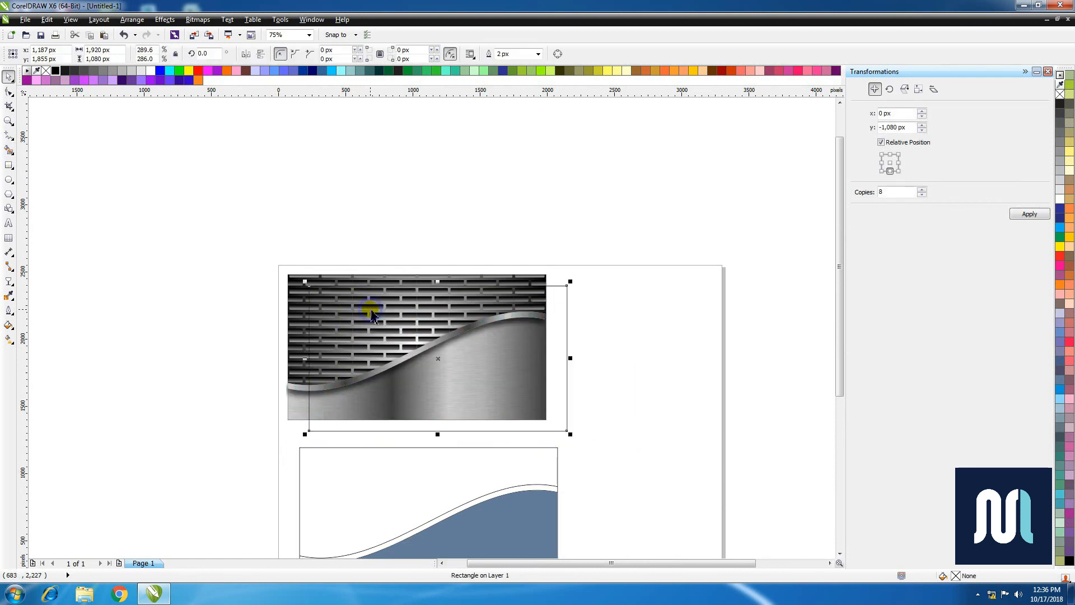
key(F2)
drag(249, 253, 579, 488)
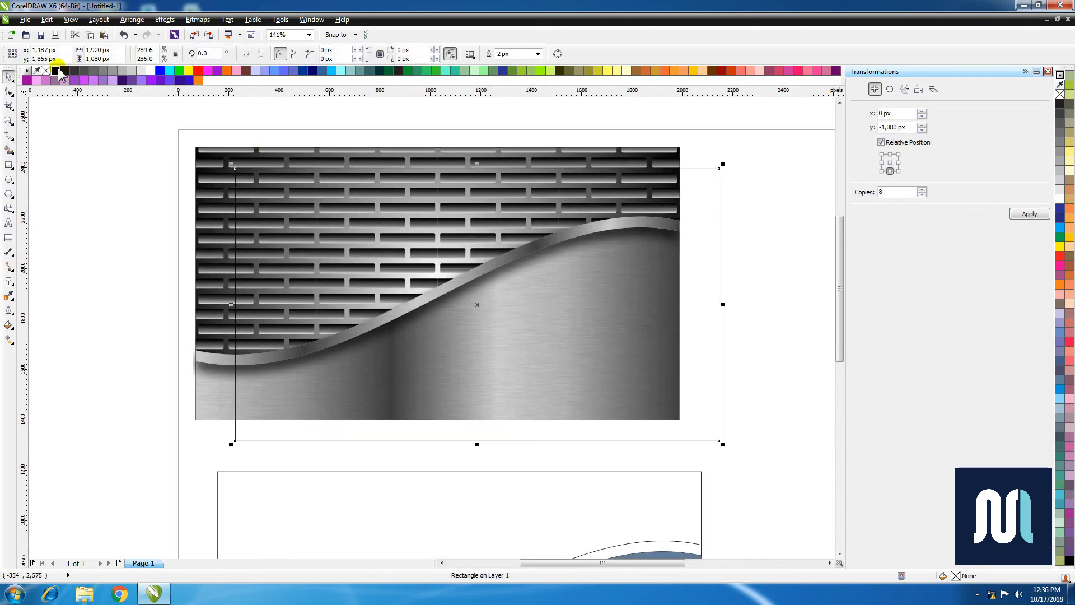
click(55, 70)
right_click(46, 70)
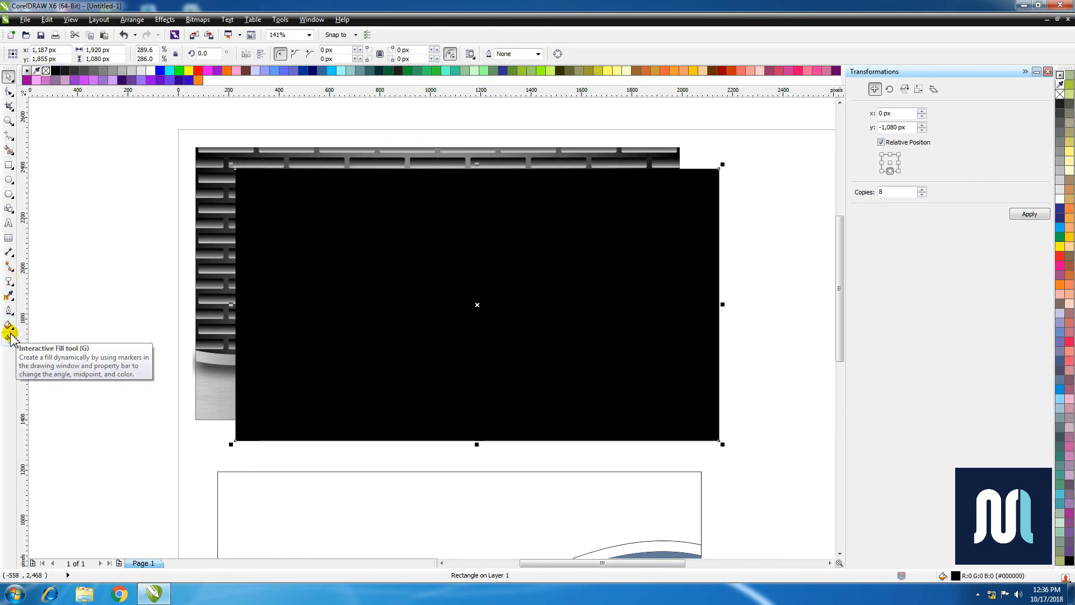
Step: Apply a Radial transparency to the black rectangle
click(9, 281)
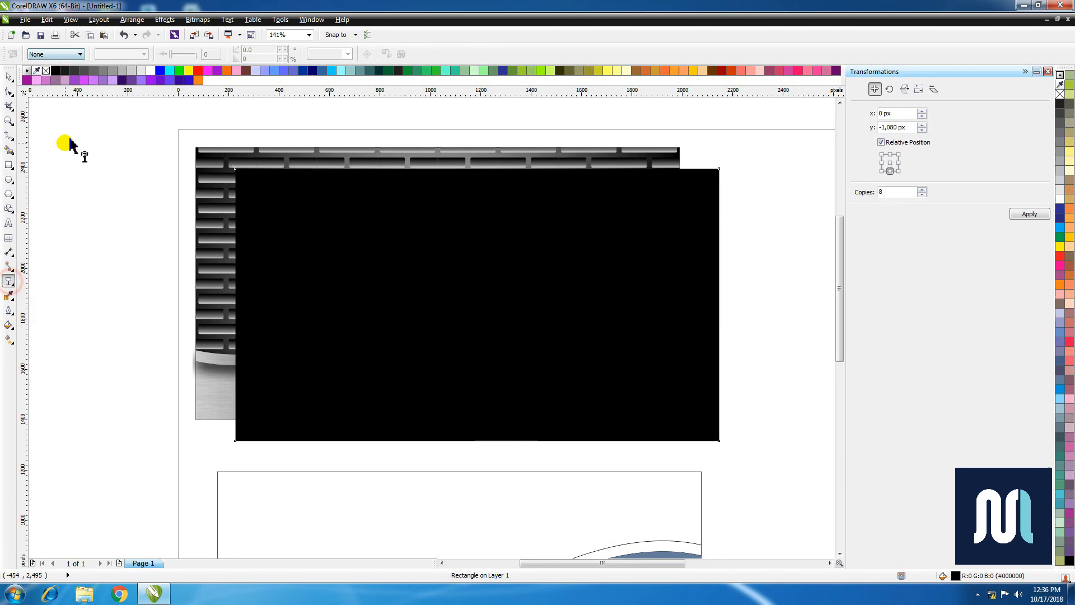
click(55, 54)
click(40, 85)
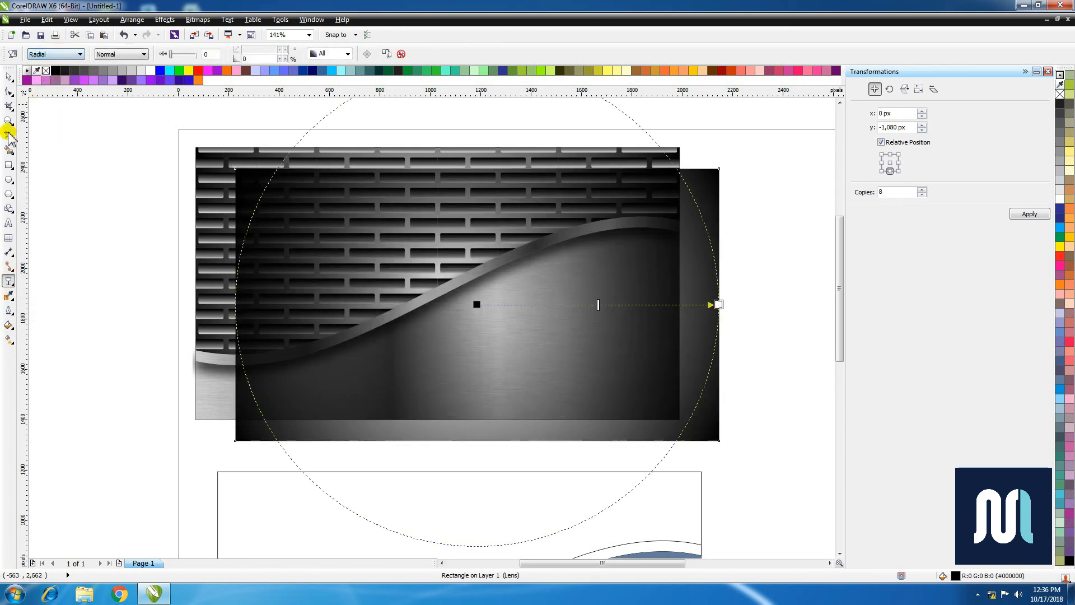
key(space)
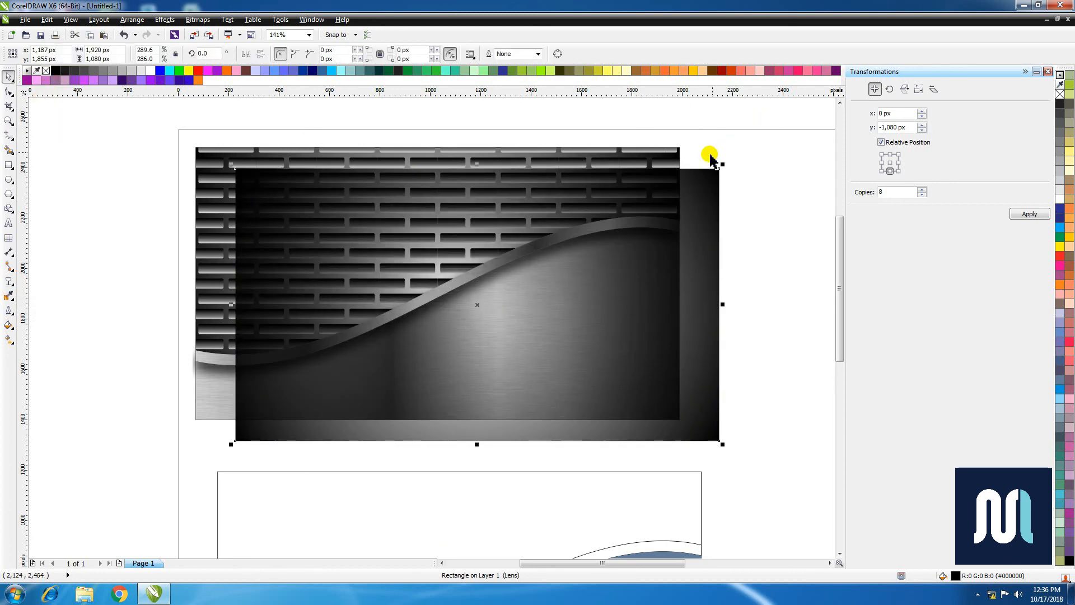
Step: Align the radial shading rectangle to the artwork's background, centred both horizontally and vertically
shift+click(679, 156)
key(c)
key(e)
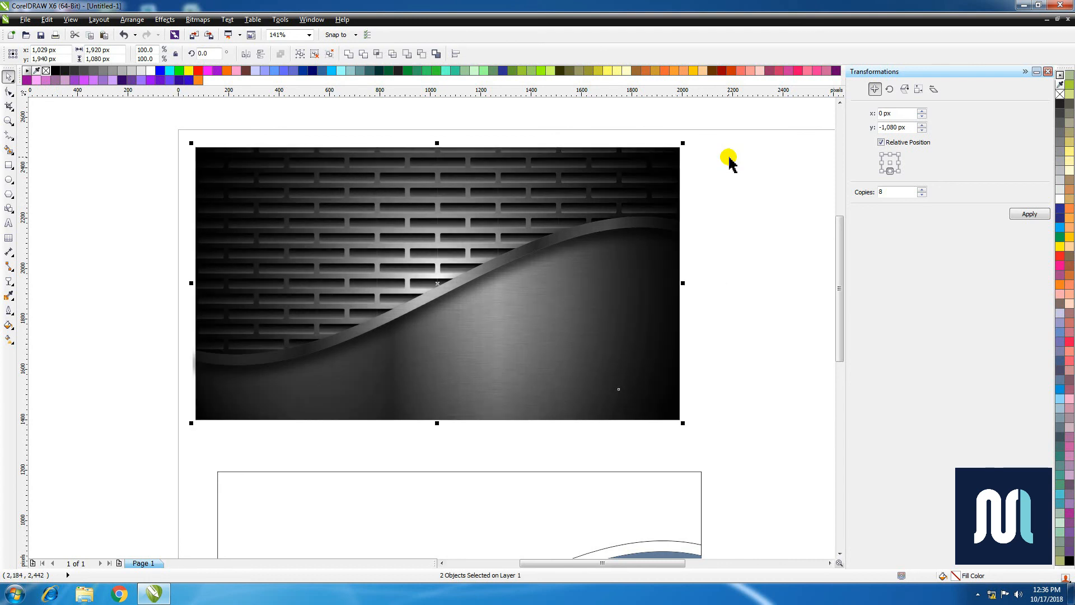
click(730, 162)
Step: Order the radial shading rectangle above the brick pattern and behind the metal wave panel and strip
click(657, 168)
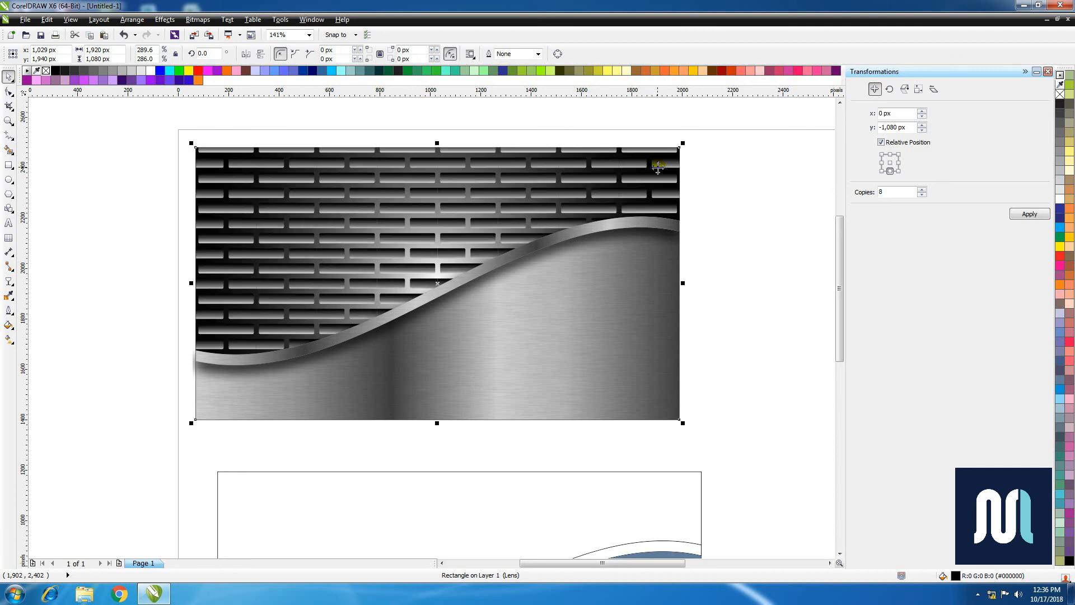
key(ctrl+z)
click(771, 207)
Step: Shift the midpoint of the shading rectangle's radial transparency outward, so more of the bricks' centre stays bright
click(597, 176)
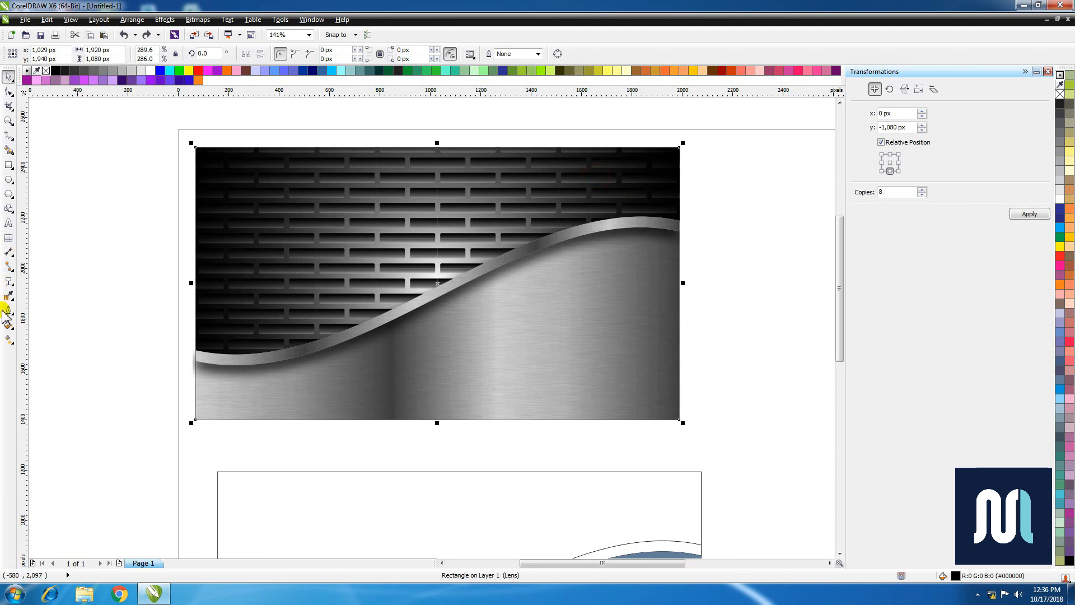
click(9, 281)
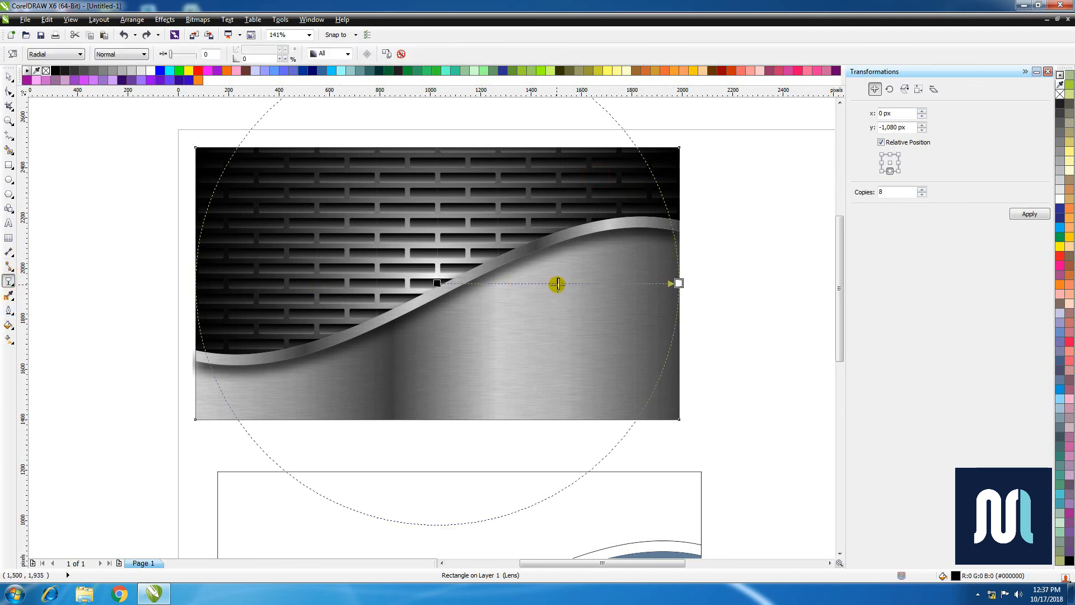
drag(558, 284, 611, 287)
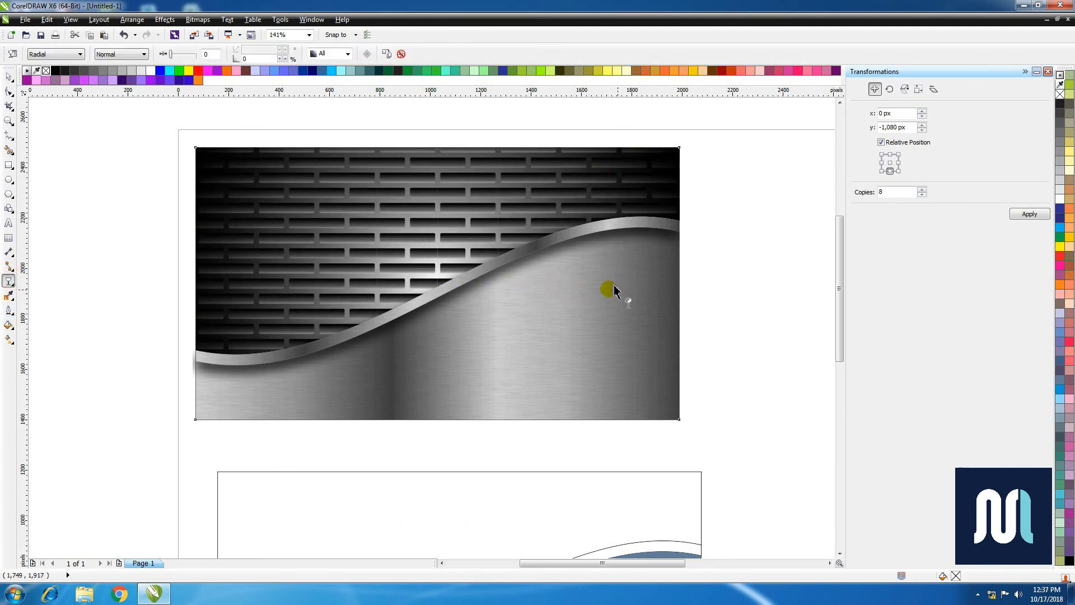
click(8, 76)
key(z)
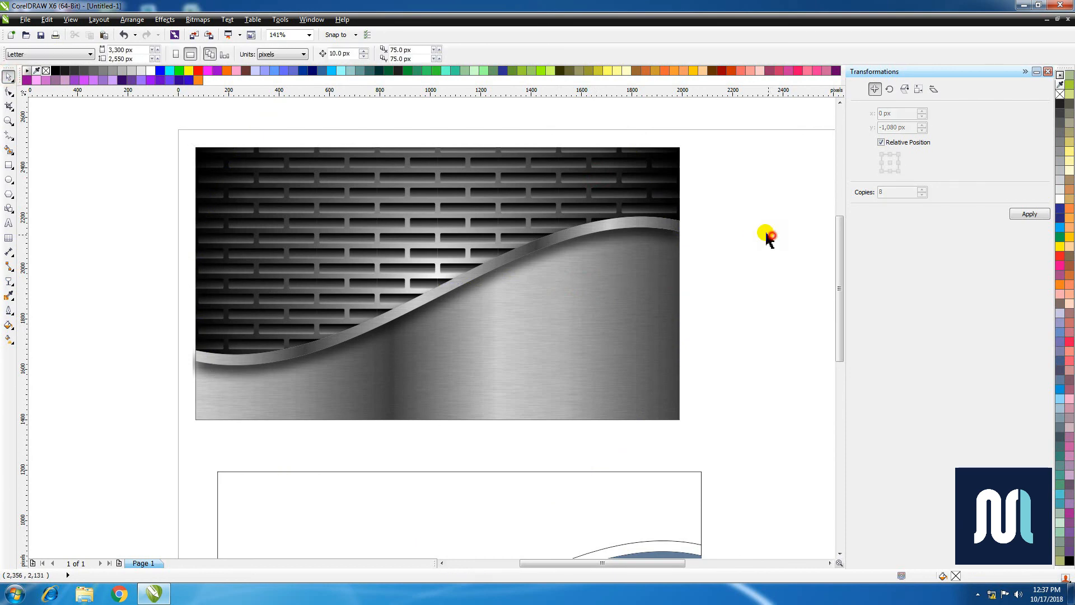
right_click(753, 230)
drag(421, 166, 787, 473)
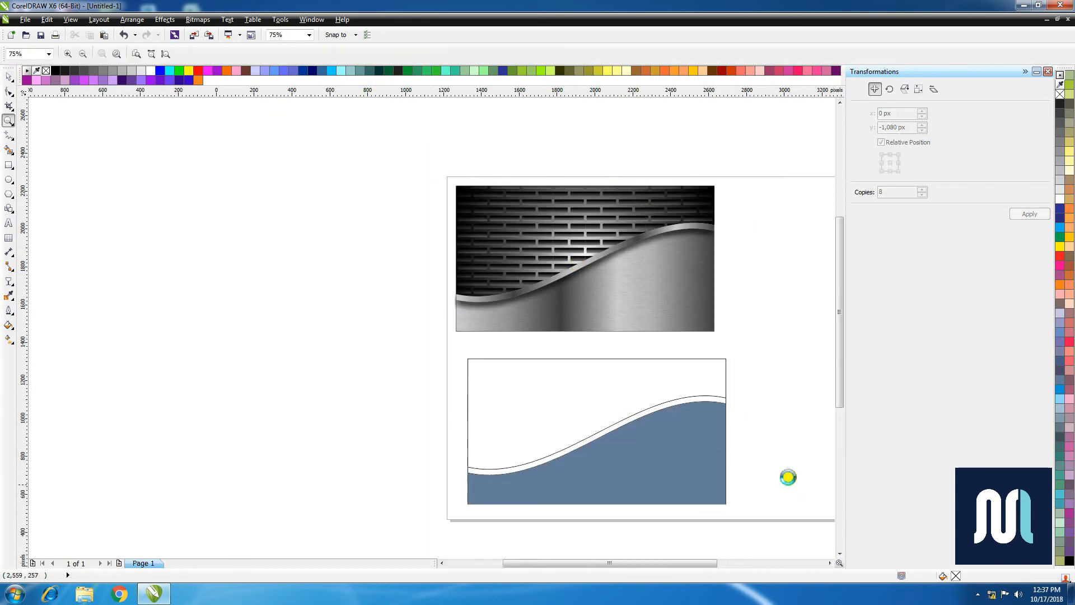
key(space)
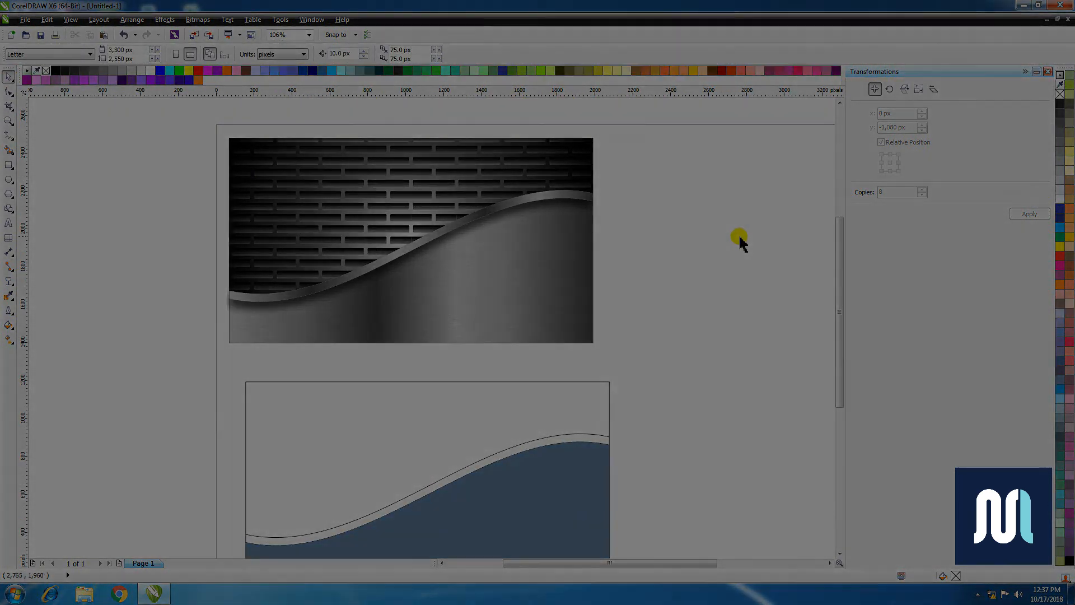